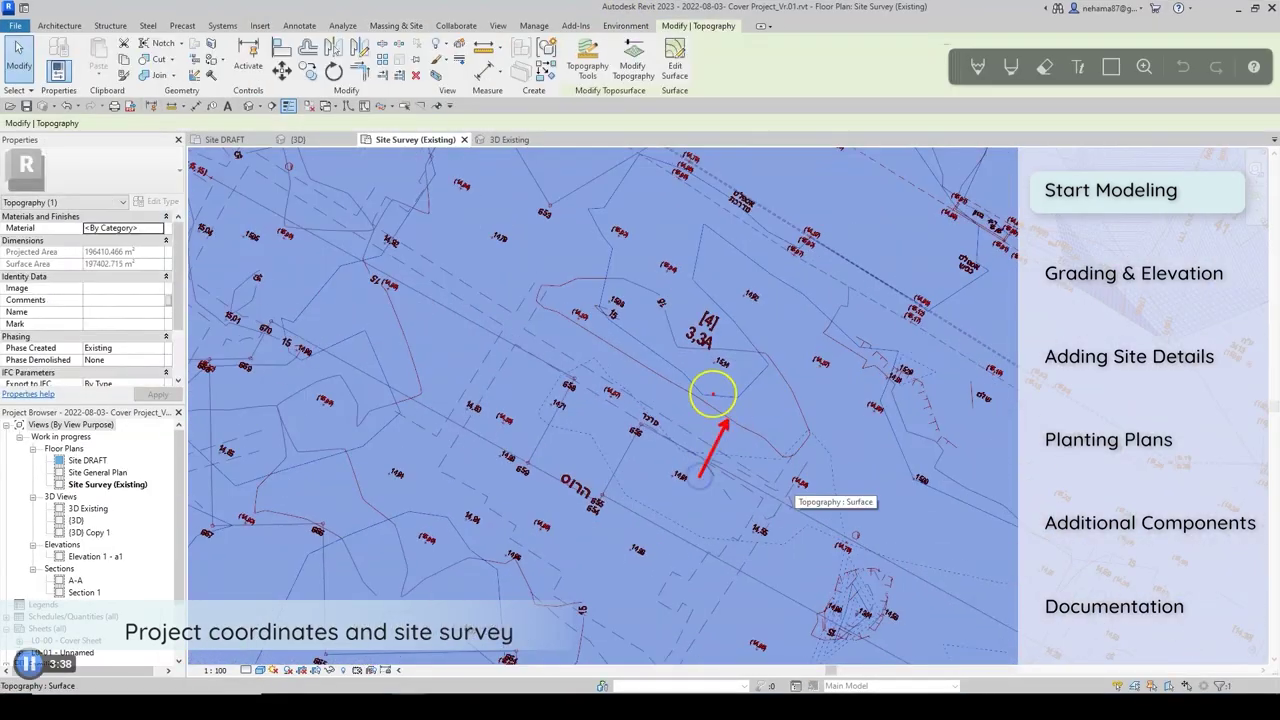
Start a toposurface from the imported site survey data.
{"action": "left_click", "coordinate": [641, 76]}
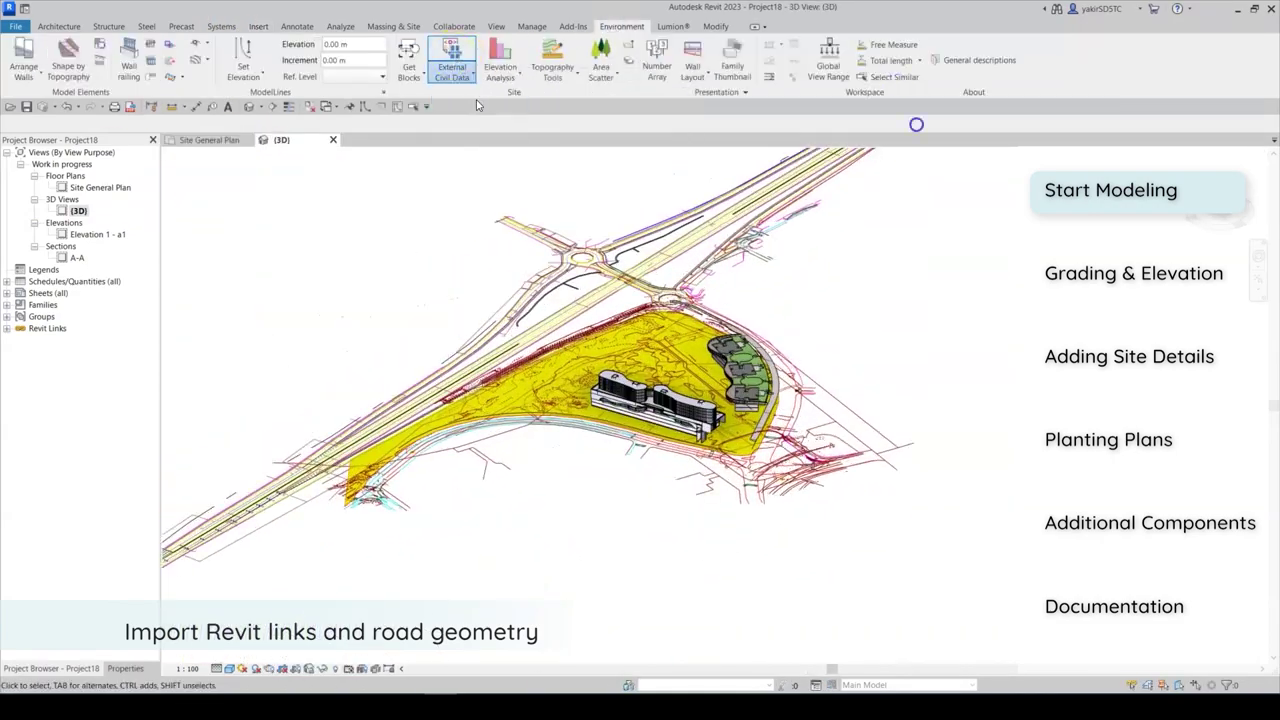
Browse for a civil data file, then save the project as ENV_Cover Project Main Model_flat.
{"action": "left_click", "coordinate": [218, 167]}
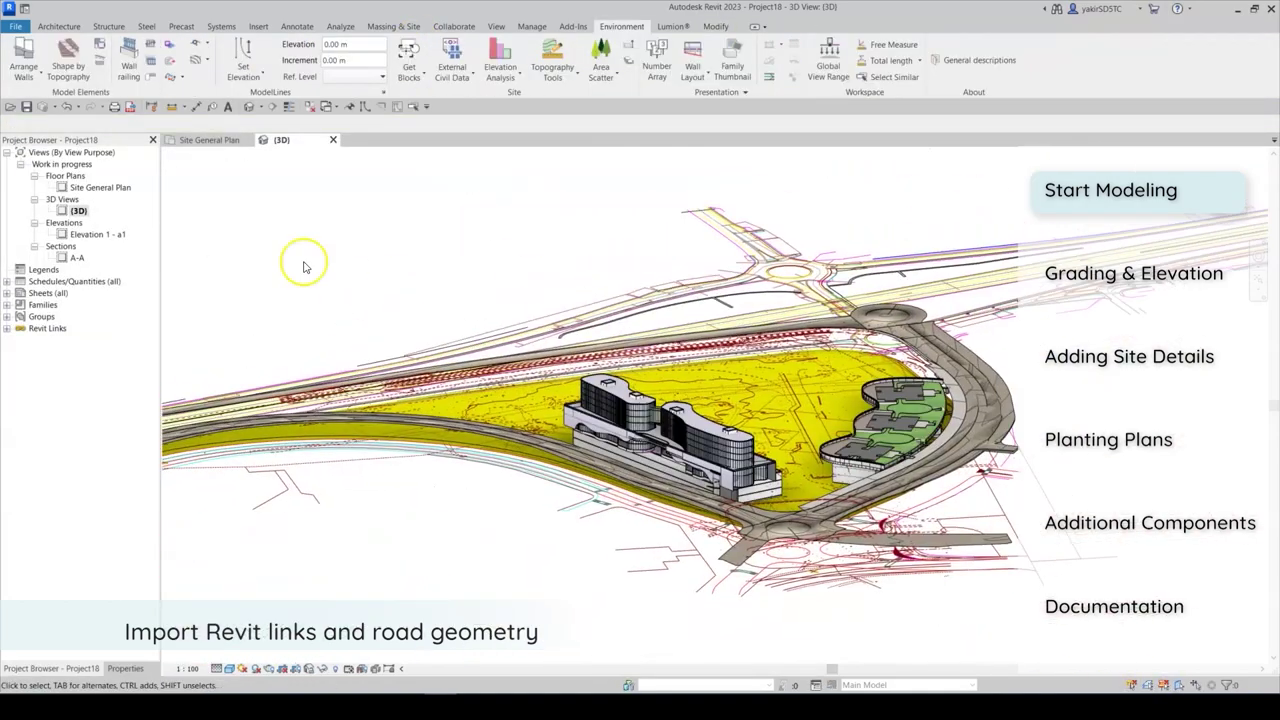
{"action": "key", "text": "ctrl+s"}
{"action": "type", "text": "ENV_"}
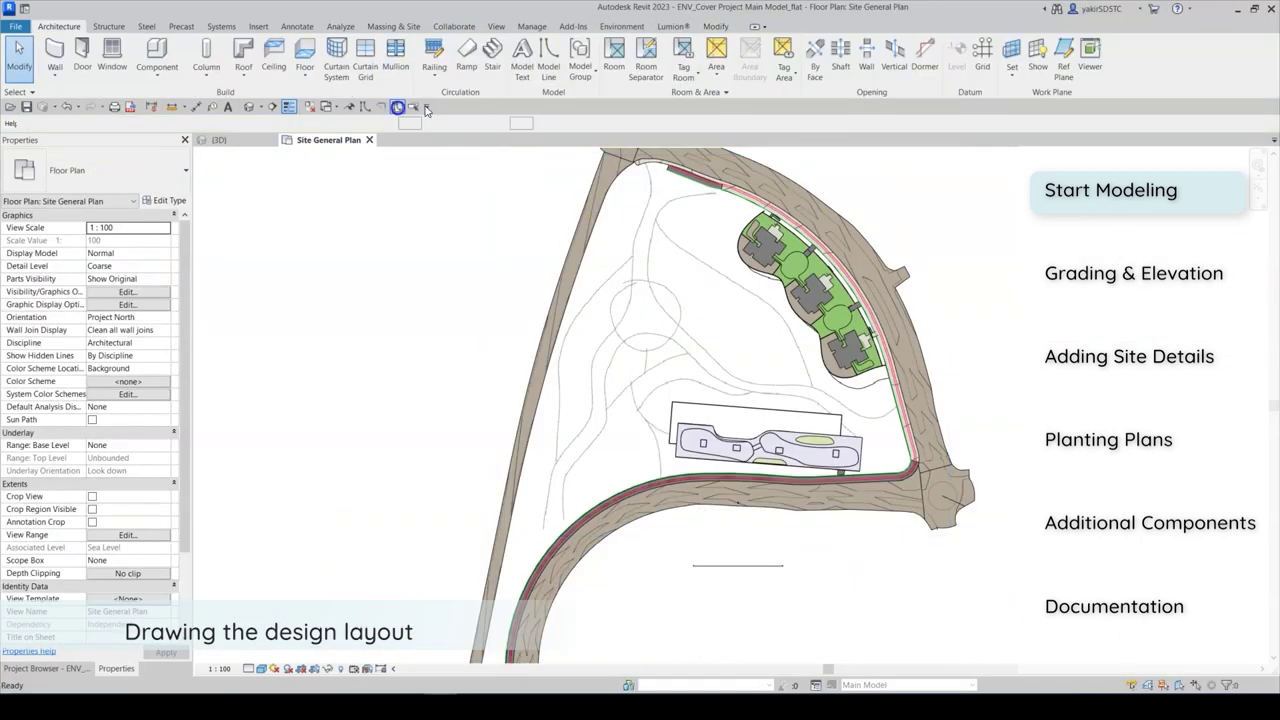
Draw spline Help_Lines 02 lines along the sketched path layout, then browse the available element types.
{"action": "left_click", "coordinate": [626, 63]}
{"action": "scroll", "coordinate": [543, 443], "scroll_direction": "up", "scroll_amount": 2}
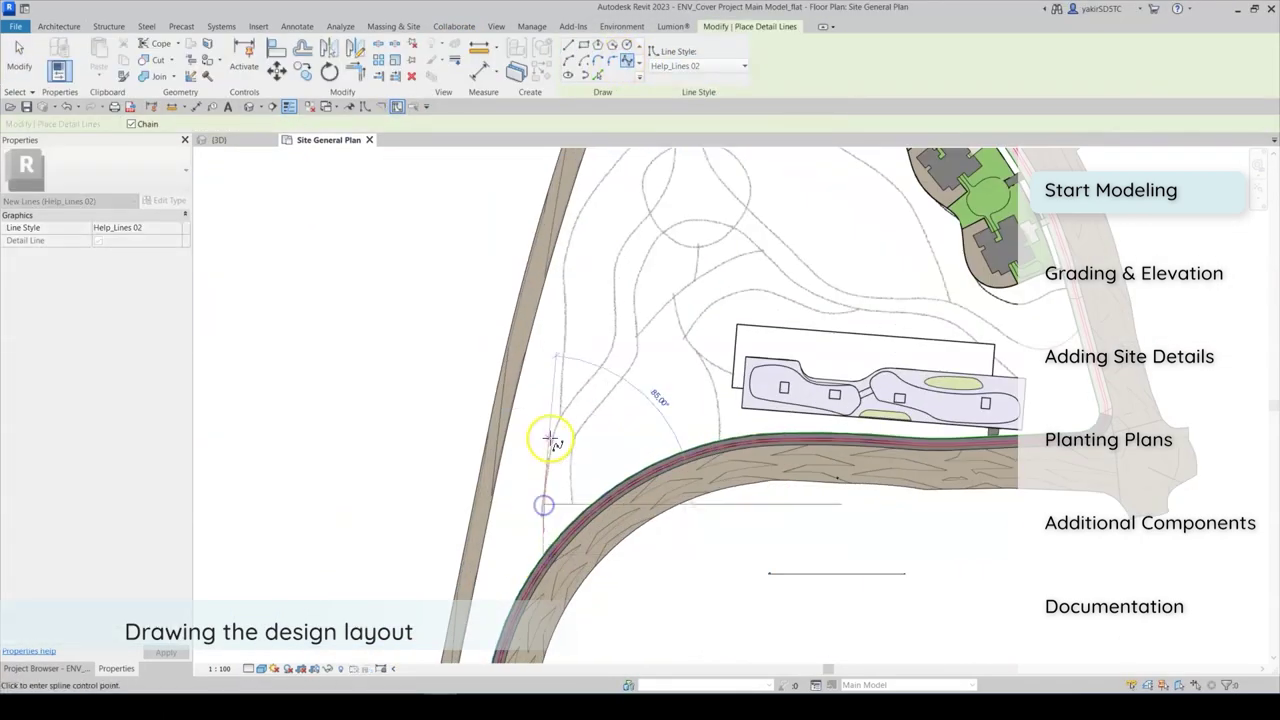
{"action": "scroll", "coordinate": [571, 423], "scroll_direction": "down", "scroll_amount": 2}
{"action": "scroll", "coordinate": [612, 280], "scroll_direction": "up", "scroll_amount": 5}
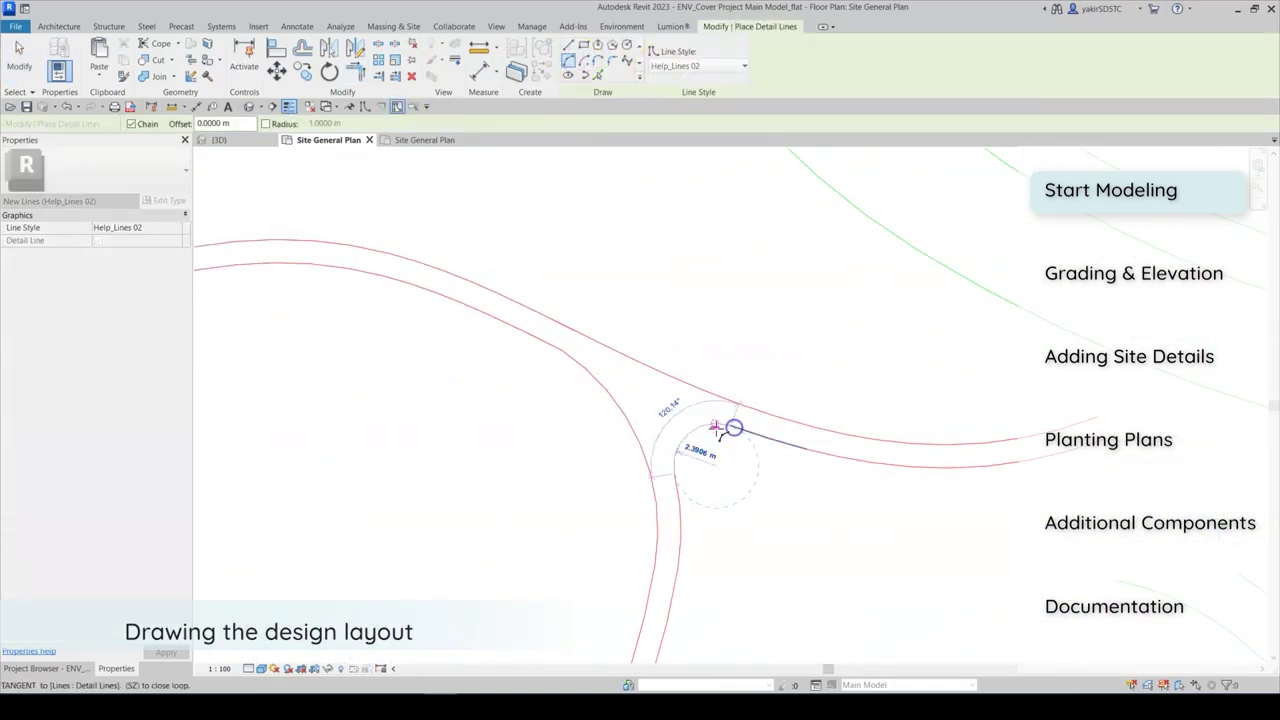
{"action": "left_click", "coordinate": [365, 107]}
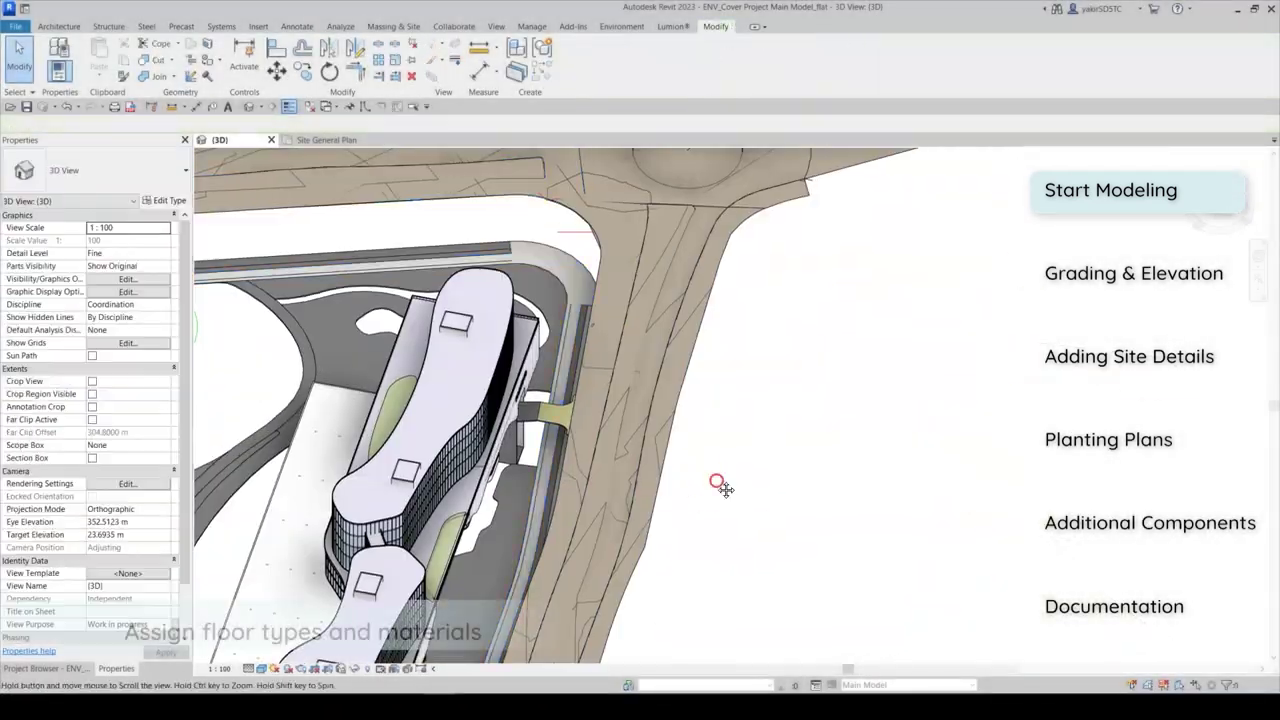
{"action": "left_click", "coordinate": [167, 180]}
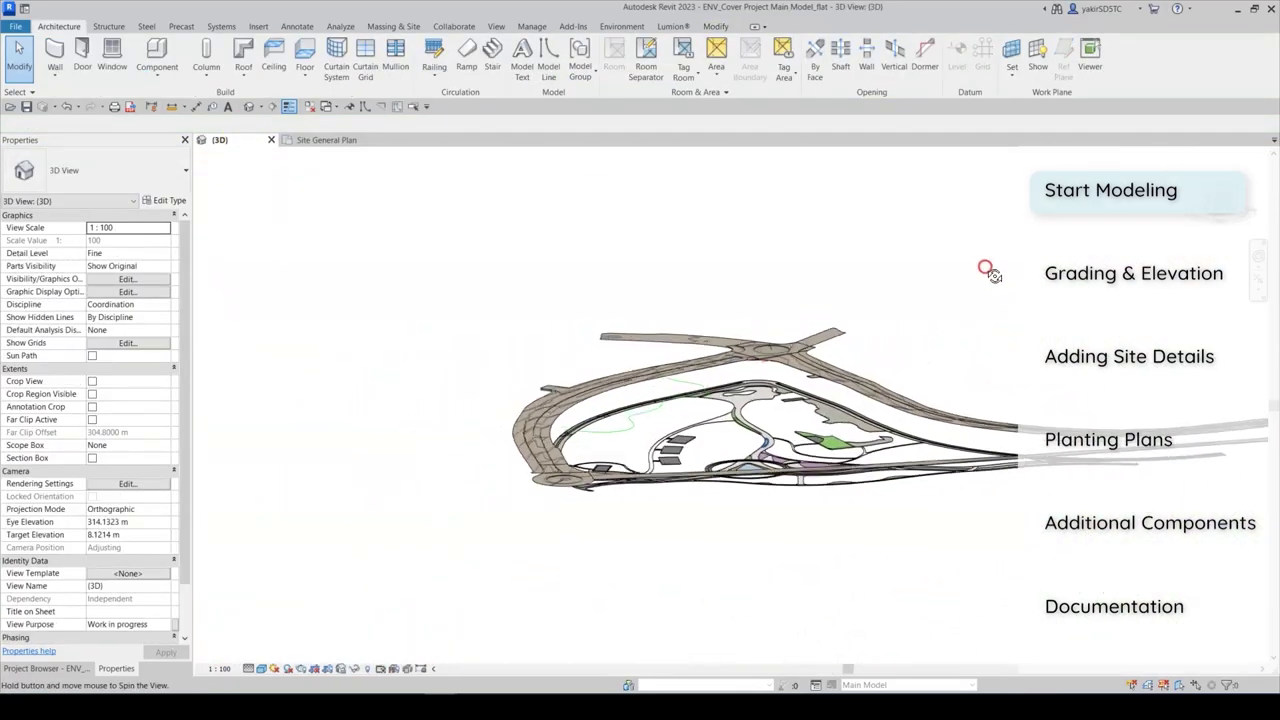
Orbit the site model to a tilted view of the path edges.
{"action": "middle_click_drag", "start_coordinate": [1016, 316], "coordinate": [1038, 388], "text": "shift"}
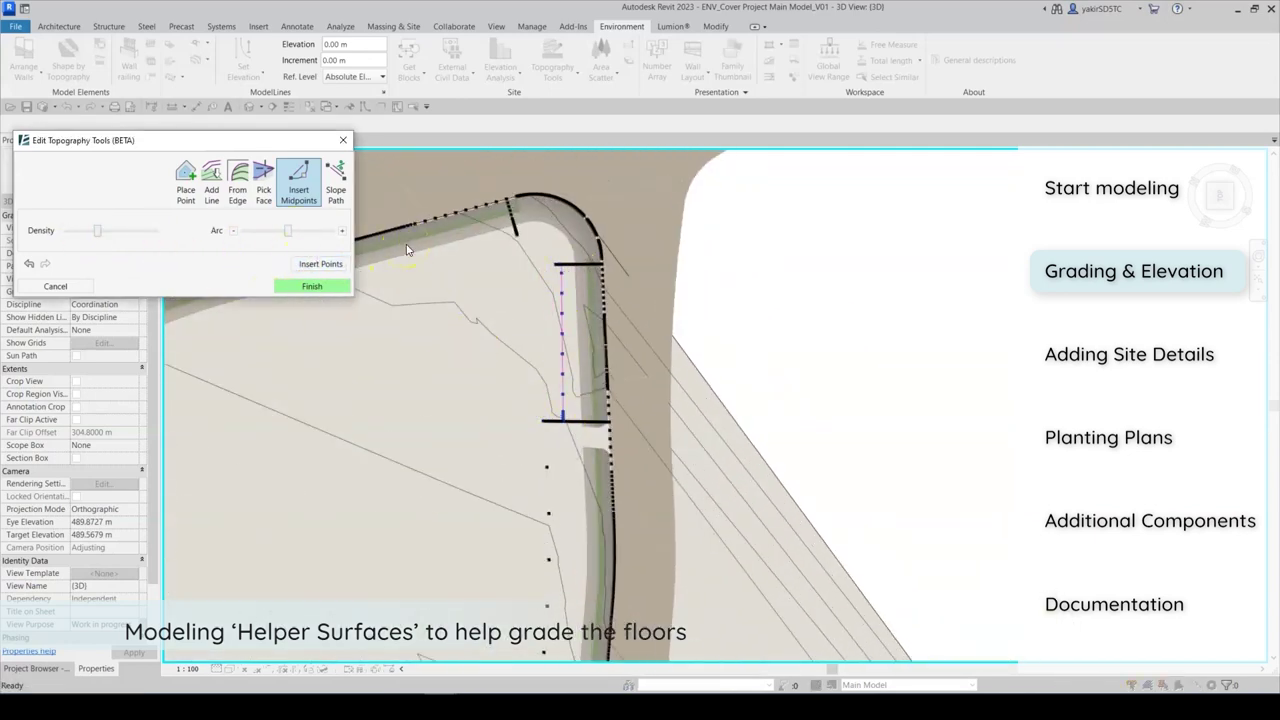
Adjust the midpoint density and shape the slab floor to the helper toposurface.
{"action": "left_click", "coordinate": [437, 297]}
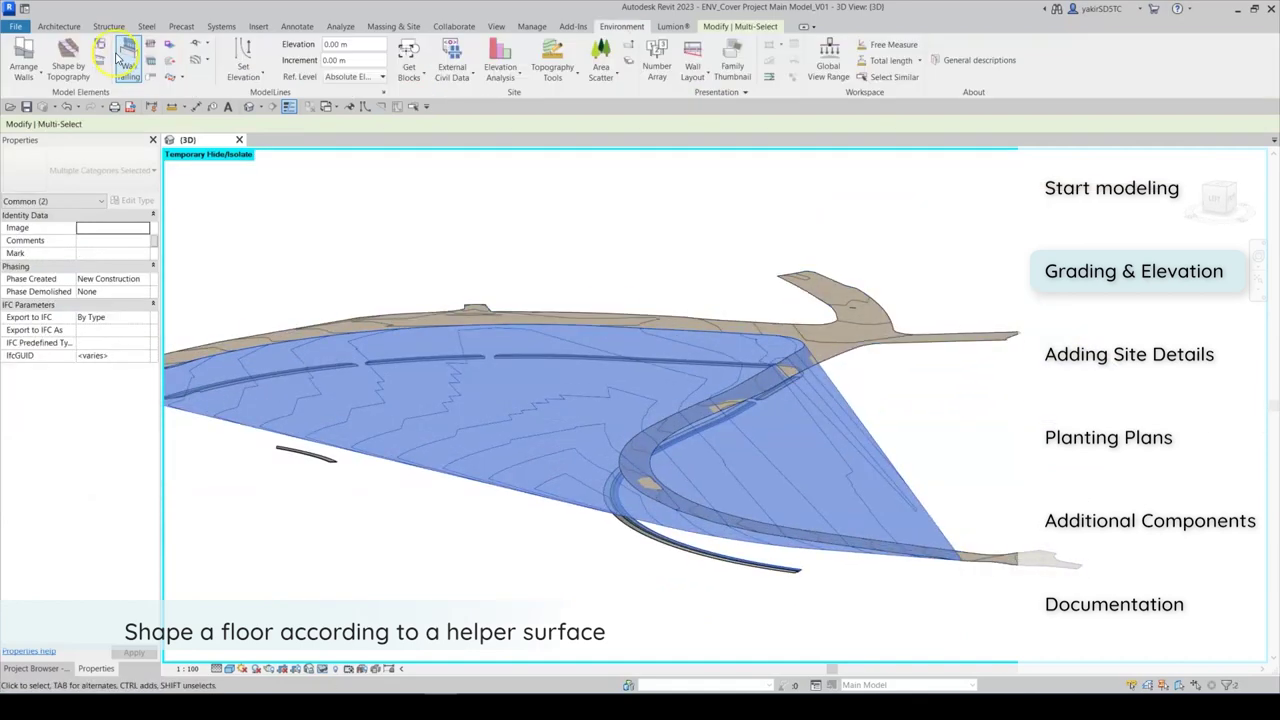
{"action": "left_click", "coordinate": [68, 56]}
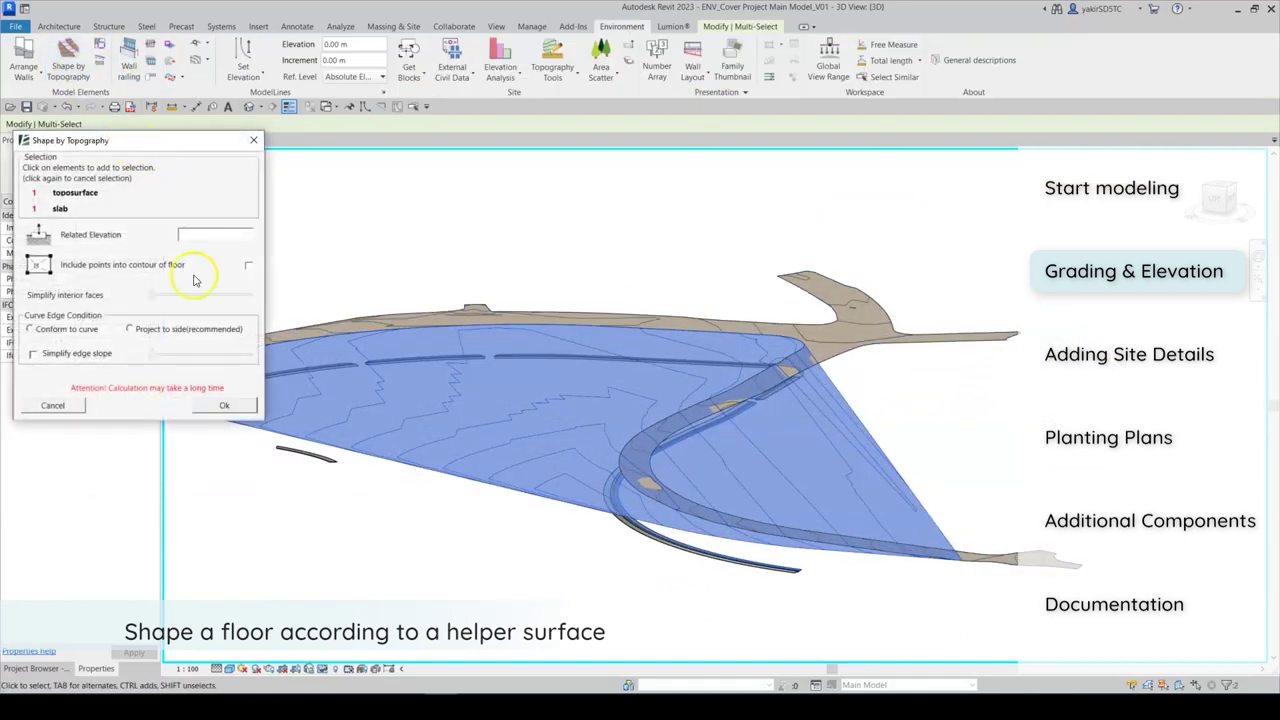
{"action": "left_click", "coordinate": [200, 404]}
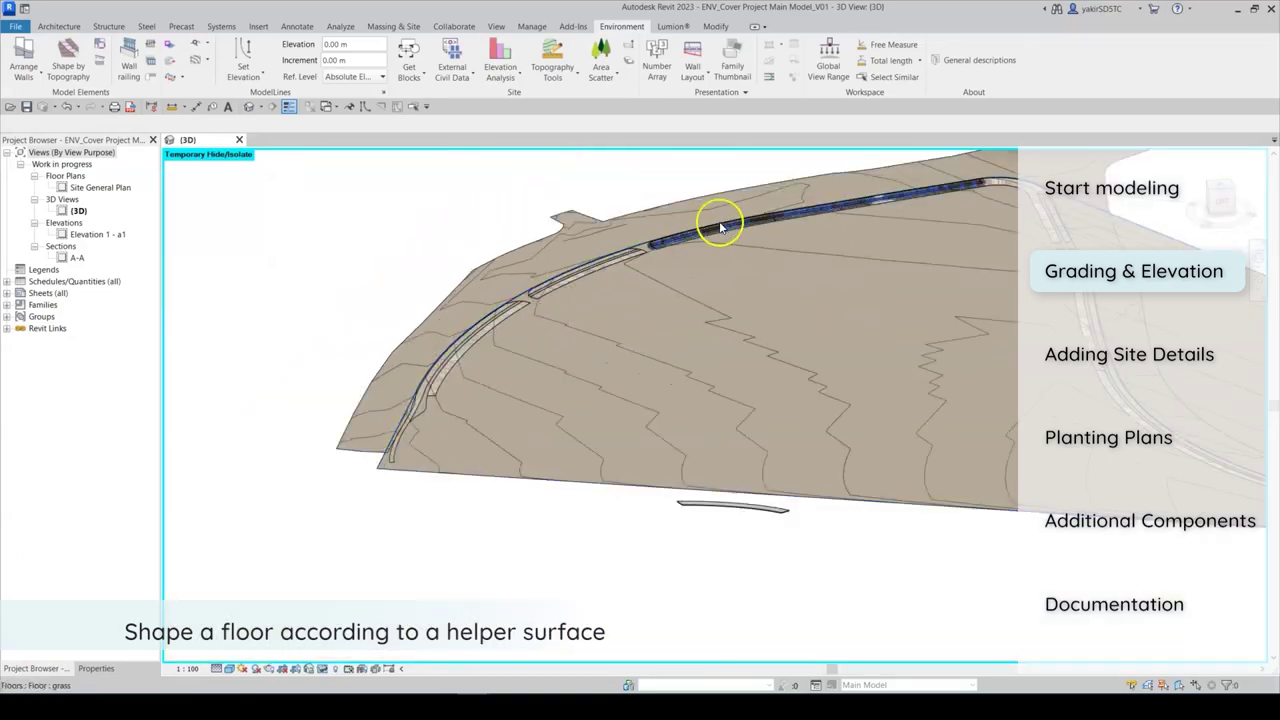
{"action": "mouse_move", "coordinate": [729, 223]}
{"action": "middle_mouse_down", "text": "shift"}
{"action": "mouse_move", "coordinate": [766, 203]}
{"action": "mouse_move", "coordinate": [632, 174]}
{"action": "middle_mouse_up", "text": "shift"}
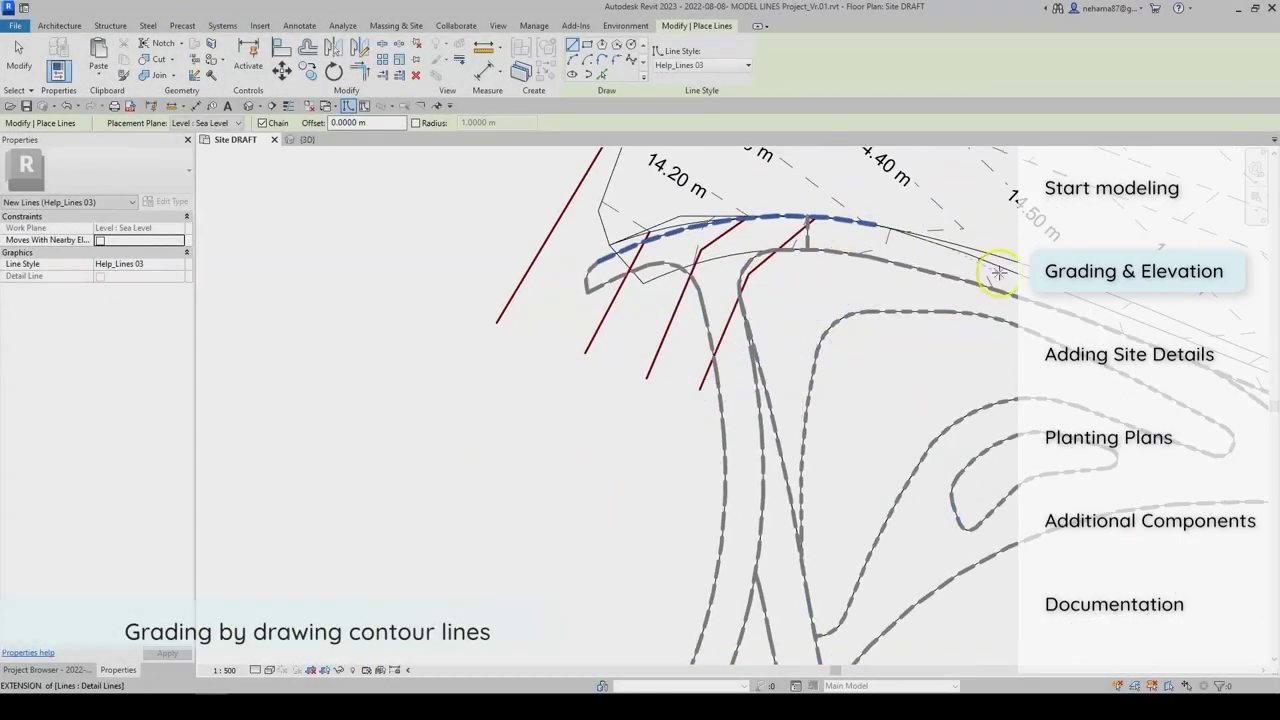
Draw contour lines across the path and set their elevations by crossing in 0.1 m increments.
{"action": "left_click", "coordinate": [998, 272]}
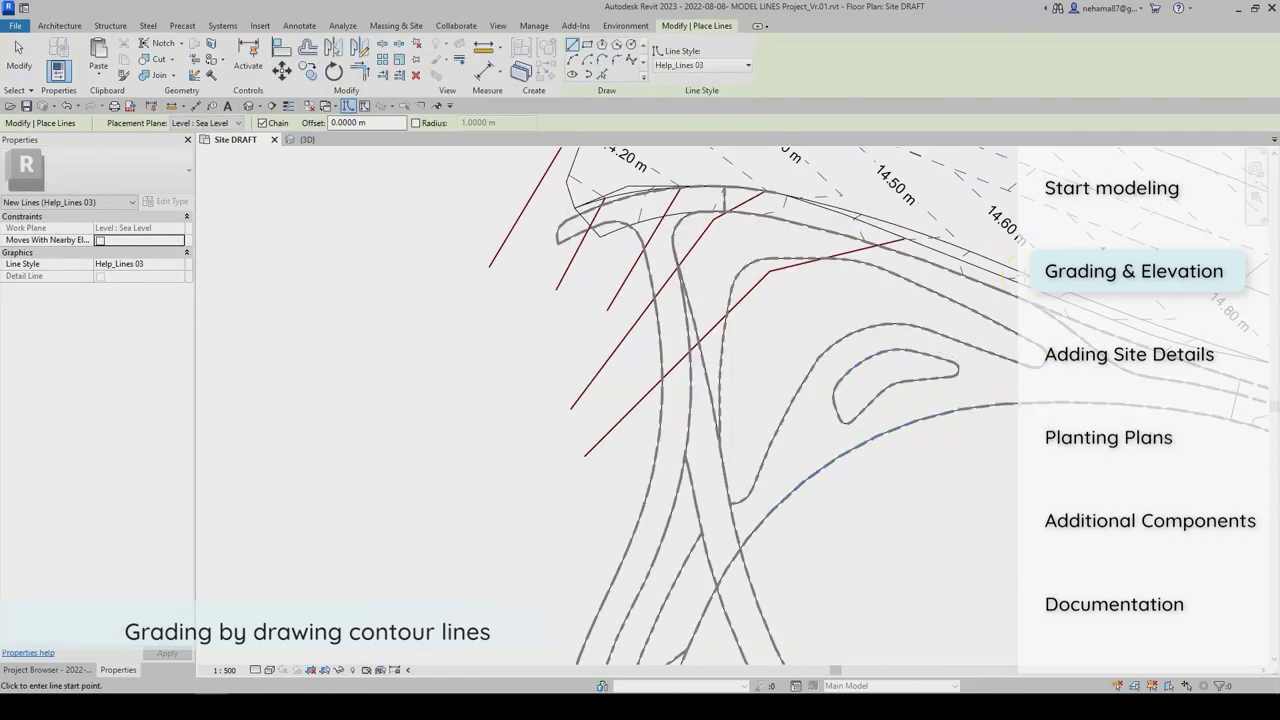
{"action": "left_click", "coordinate": [1020, 277]}
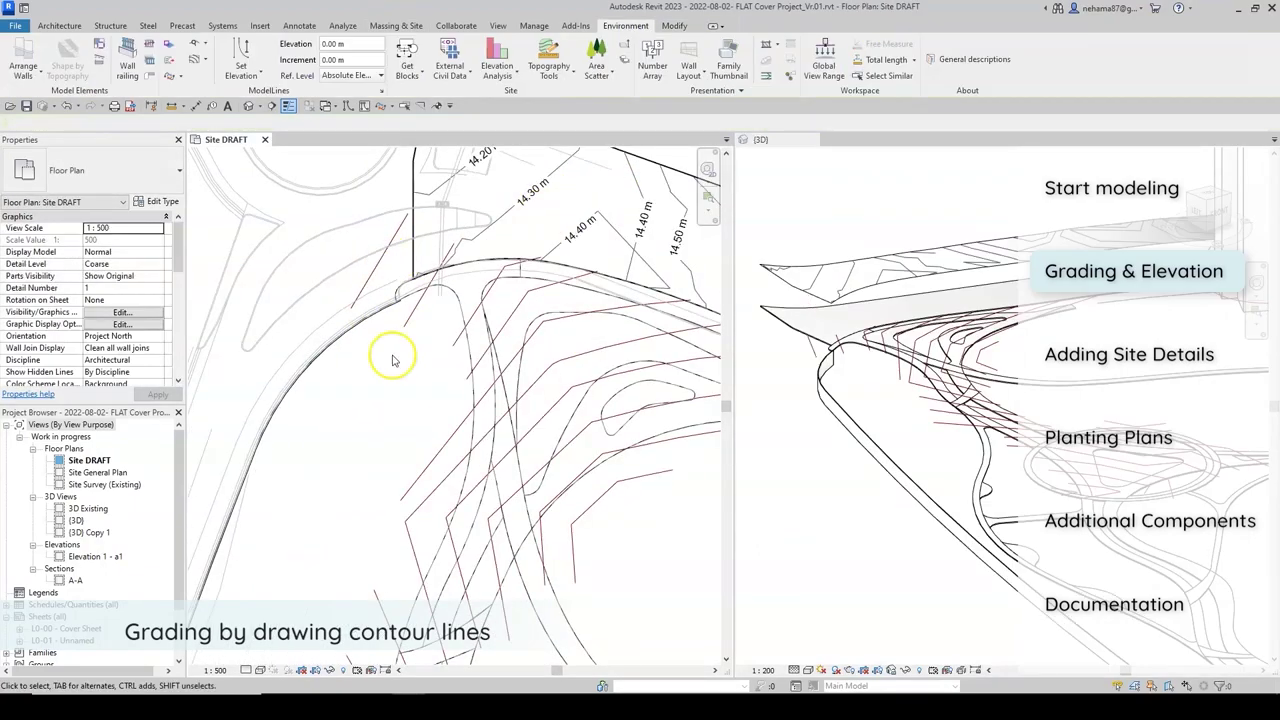
{"action": "type", "text": "0.1"}
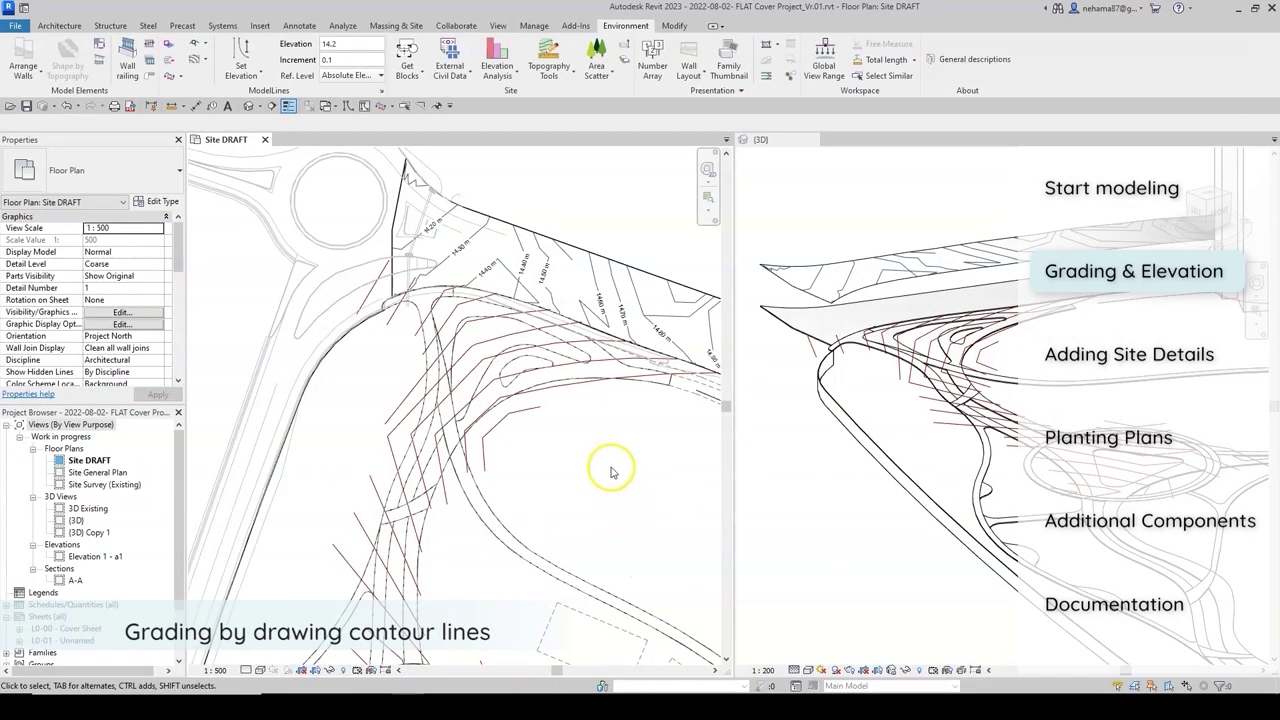
{"action": "left_click", "coordinate": [228, 82]}
{"action": "left_click", "coordinate": [290, 126]}
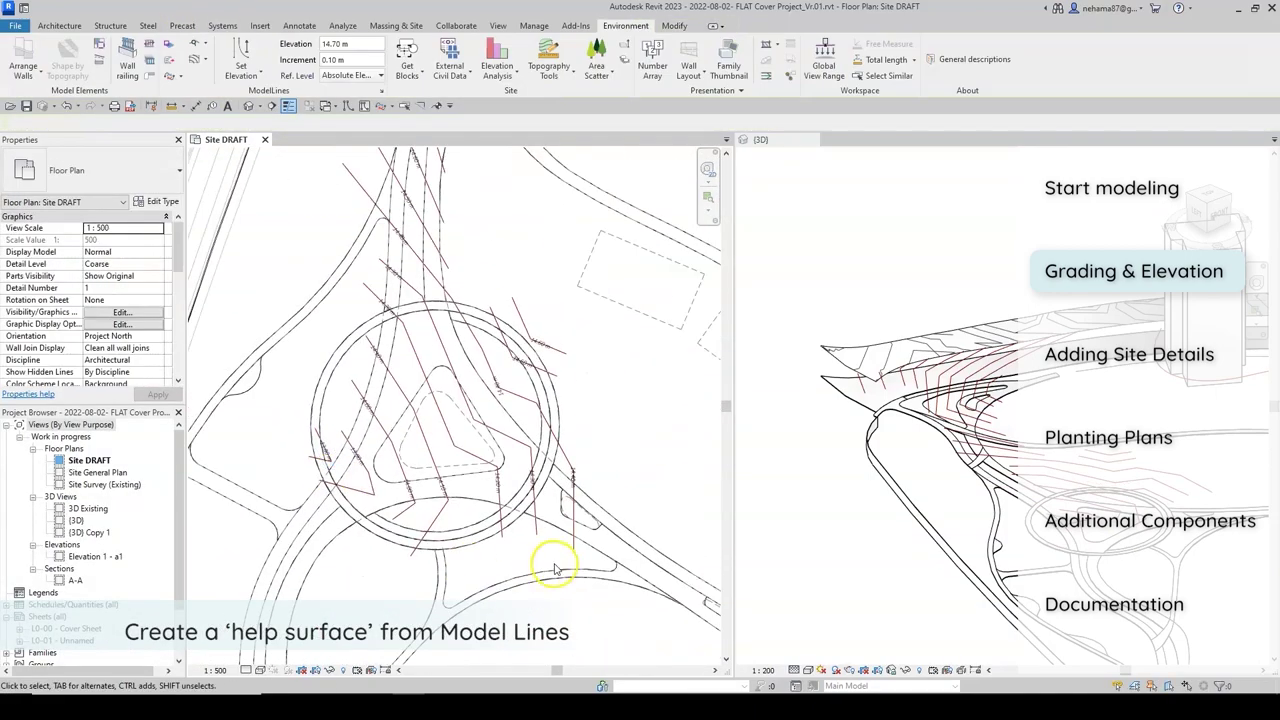
In the 3D site view, shape the road floors to the contour-based helper toposurface.
{"action": "left_click", "coordinate": [808, 485]}
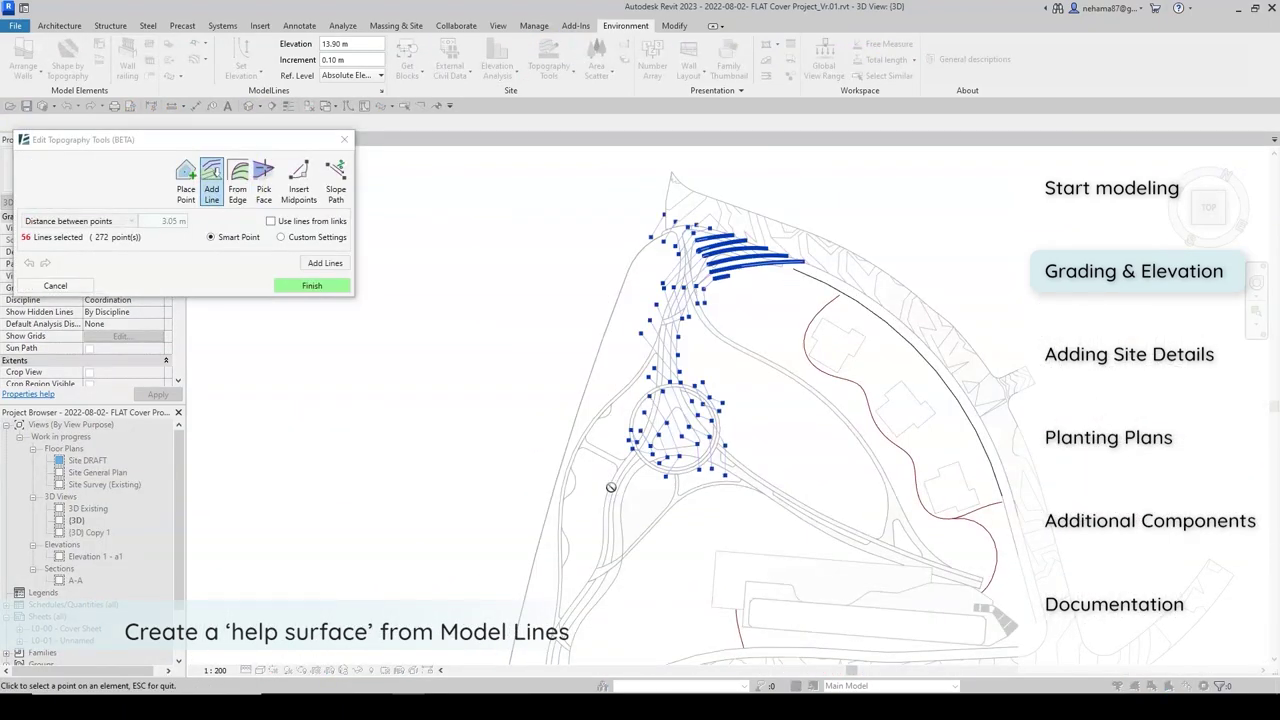
{"action": "middle_click_drag", "start_coordinate": [846, 384], "coordinate": [684, 407], "text": "shift"}
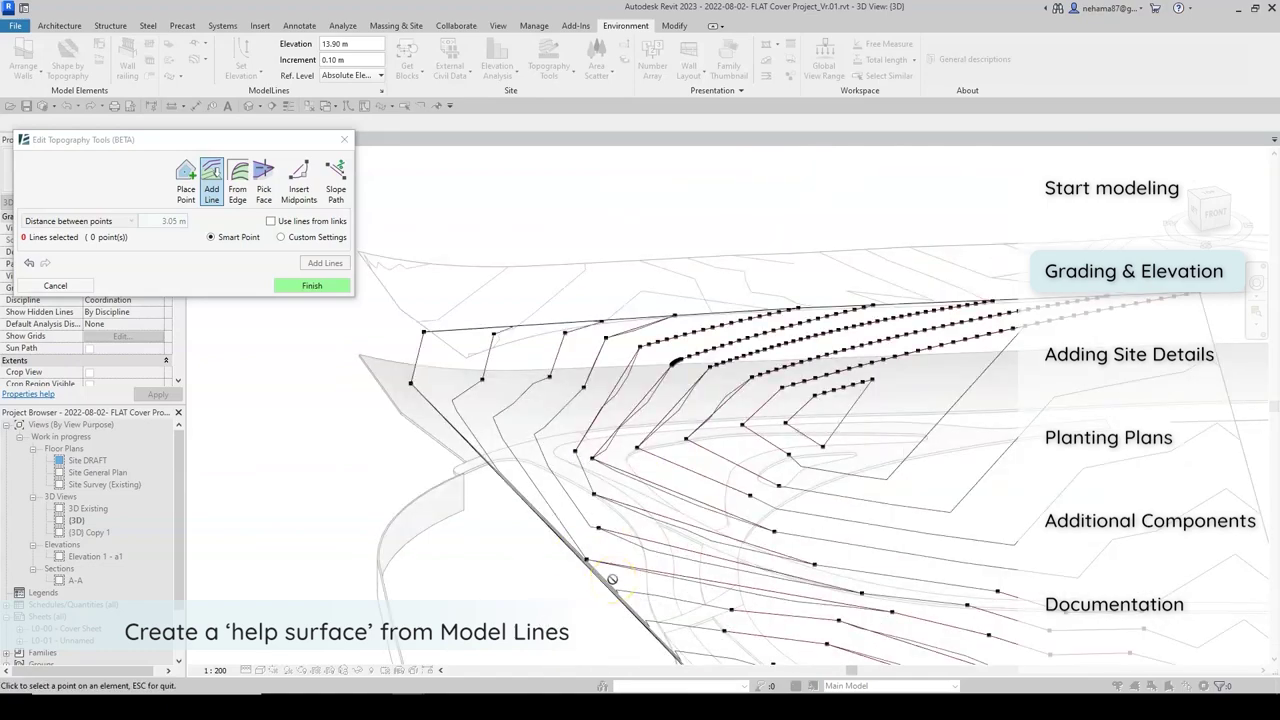
{"action": "mouse_move", "coordinate": [725, 640]}
{"action": "middle_mouse_down", "text": "shift"}
{"action": "mouse_move", "coordinate": [994, 606]}
{"action": "mouse_move", "coordinate": [871, 357]}
{"action": "mouse_move", "coordinate": [710, 379]}
{"action": "middle_mouse_up", "text": "shift"}
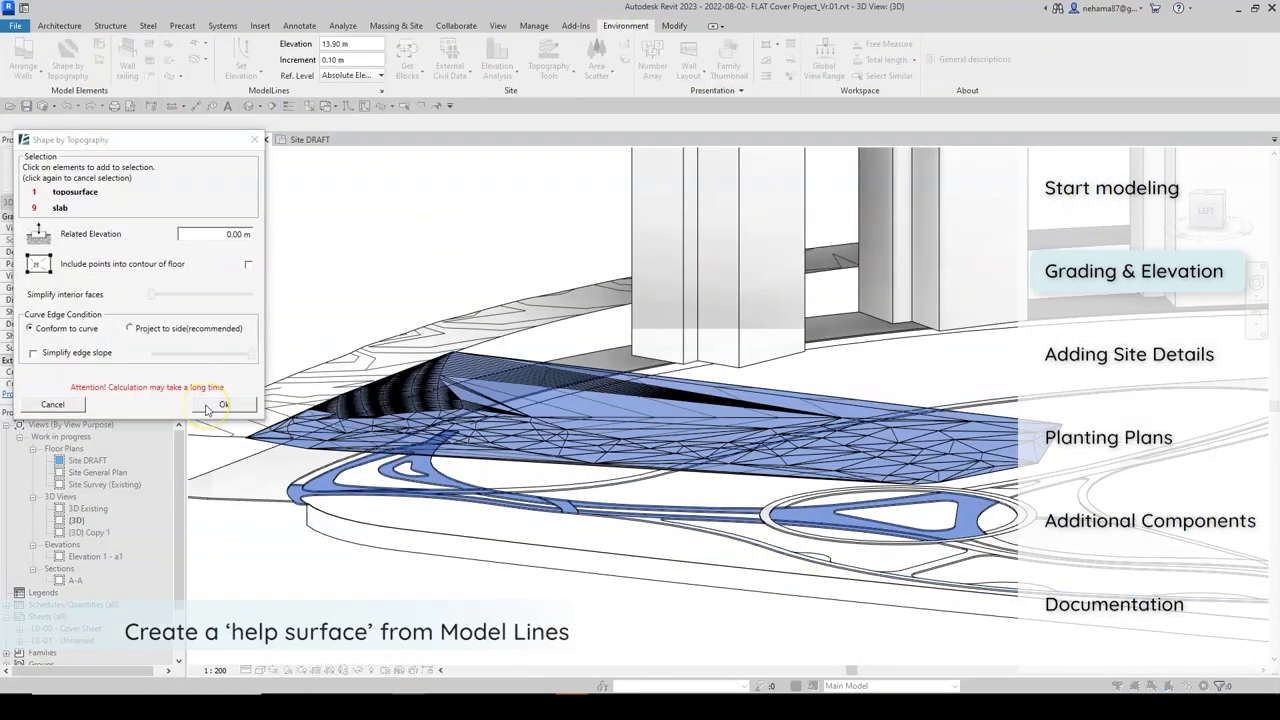
{"action": "left_click", "coordinate": [224, 404]}
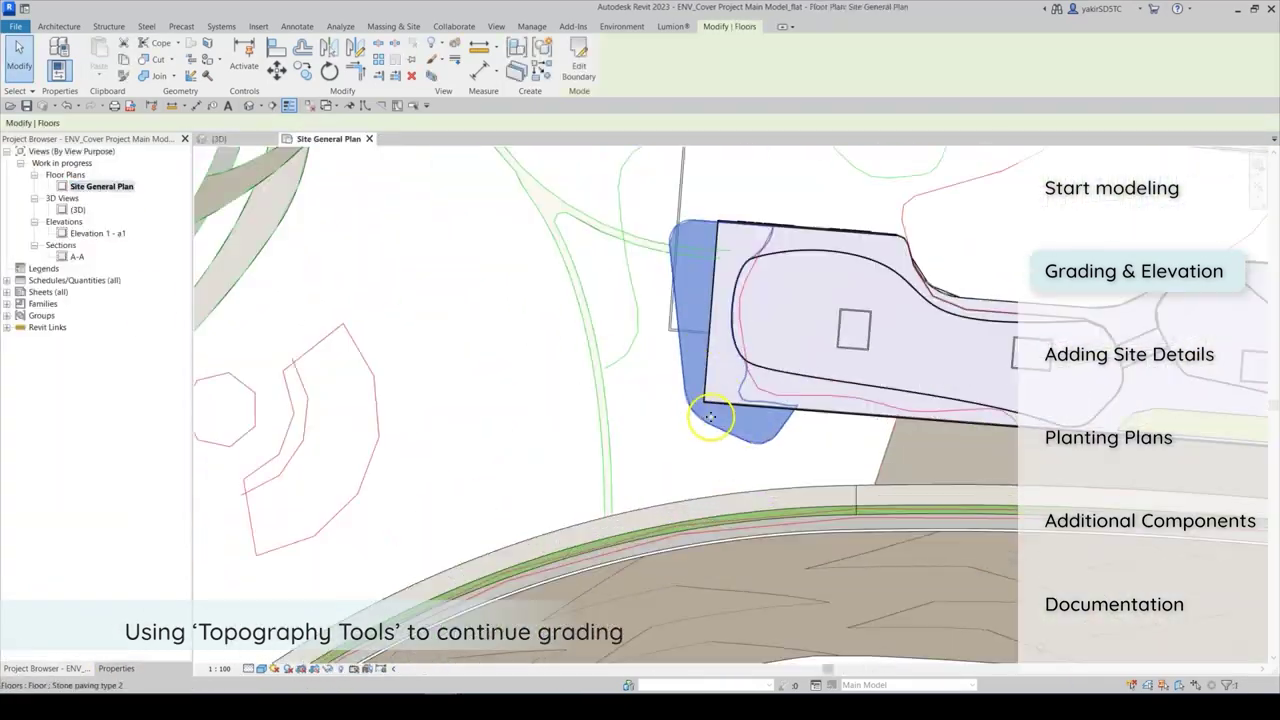
Review the helper topography's properties and spin the site model to its other side.
{"action": "left_click", "coordinate": [710, 417]}
{"action": "scroll", "coordinate": [760, 492], "scroll_direction": "down", "scroll_amount": 2}
{"action": "left_click", "coordinate": [117, 667]}
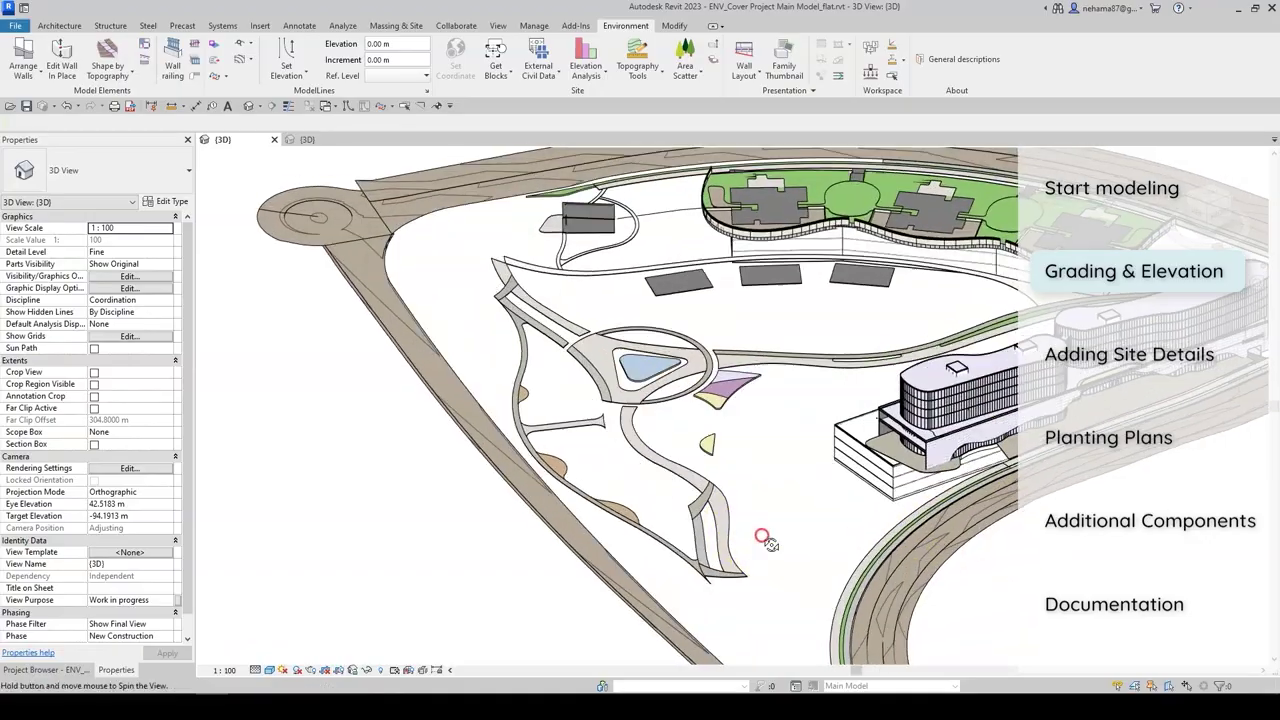
{"action": "middle_click_drag", "start_coordinate": [763, 540], "coordinate": [1073, 500], "text": "shift"}
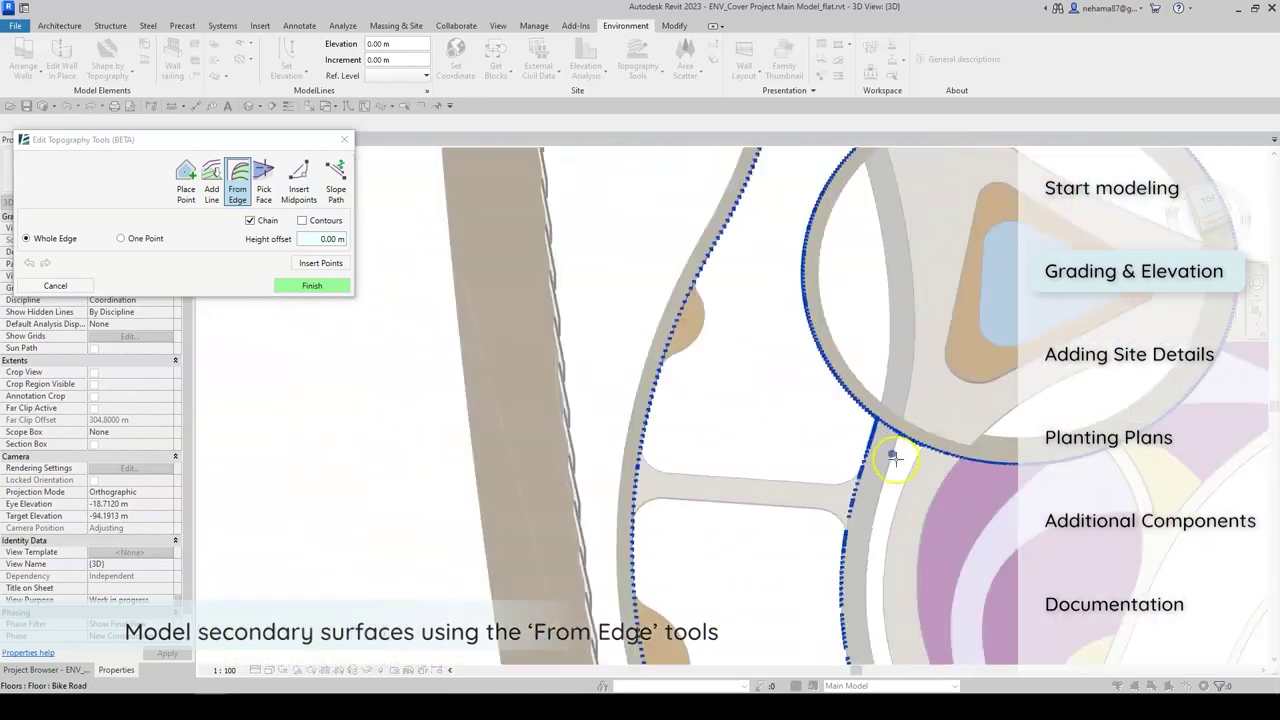
Insert points along the picked edge, finish the helper topography, and start splitting the lower-left toposurface.
{"action": "left_click", "coordinate": [331, 264]}
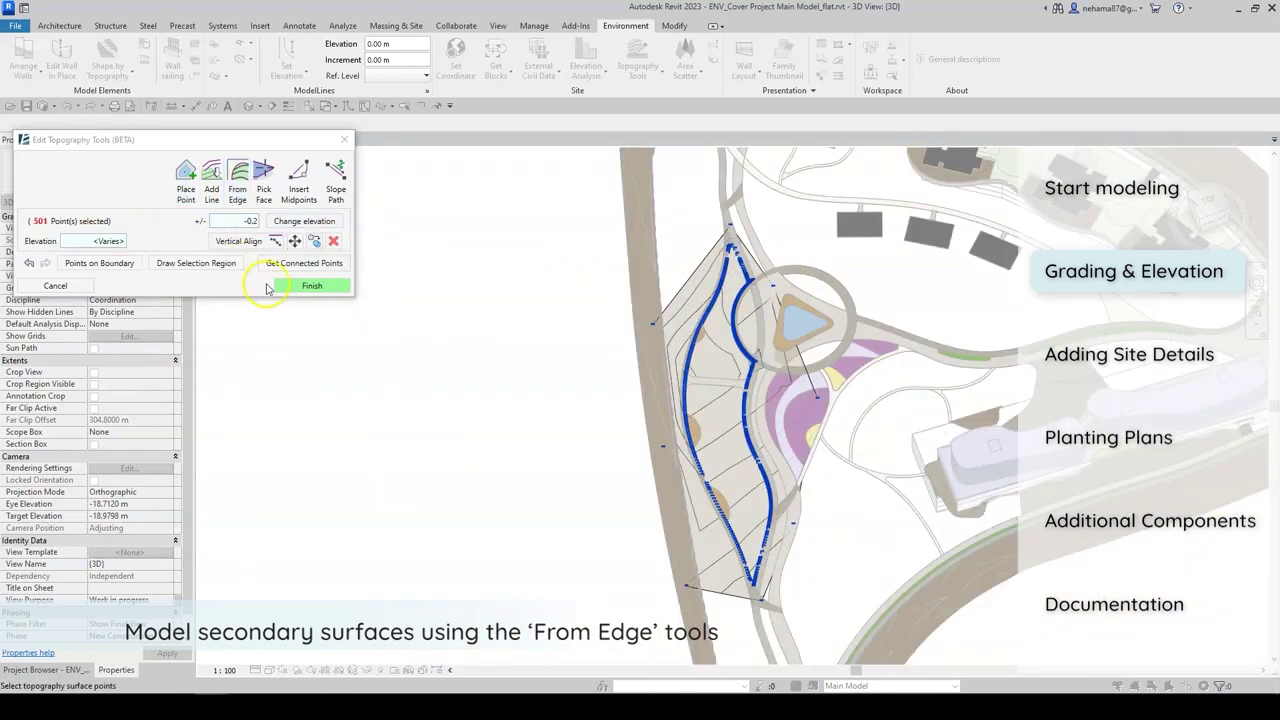
{"action": "left_click", "coordinate": [280, 287]}
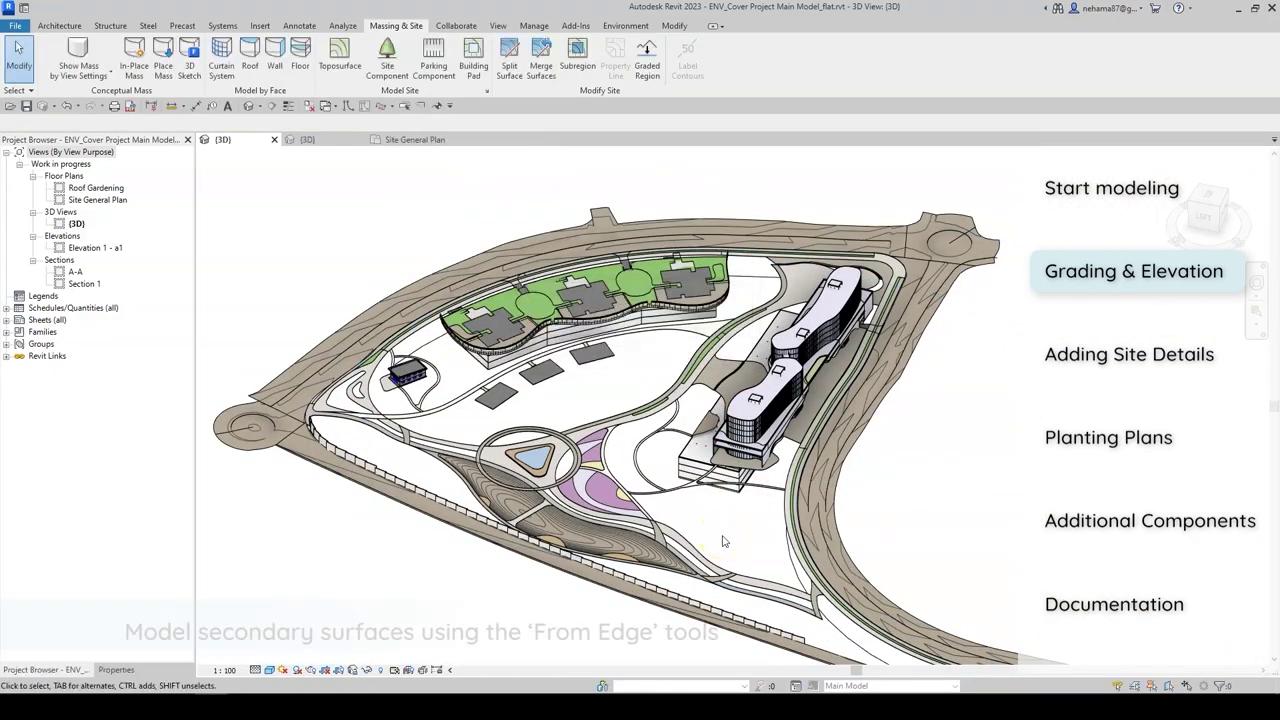
{"action": "left_click", "coordinate": [540, 510]}
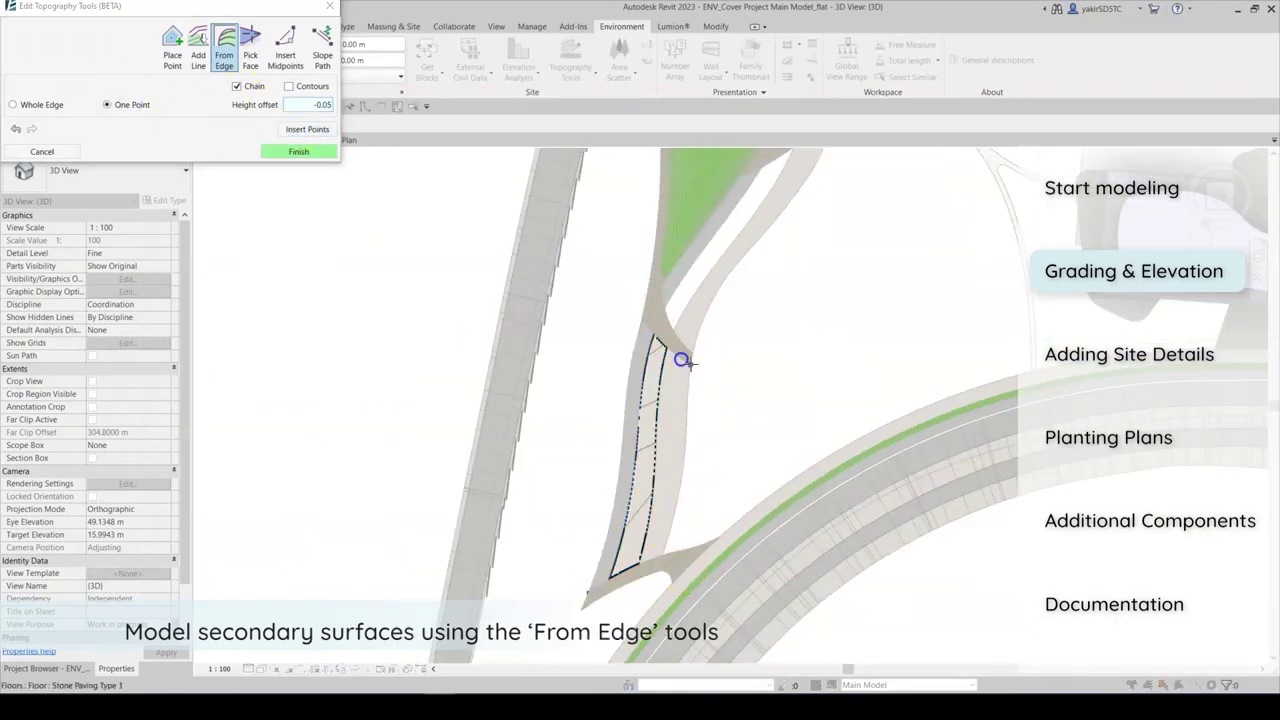
{"action": "left_click", "coordinate": [505, 68]}
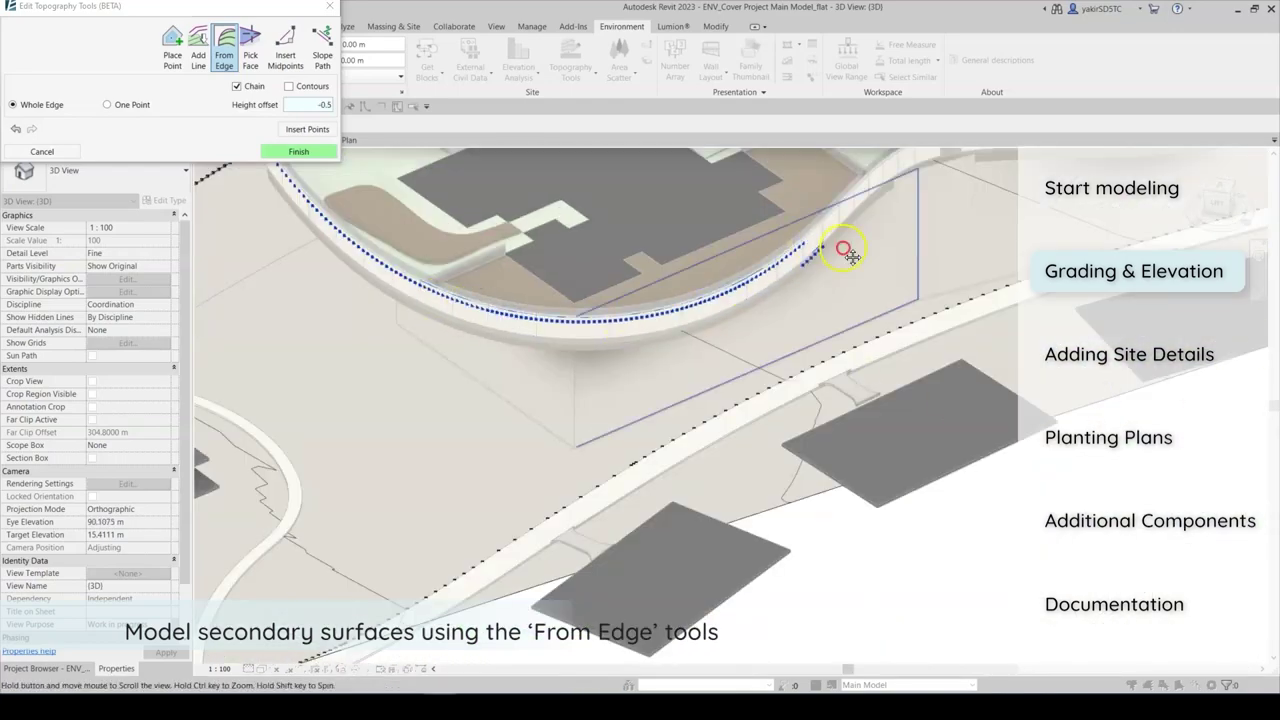
{"action": "middle_click_drag", "start_coordinate": [845, 252], "coordinate": [578, 362], "text": "shift"}
{"action": "scroll", "coordinate": [1007, 252], "scroll_direction": "down", "scroll_amount": 5}
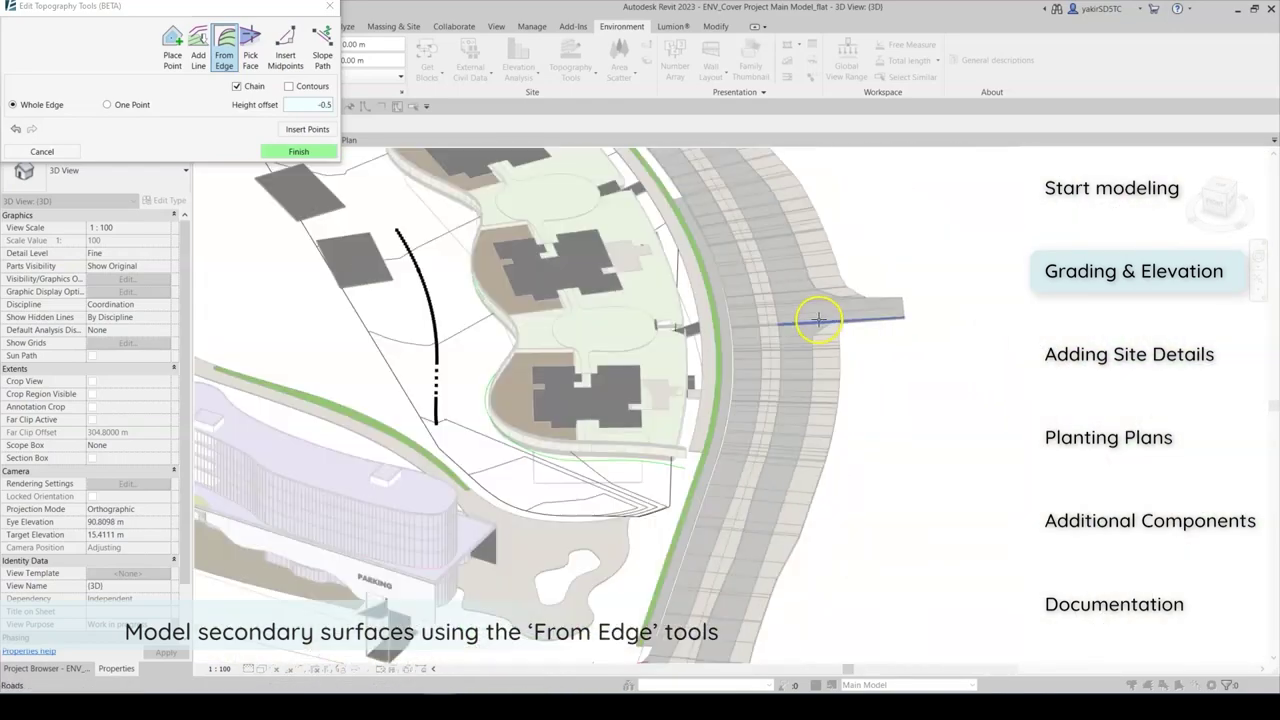
{"action": "middle_click_drag", "start_coordinate": [814, 306], "coordinate": [650, 537], "text": "shift"}
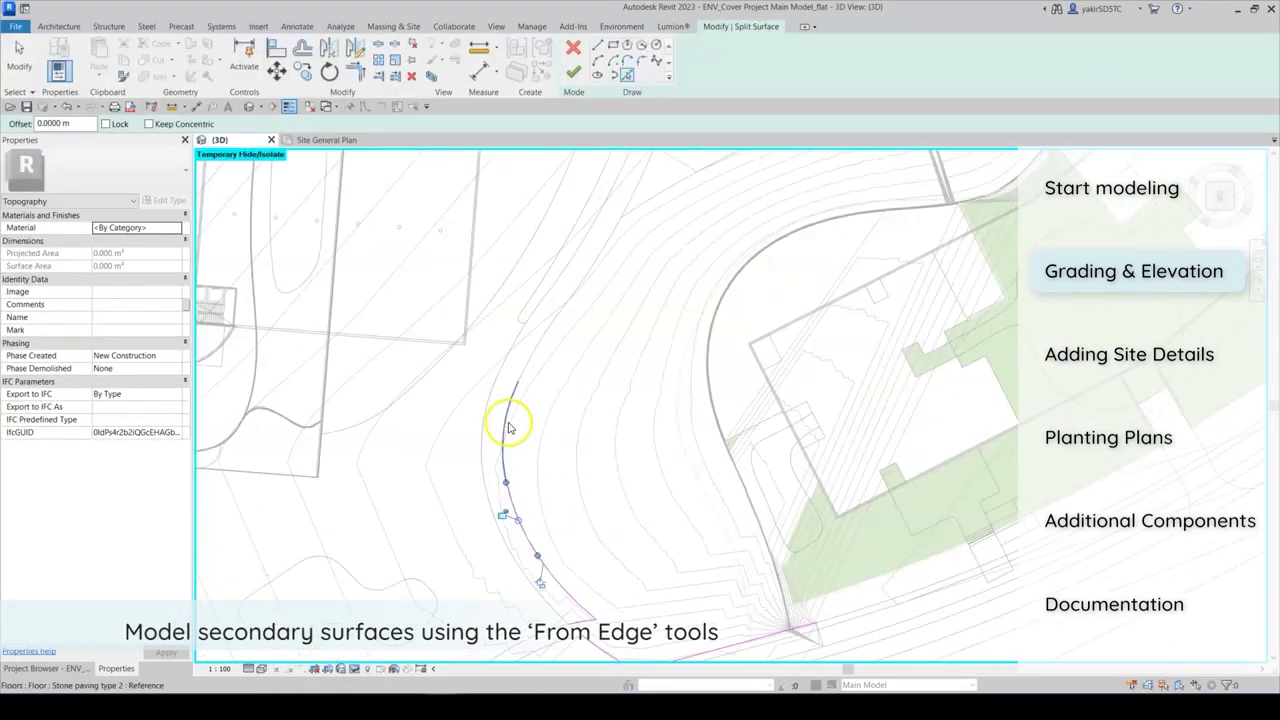
Pan the 3D view out across the site toward the roundabout.
{"action": "middle_click_drag", "start_coordinate": [909, 514], "coordinate": [890, 479]}
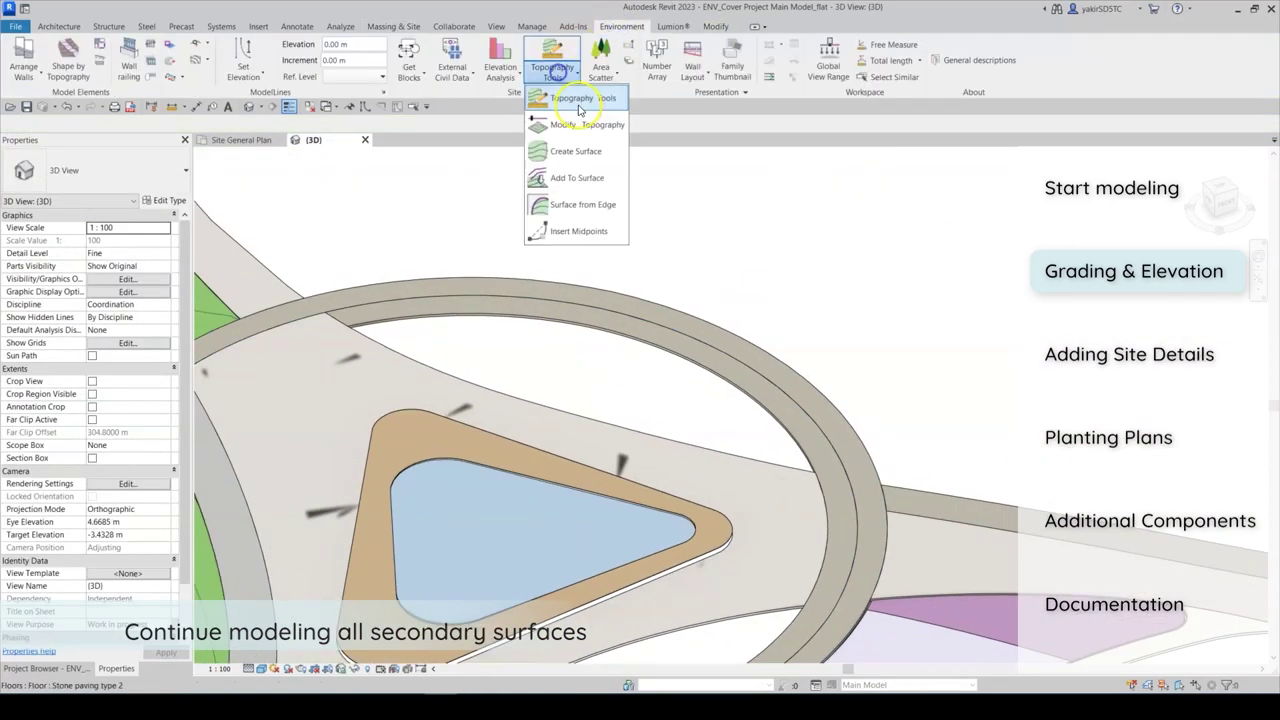
Start picking the inner ring edges for the lens-shaped grass surface.
{"action": "left_click", "coordinate": [578, 102]}
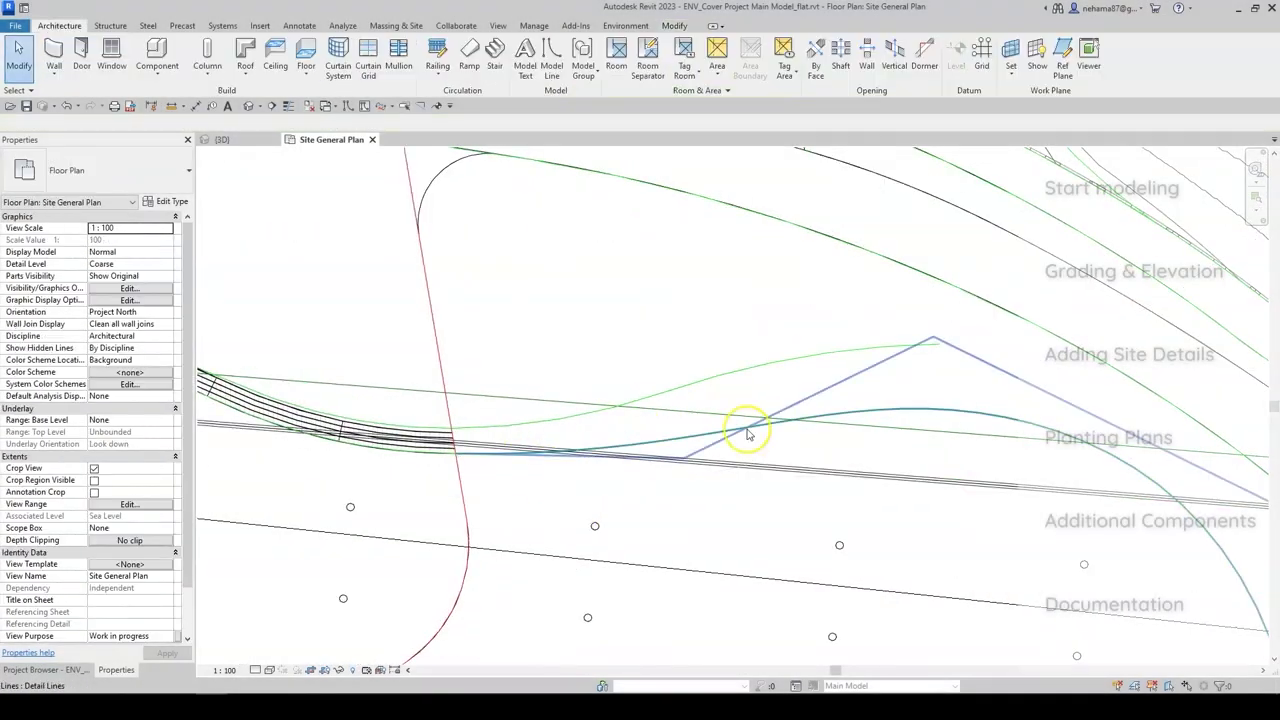
Create a chain of fifteen 4 m Wood Cover Wall segments along the curved spline and select it.
{"action": "left_click", "coordinate": [103, 70]}
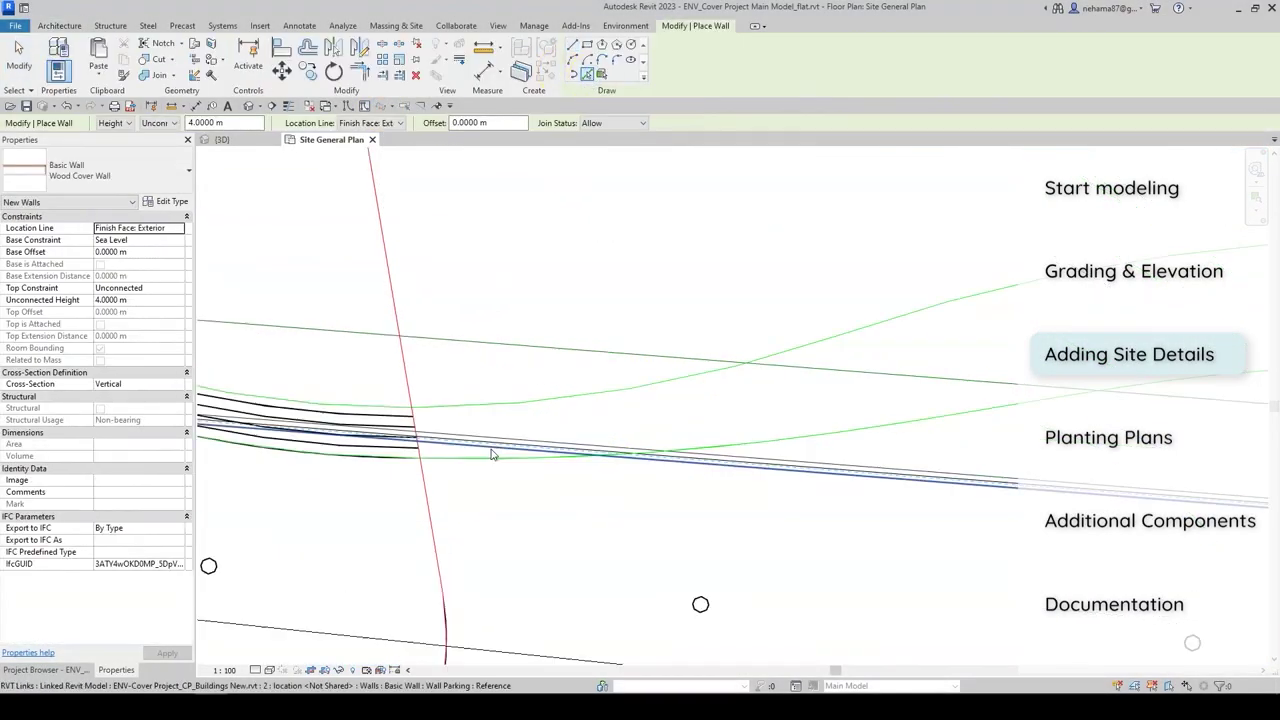
{"action": "left_click", "coordinate": [831, 437]}
{"action": "left_click", "coordinate": [226, 140]}
{"action": "left_click", "coordinate": [557, 464]}
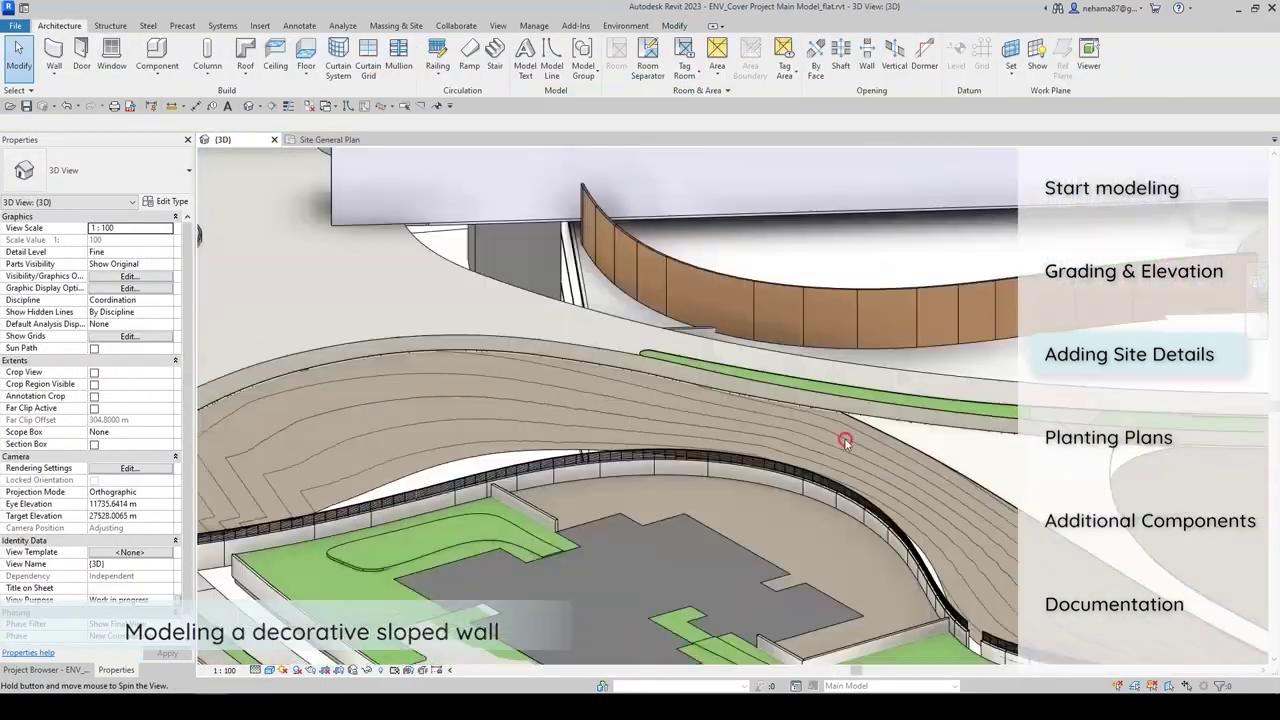
Name the in-place swept blend, edit both profiles, and finish the sloped wall along the curve.
{"action": "key", "text": "Return"}
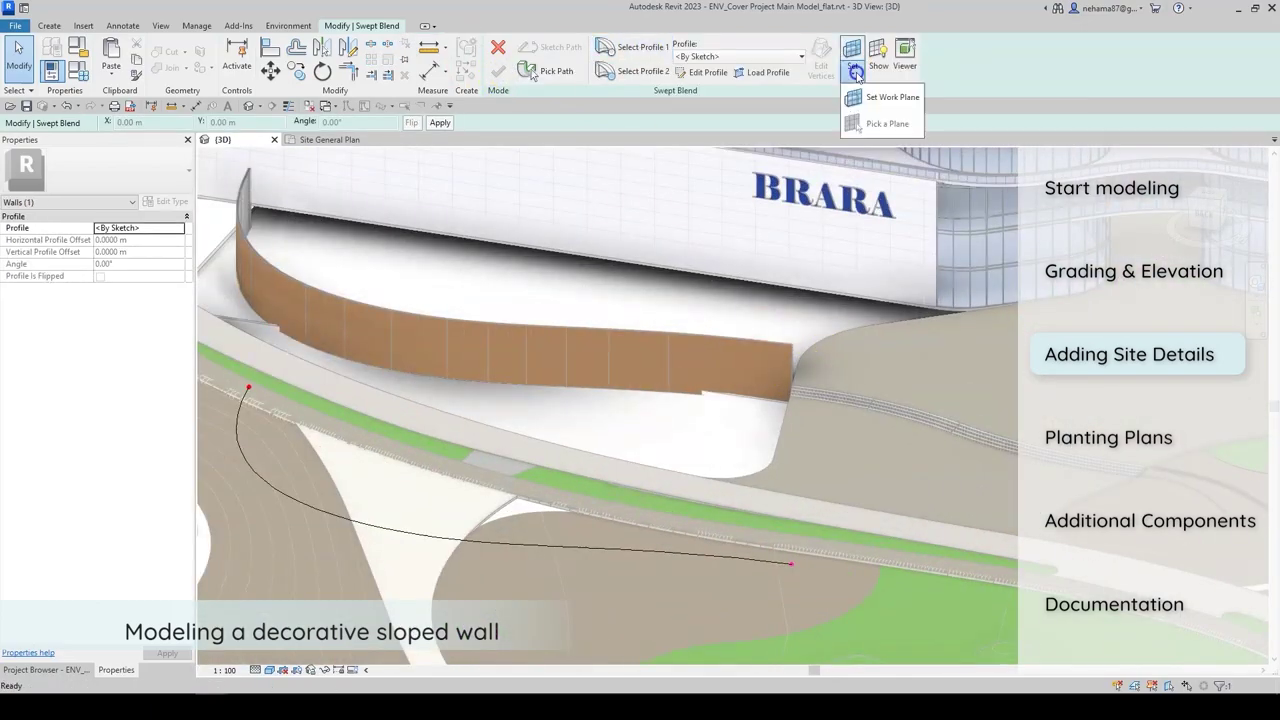
{"action": "left_click", "coordinate": [718, 74]}
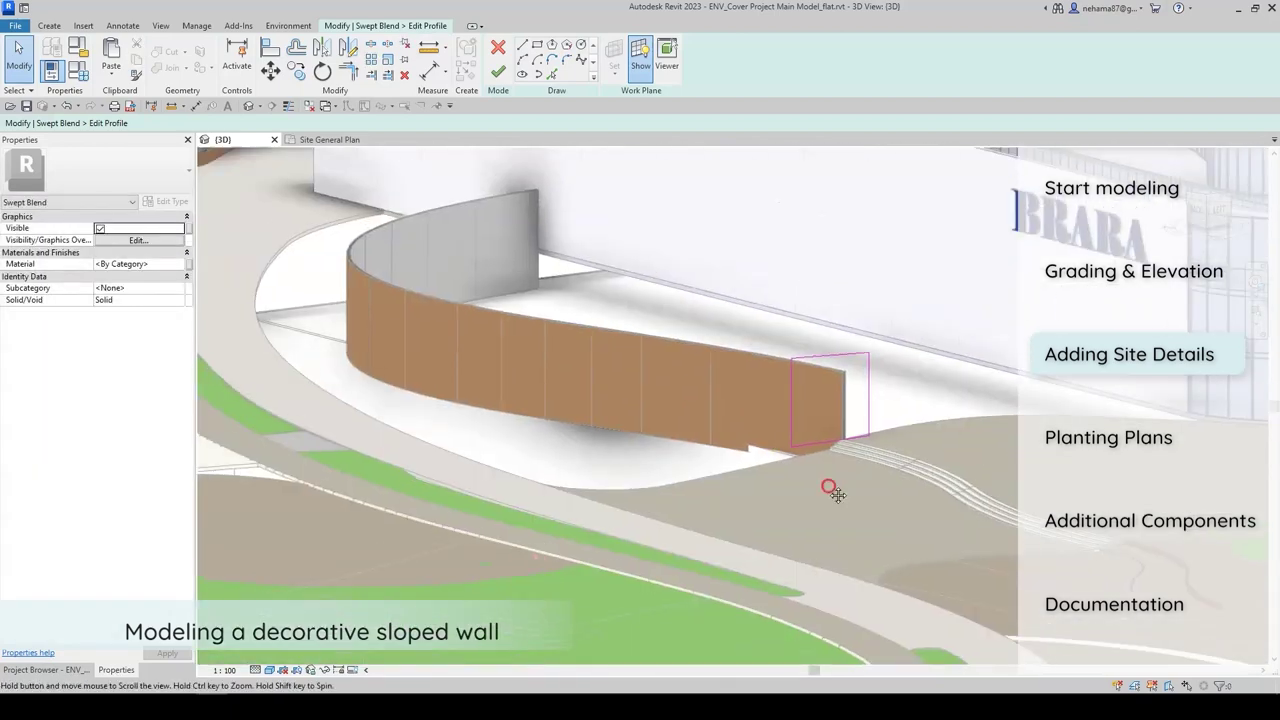
{"action": "left_click", "coordinate": [499, 72]}
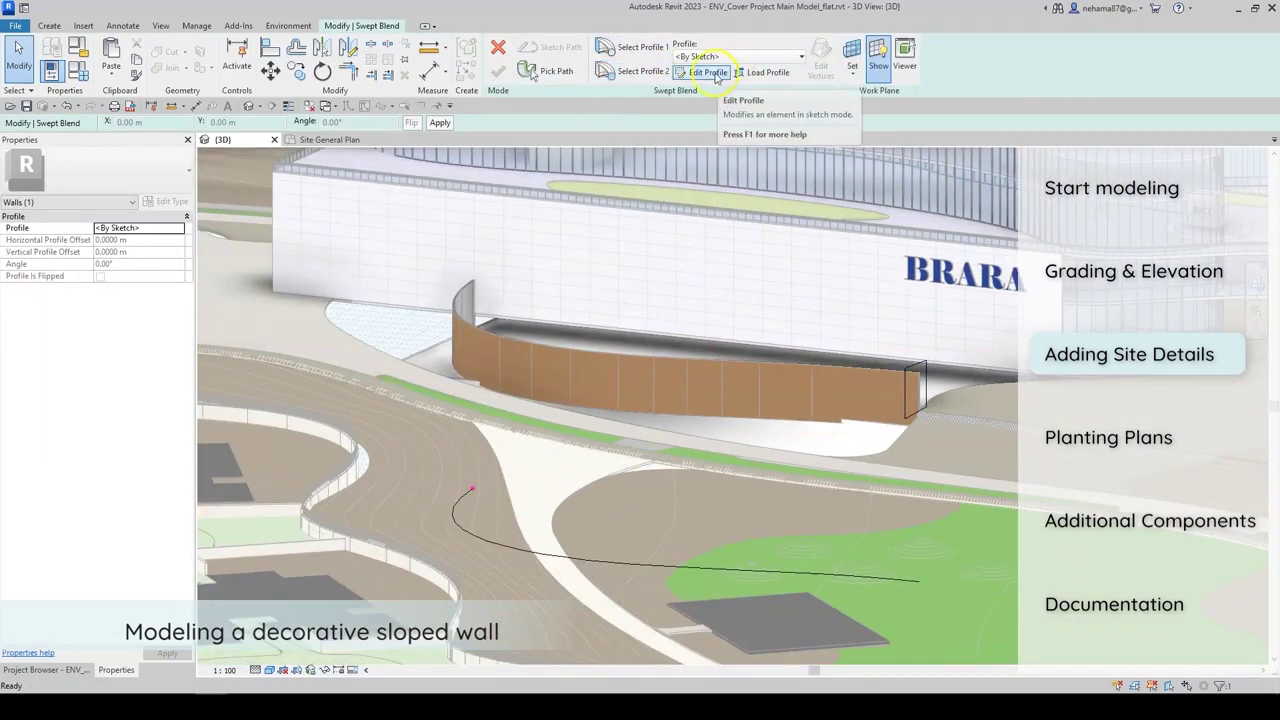
{"action": "left_click", "coordinate": [708, 72]}
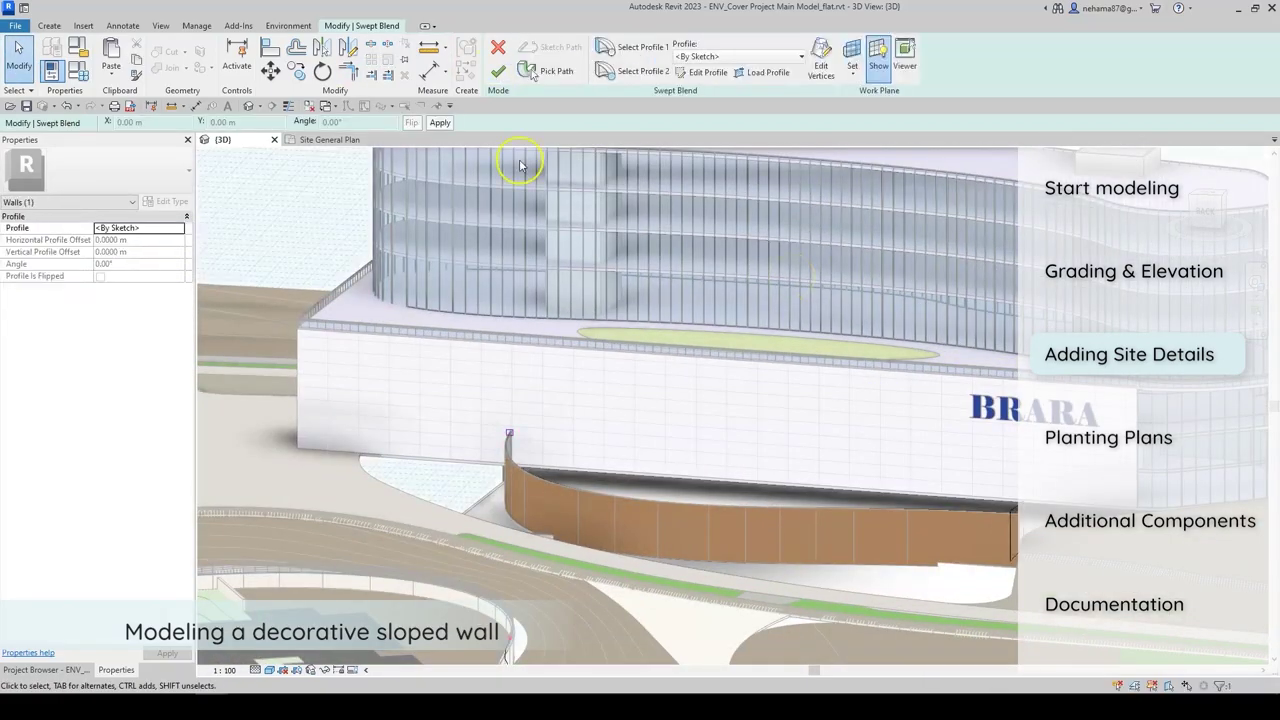
{"action": "left_click", "coordinate": [103, 300]}
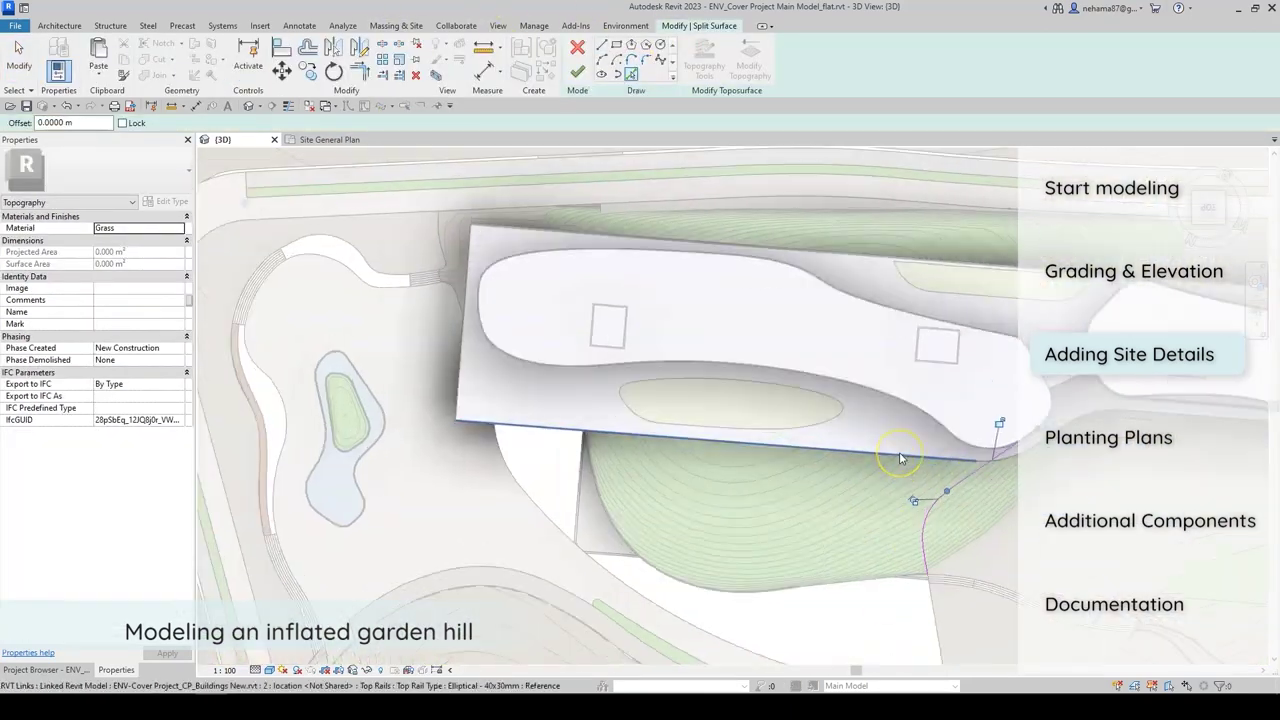
Choose the Stairs Assembled from Stones type for a new stair.
{"action": "scroll", "coordinate": [899, 458], "scroll_direction": "up", "scroll_amount": 5}
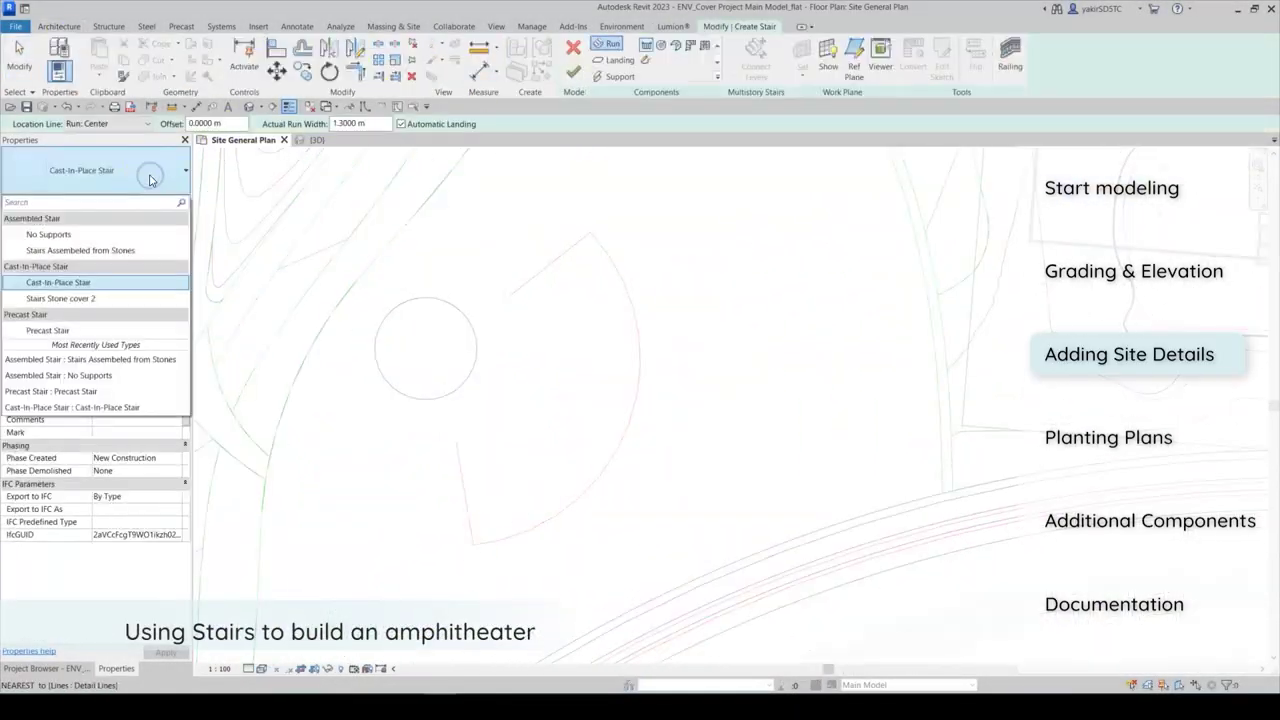
{"action": "left_click", "coordinate": [154, 251]}
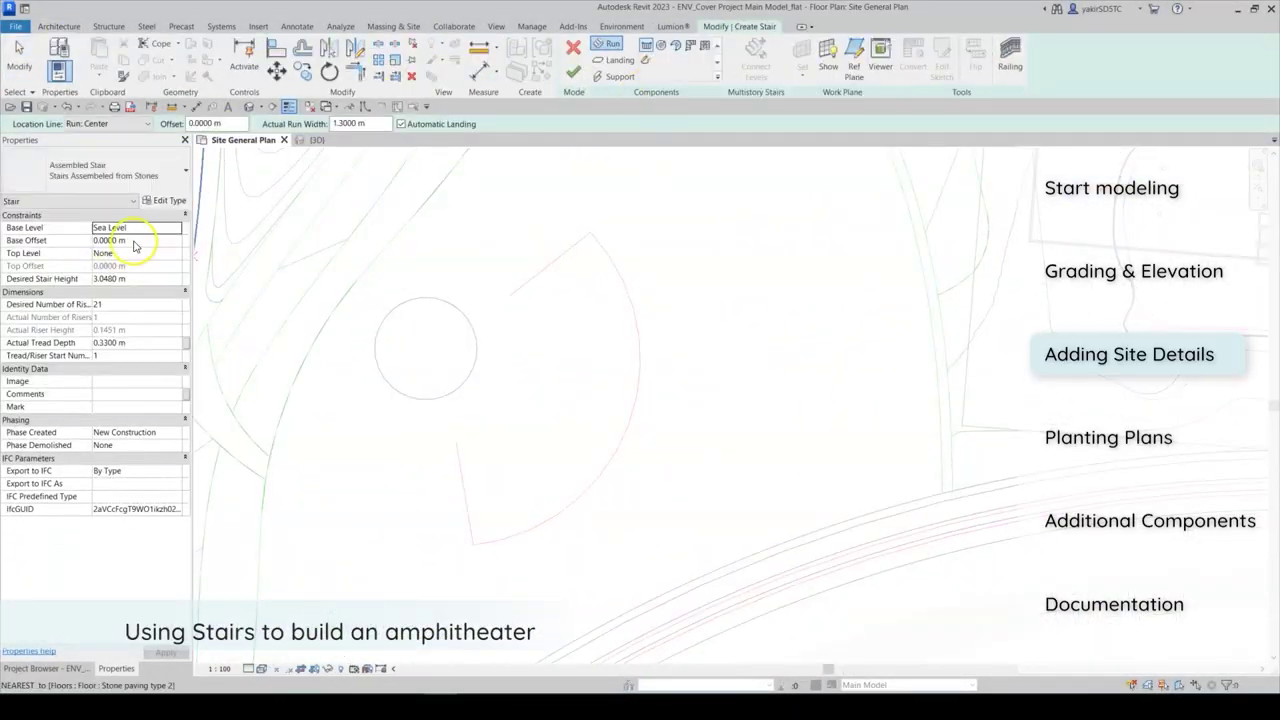
Set the stair height to 5, place the curved riser arc, and rotate the stair sketch.
{"action": "type", "text": "5"}
{"action": "key", "text": "Tab"}
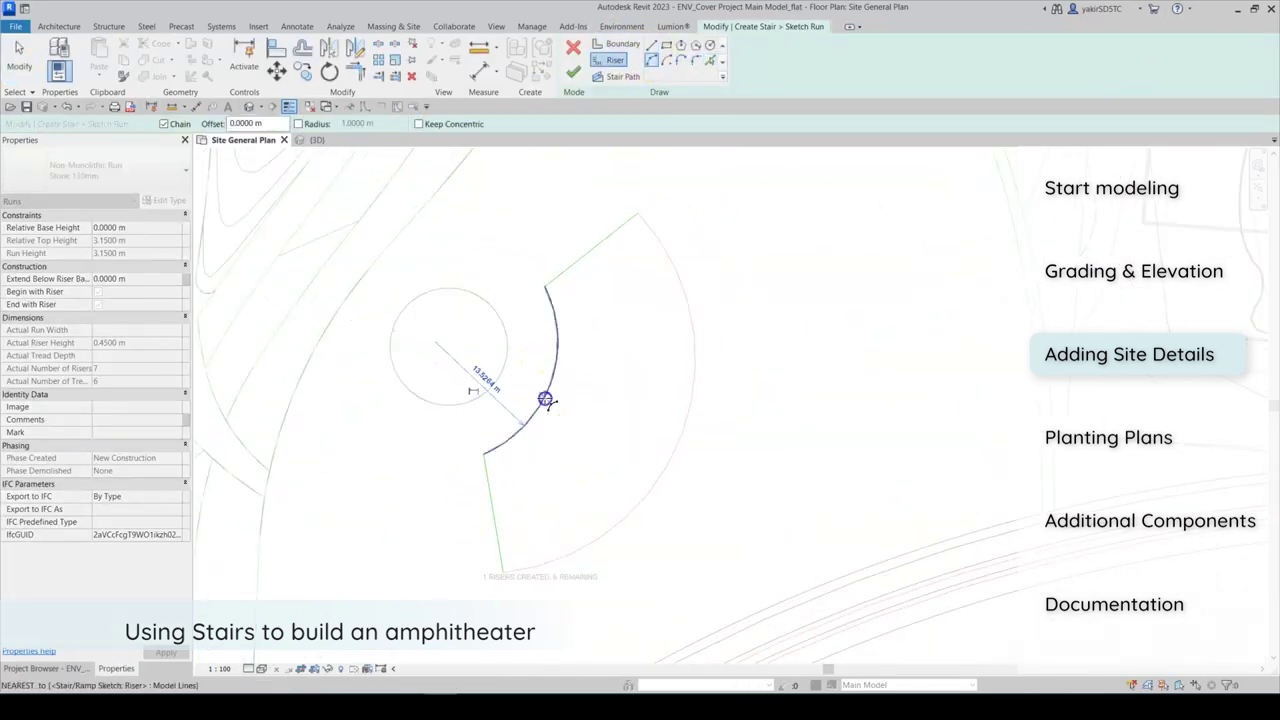
{"action": "left_click", "coordinate": [545, 399]}
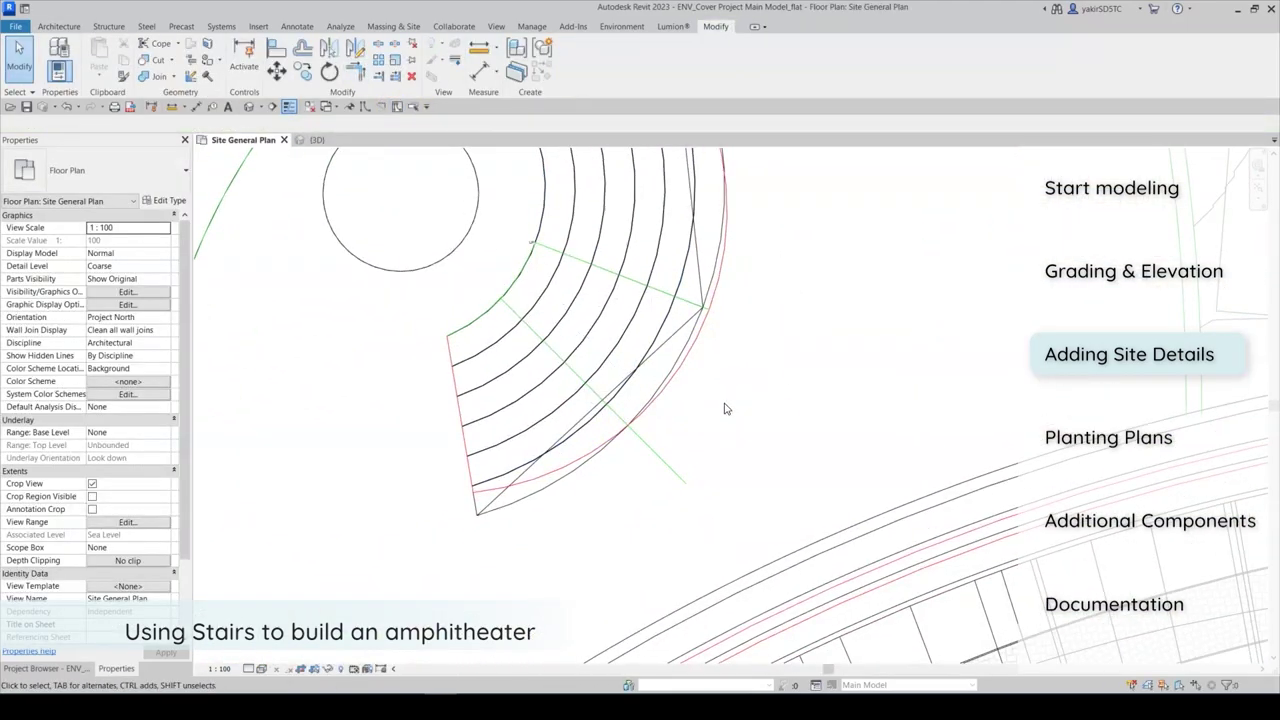
{"action": "left_click", "coordinate": [660, 480]}
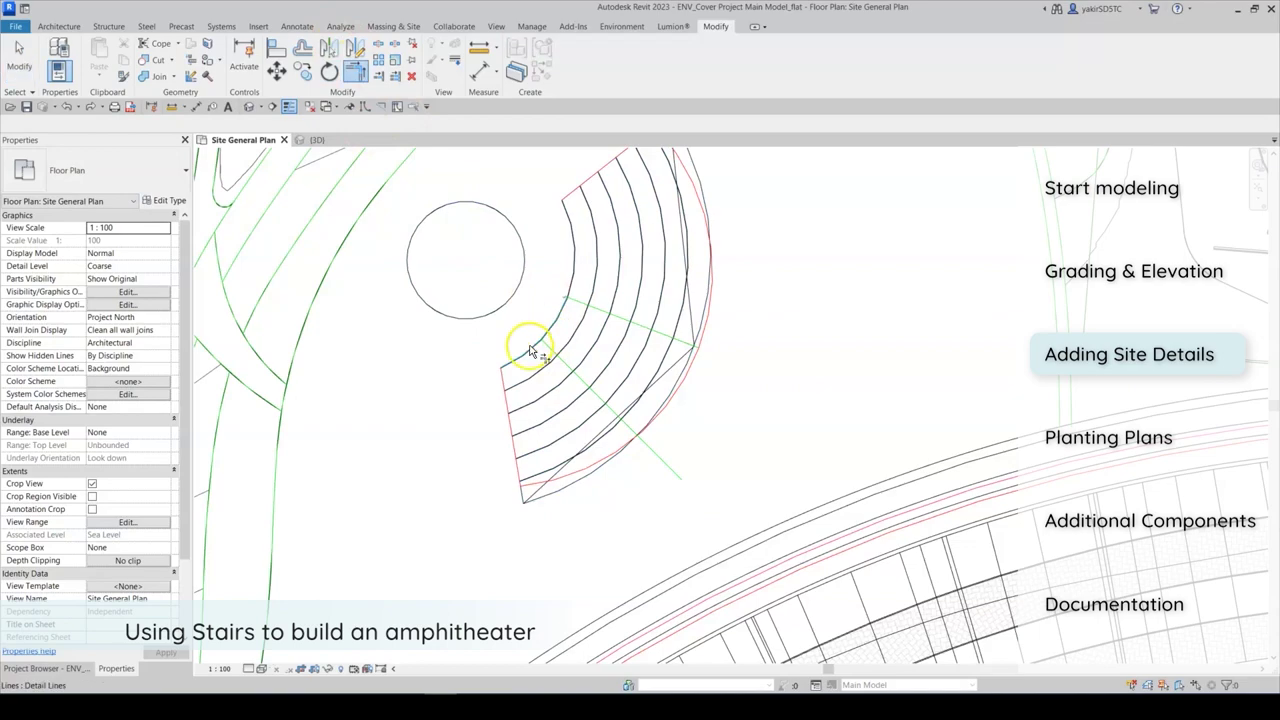
{"action": "middle_click_drag", "start_coordinate": [600, 508], "coordinate": [710, 476]}
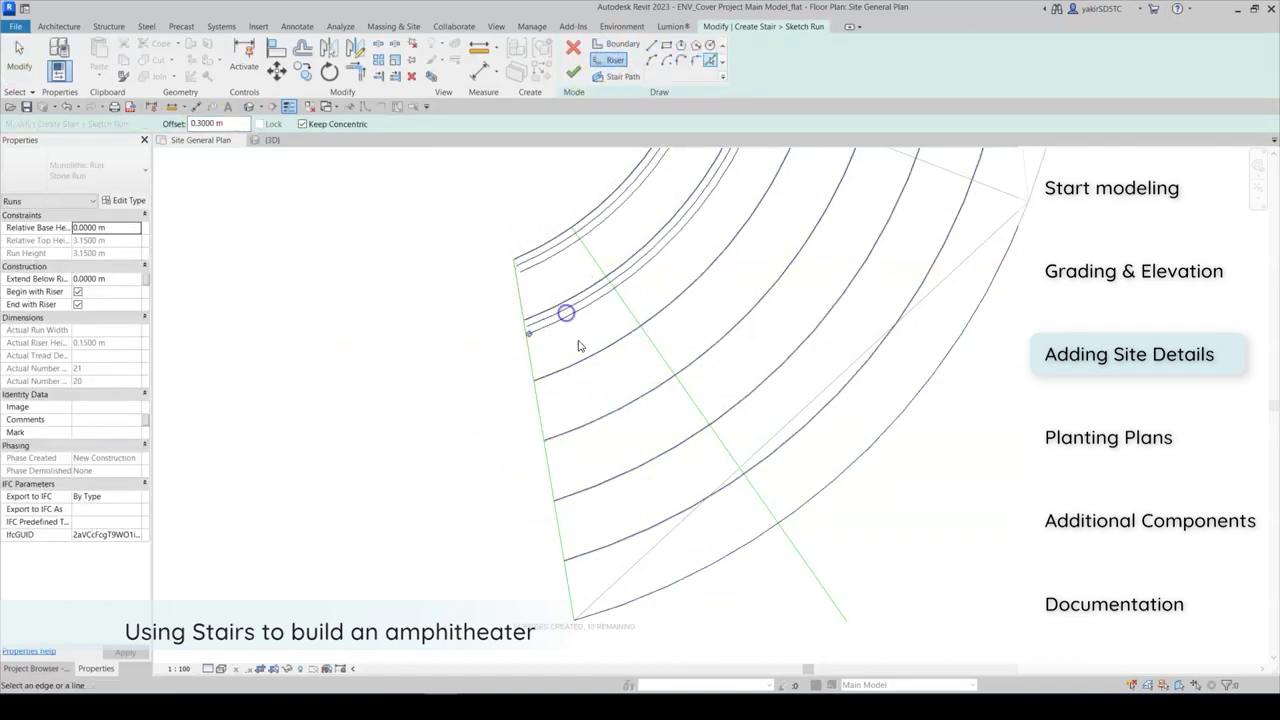
Trim the riser lines with TR and draw a guide circle around the small circle.
{"action": "key", "text": "t"}
{"action": "key", "text": "r"}
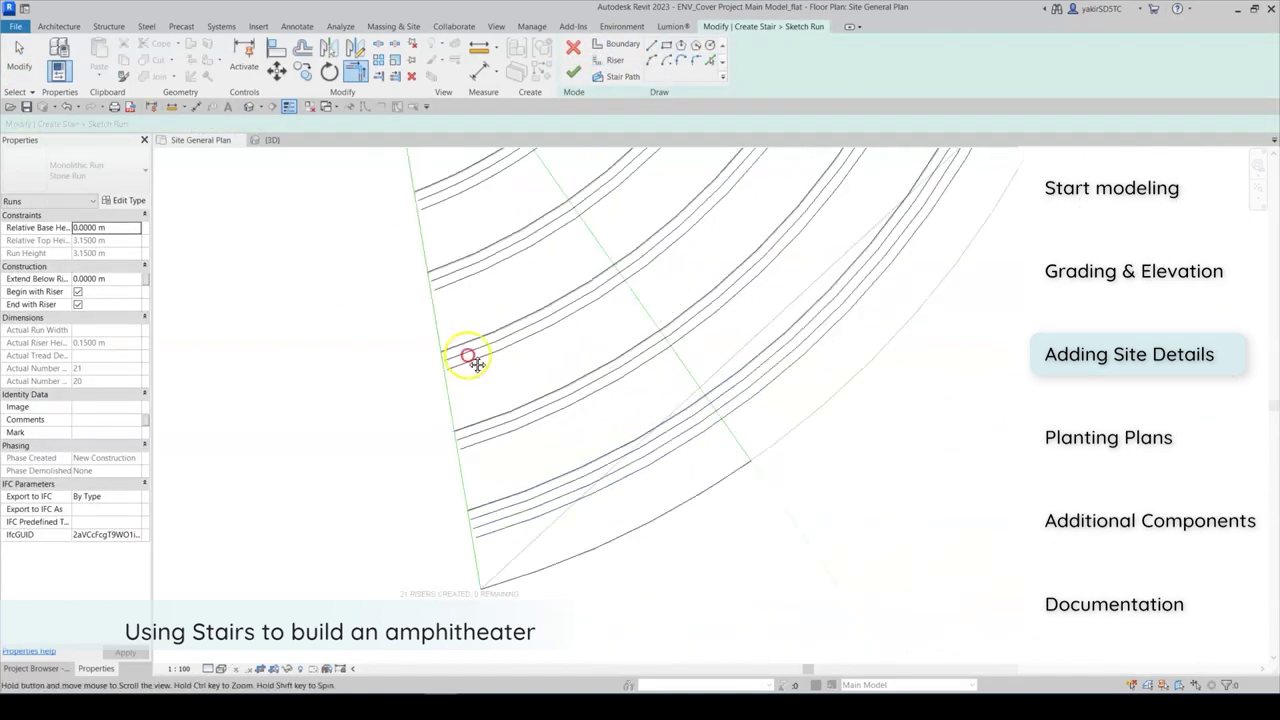
{"action": "scroll", "coordinate": [480, 491], "scroll_direction": "up", "scroll_amount": 2}
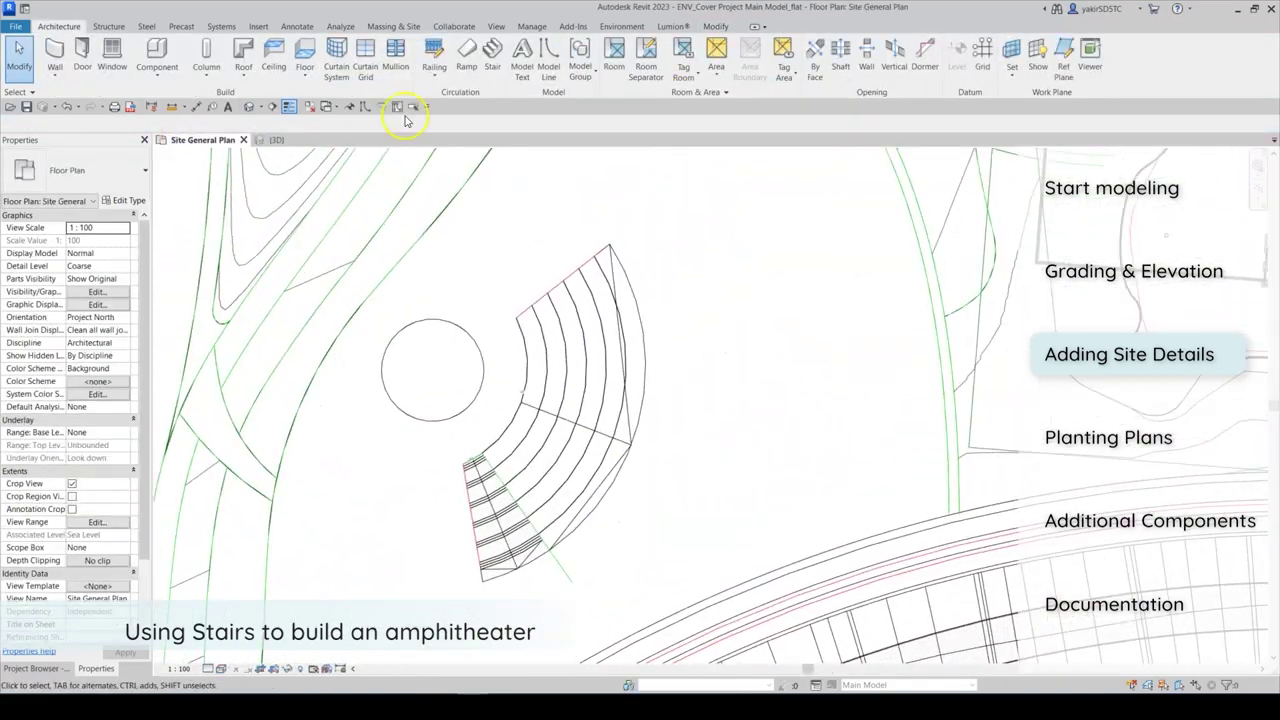
{"action": "left_click", "coordinate": [397, 107]}
{"action": "left_click", "coordinate": [421, 365]}
{"action": "left_click", "coordinate": [343, 300]}
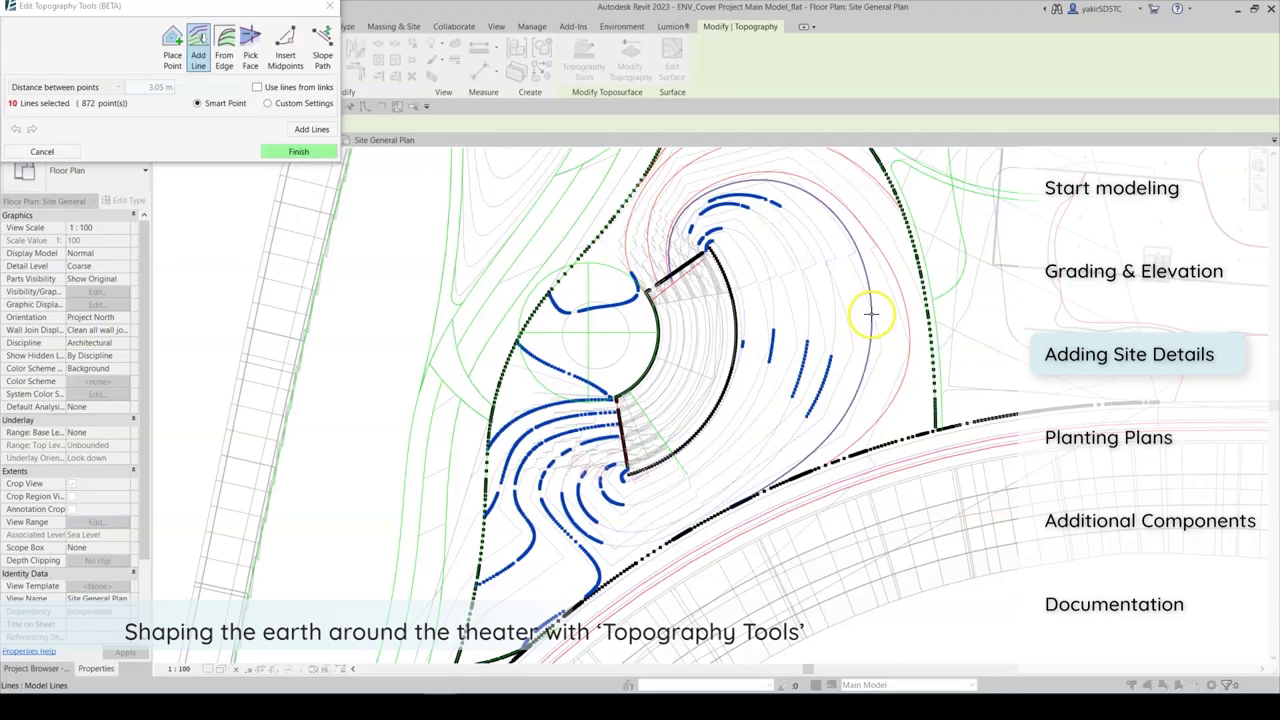
Add two more theater lines to the terrain shaping around the amphitheater.
{"action": "left_click", "coordinate": [856, 329]}
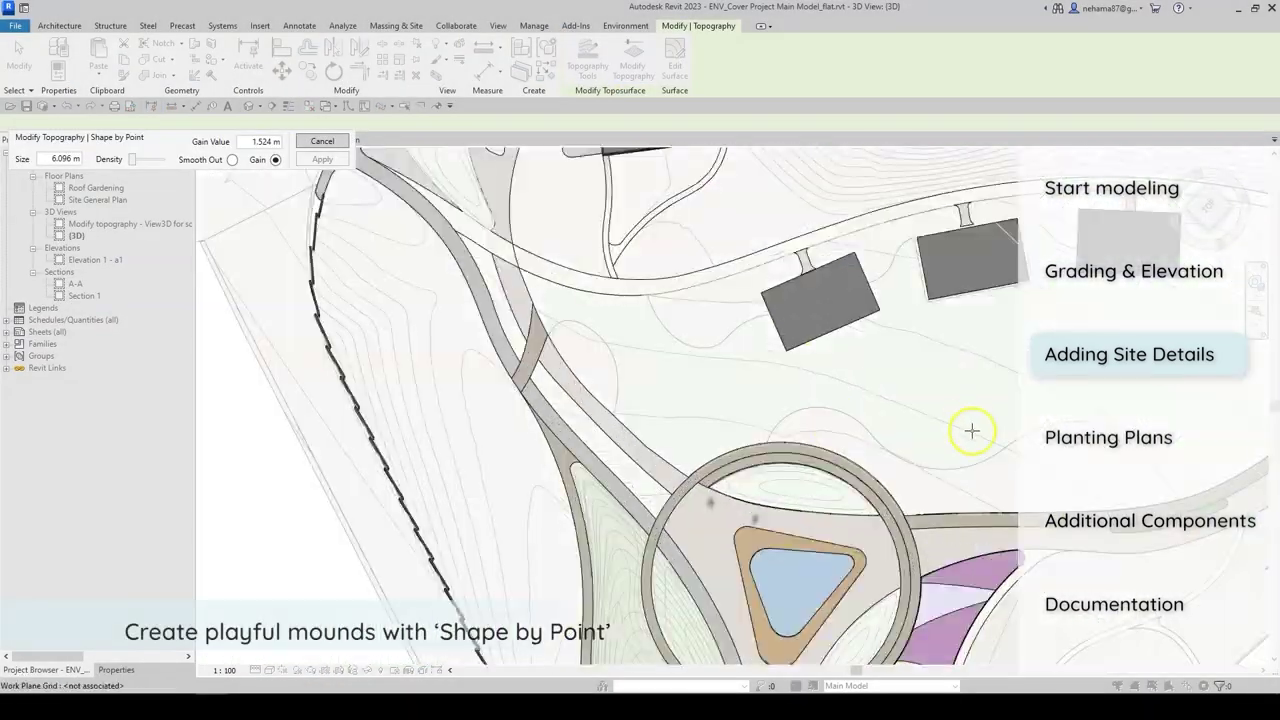
{"action": "scroll", "coordinate": [1000, 349], "scroll_direction": "up", "scroll_amount": 3}
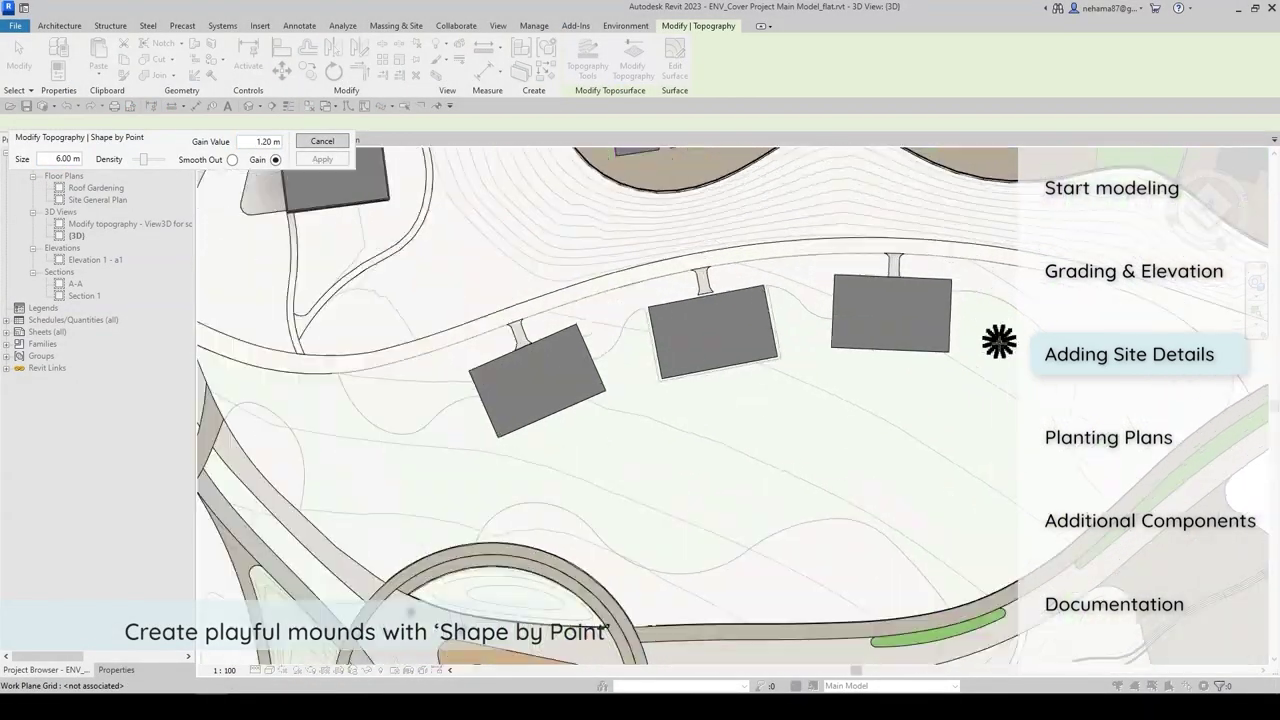
{"action": "scroll", "coordinate": [995, 347], "scroll_direction": "up", "scroll_amount": 3}
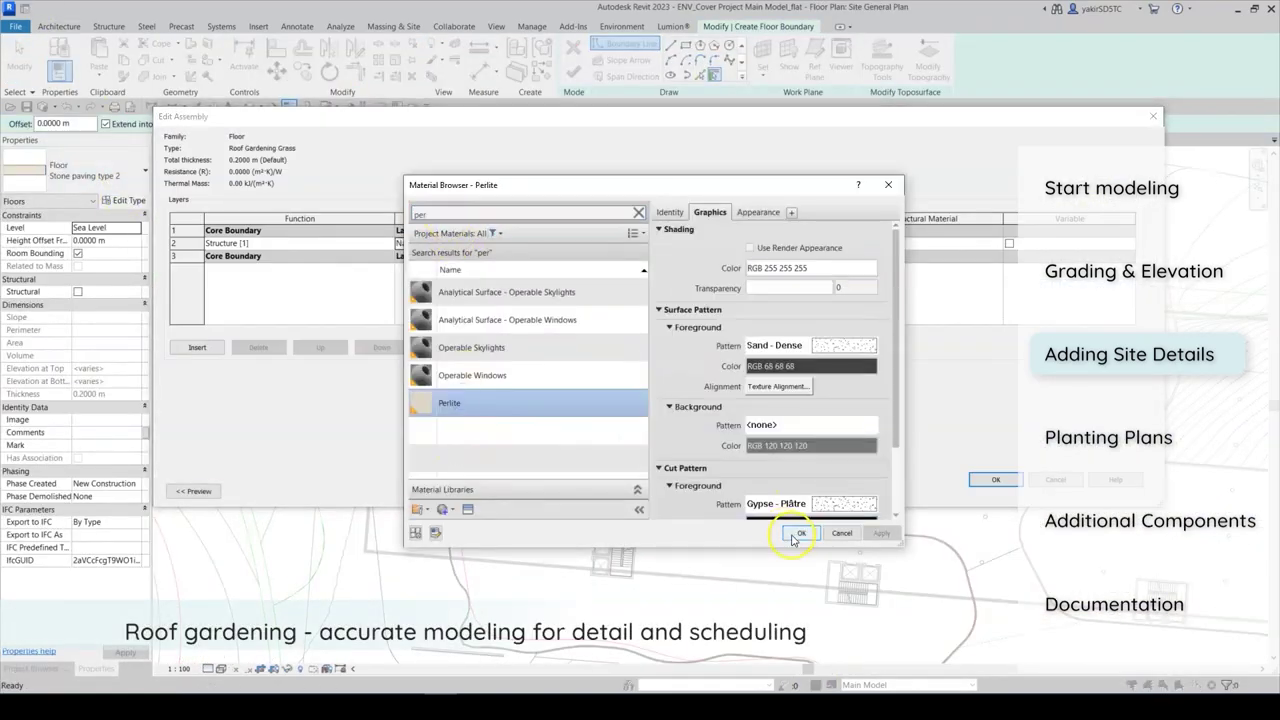
Assign Perlite to the growing layer and shape the Roof Gardening Grass floor onto the roof.
{"action": "left_click", "coordinate": [800, 534]}
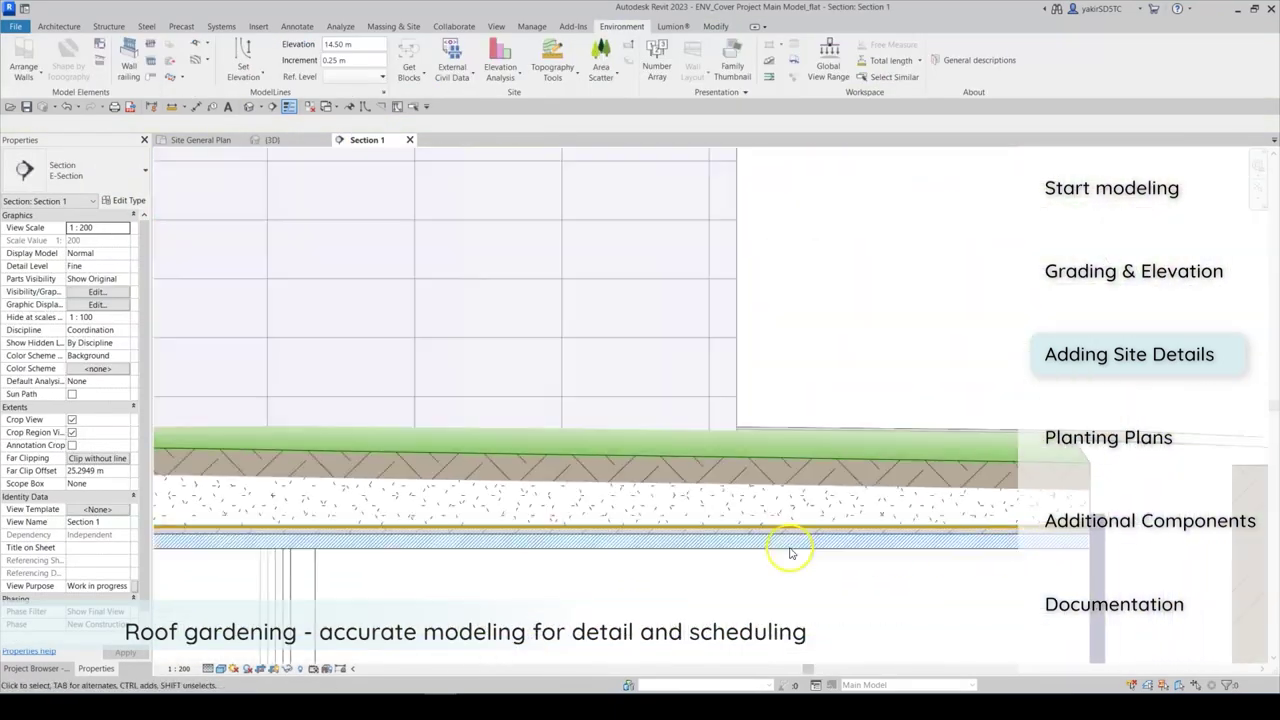
{"action": "scroll", "coordinate": [750, 510], "scroll_direction": "down", "scroll_amount": 2}
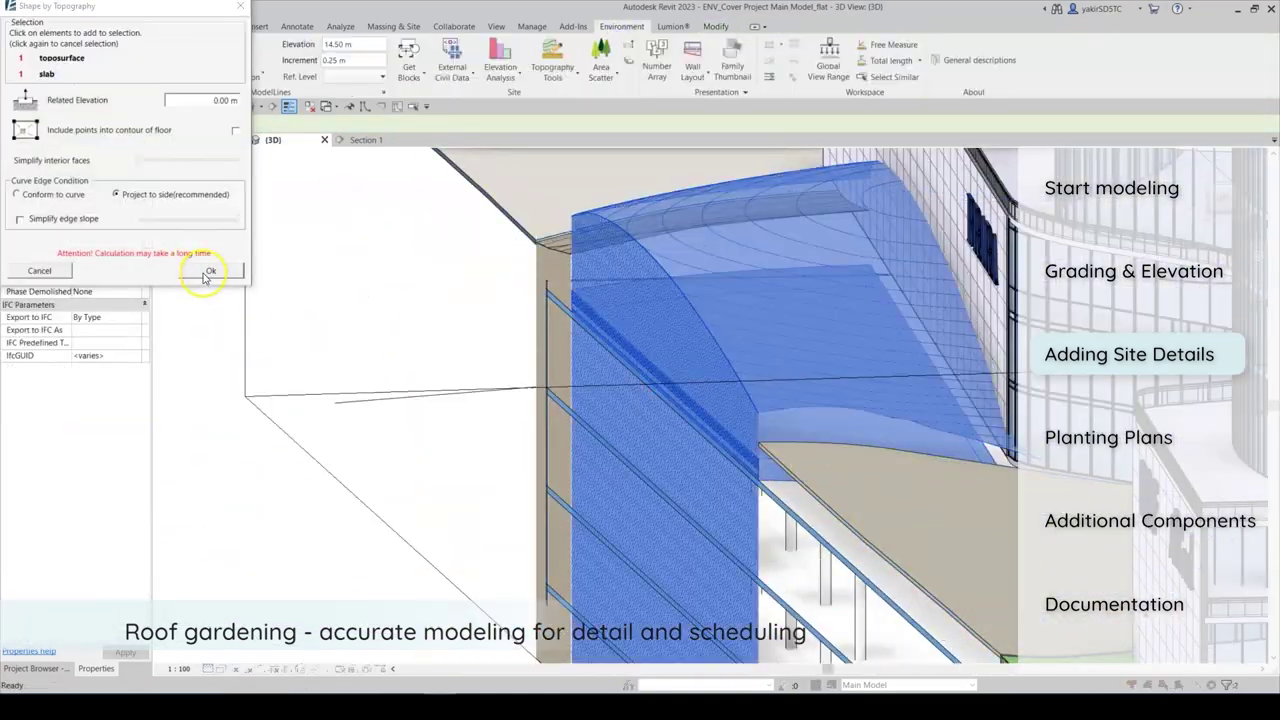
{"action": "left_click", "coordinate": [205, 276]}
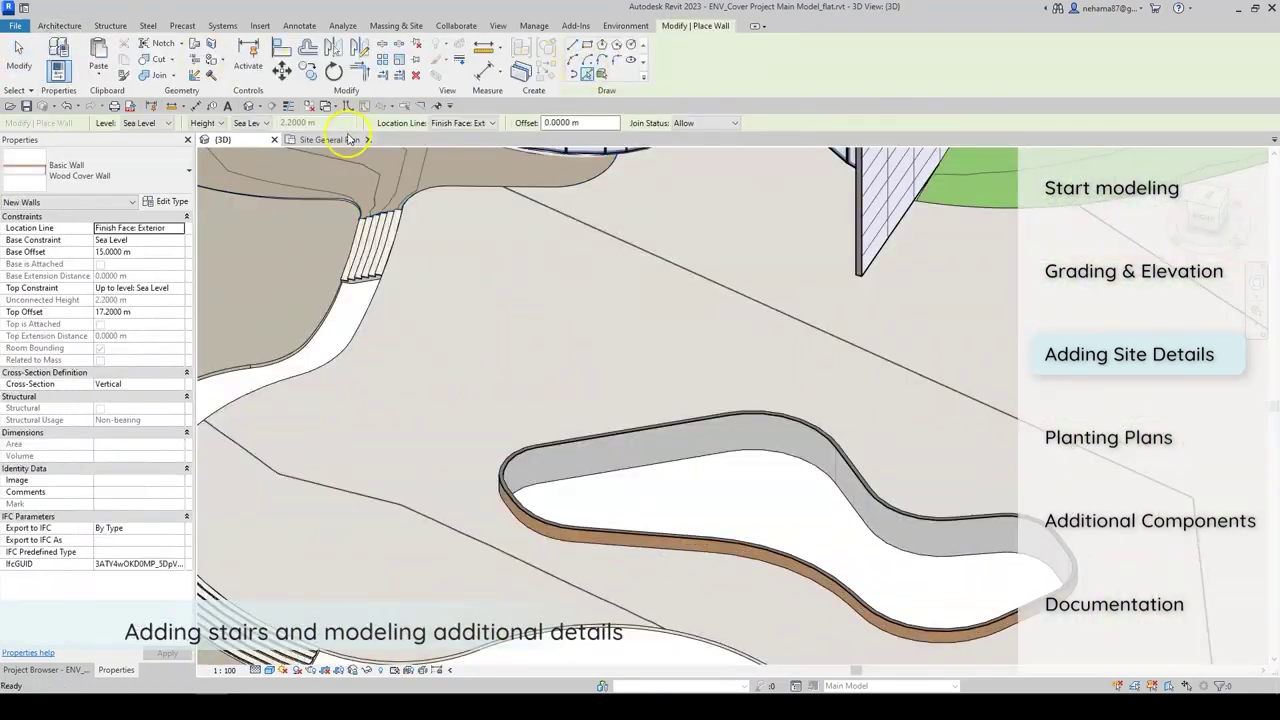
In the Site General Plan, paste the Water floor aligned to its original place in the pond.
{"action": "left_click", "coordinate": [345, 137]}
{"action": "left_click", "coordinate": [146, 251]}
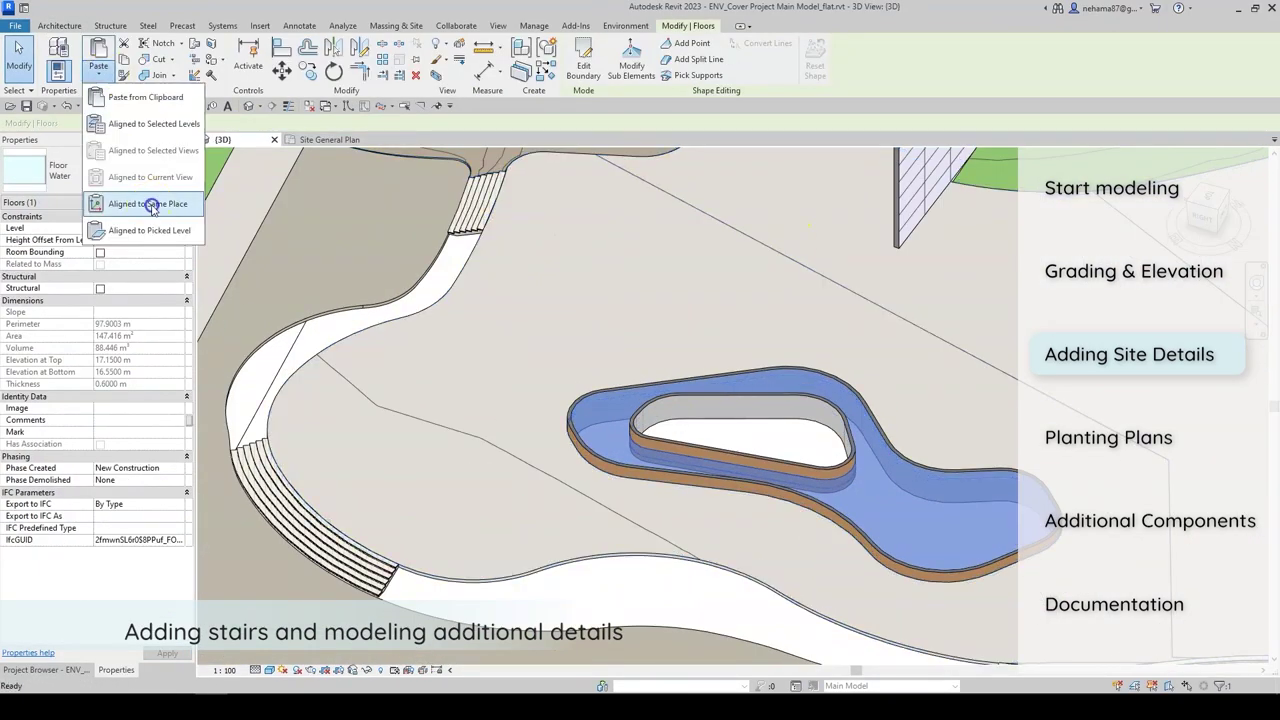
{"action": "left_click", "coordinate": [152, 207]}
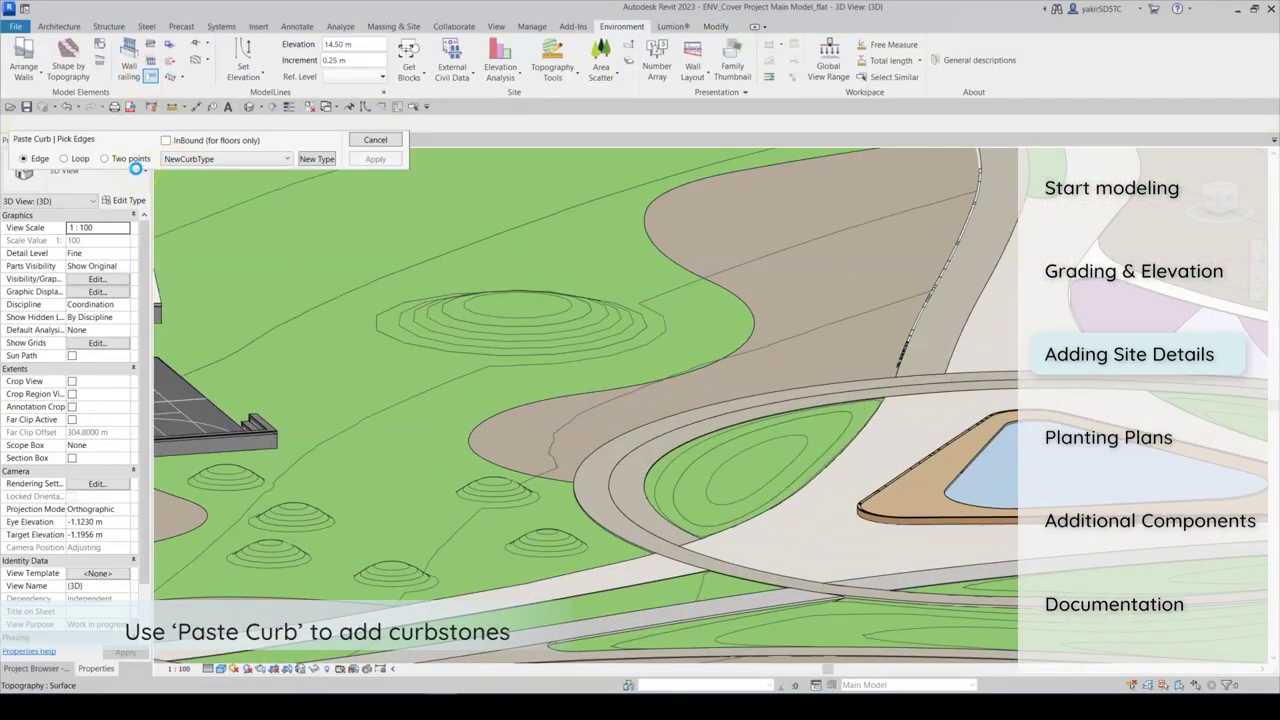
Place the curb along the road edge using the Two points option.
{"action": "left_click", "coordinate": [106, 159]}
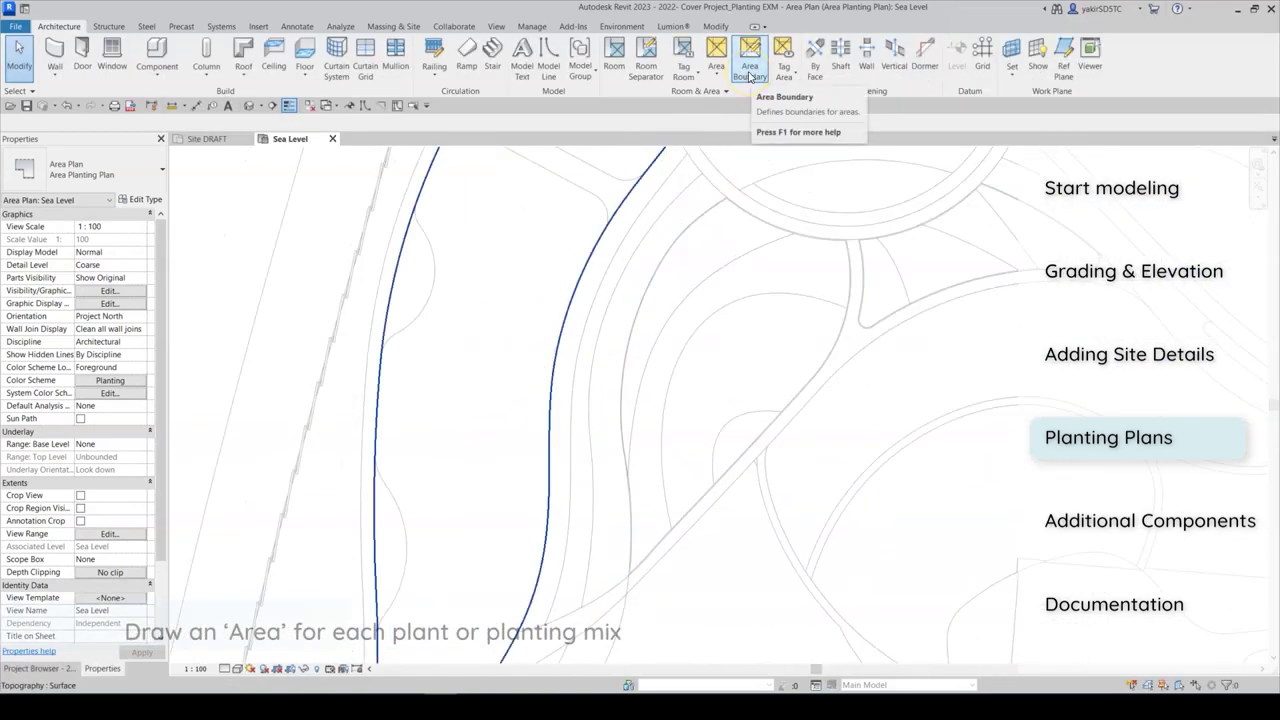
Draw an arc area boundary across the planting bed.
{"action": "left_click", "coordinate": [557, 385]}
{"action": "scroll", "coordinate": [523, 414], "scroll_direction": "up", "scroll_amount": 2}
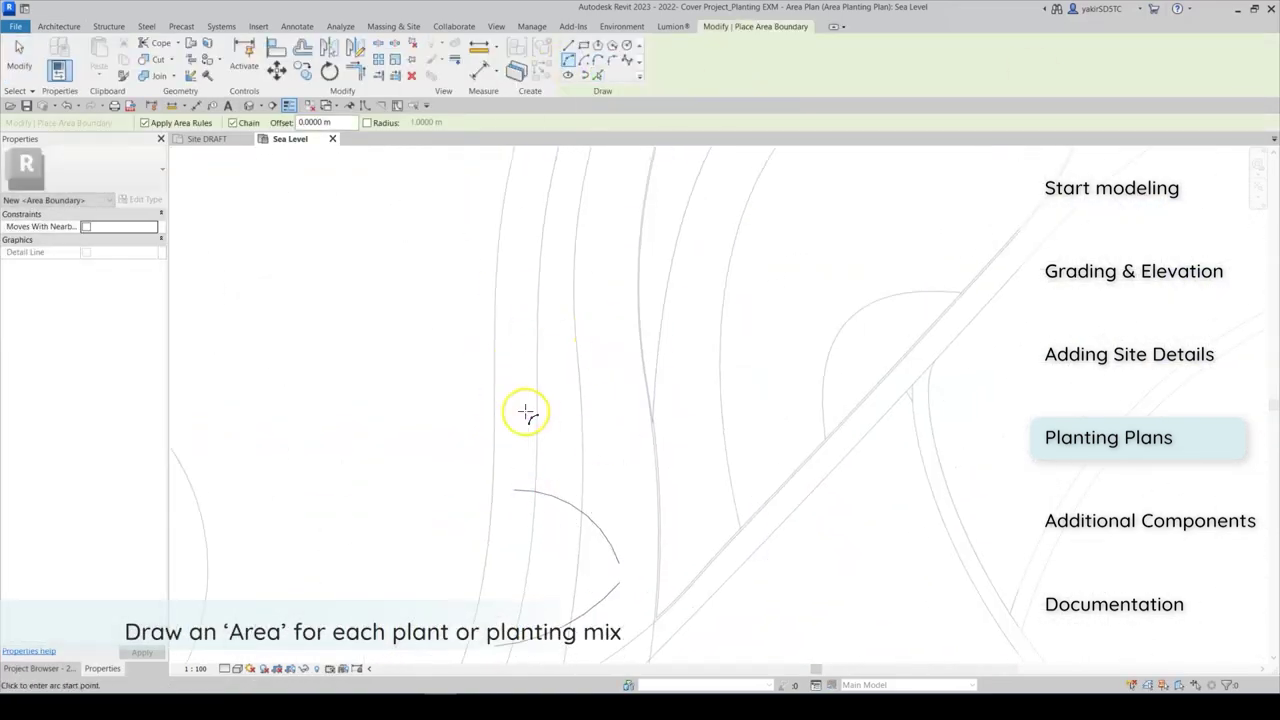
{"action": "left_click", "coordinate": [541, 460]}
{"action": "left_click", "coordinate": [583, 345]}
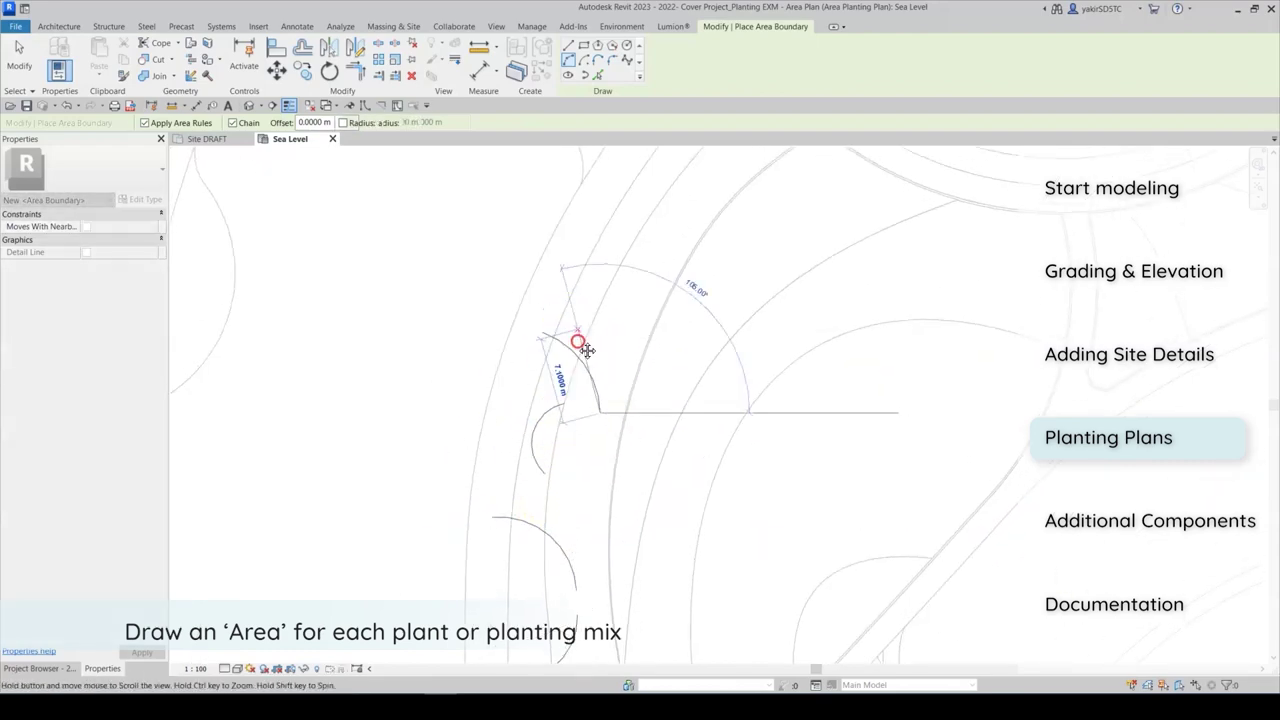
Trace further area boundaries from existing lines with an offset.
{"action": "left_click", "coordinate": [598, 75]}
{"action": "double_click", "coordinate": [278, 122]}
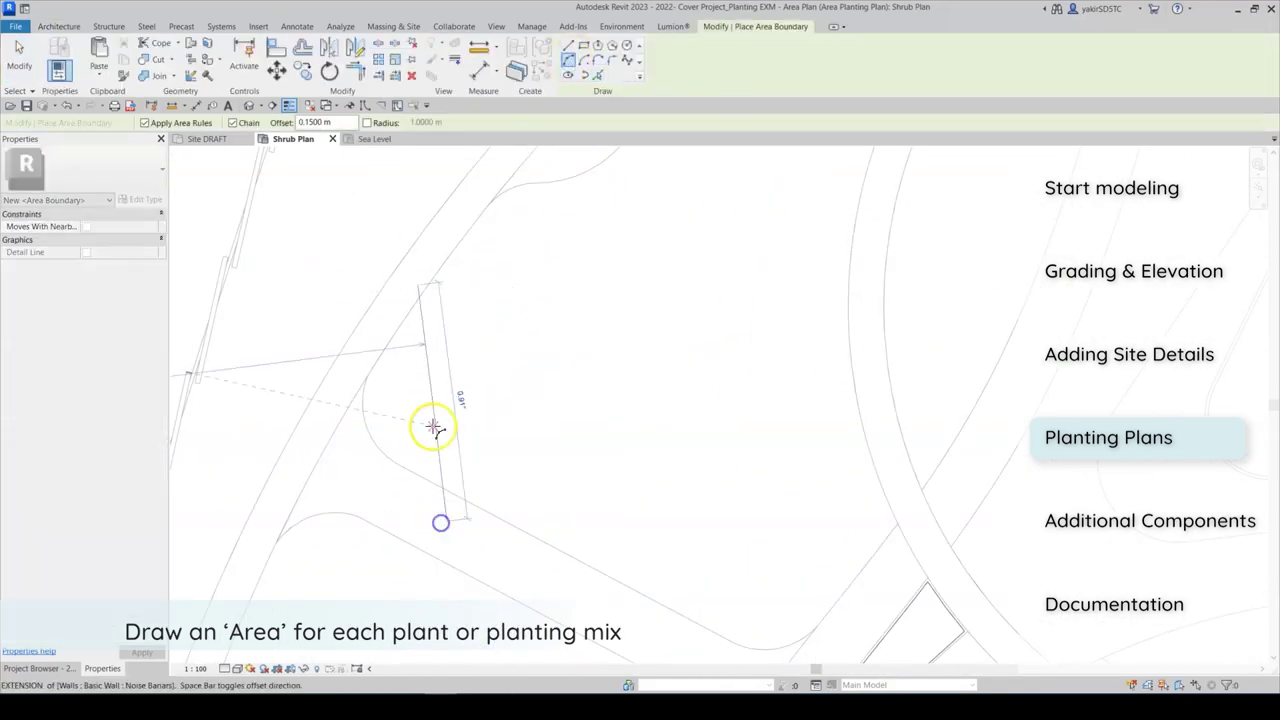
{"action": "scroll", "coordinate": [420, 381], "scroll_direction": "up", "scroll_amount": 3}
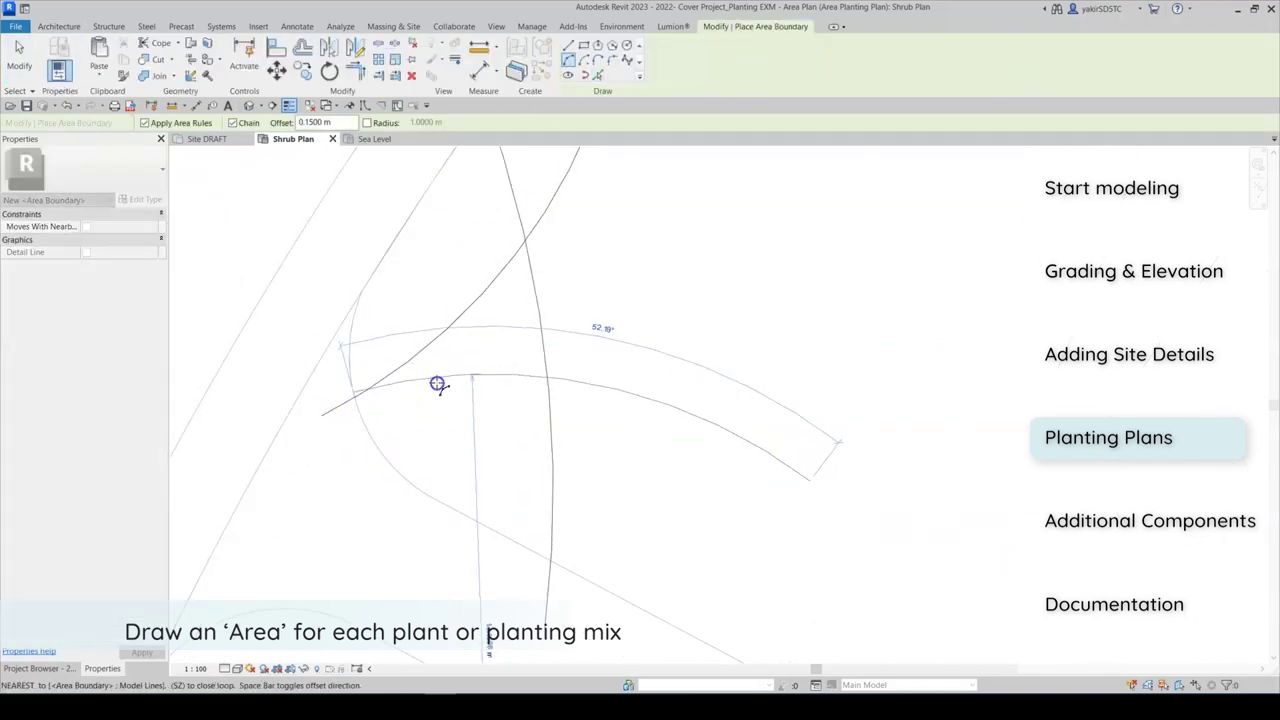
Trim the area boundary lines with TR so they join into closed wedge zones.
{"action": "key", "text": "t"}
{"action": "key", "text": "r"}
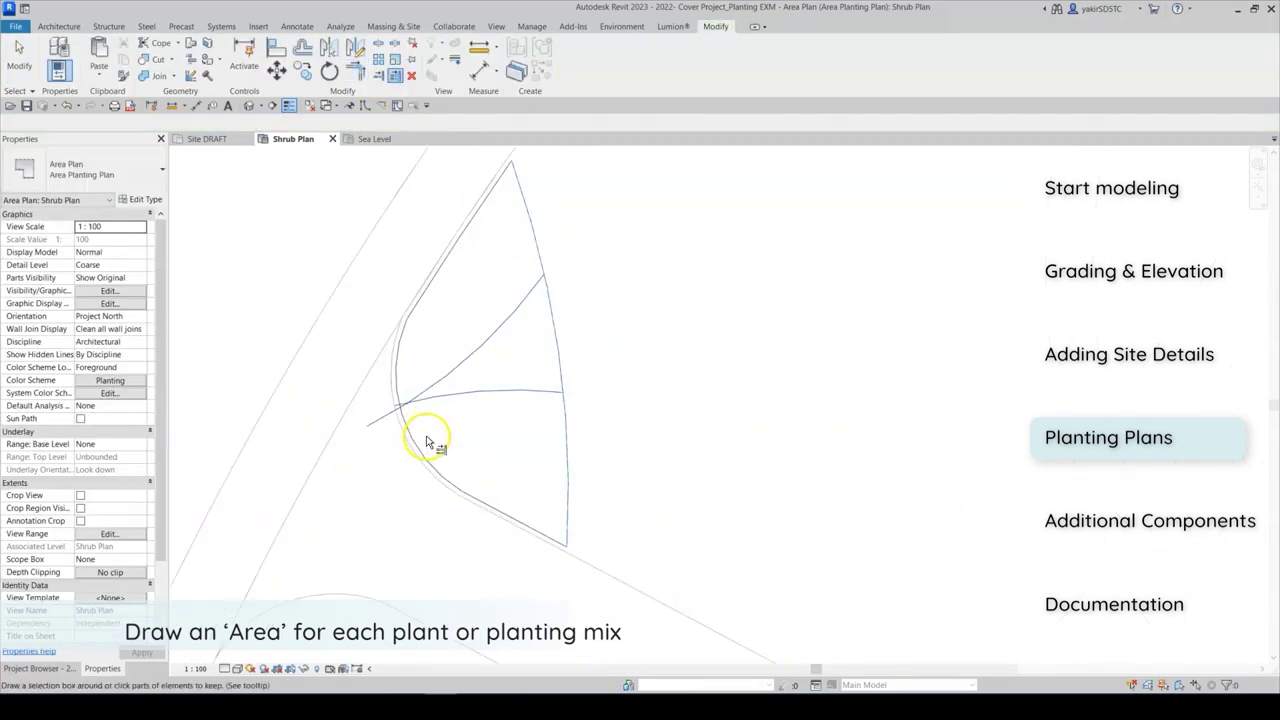
{"action": "scroll", "coordinate": [413, 420], "scroll_direction": "up", "scroll_amount": 2}
{"action": "key", "text": "Escape"}
{"action": "scroll", "coordinate": [589, 397], "scroll_direction": "down", "scroll_amount": 5}
{"action": "scroll", "coordinate": [589, 397], "scroll_direction": "down", "scroll_amount": 3}
Add 'Shrubs Mix 02' and 'Groundcover' entries to the planting area colour scheme.
{"action": "left_click", "coordinate": [59, 26]}
{"action": "left_click", "coordinate": [700, 138]}
{"action": "left_click", "coordinate": [642, 106]}
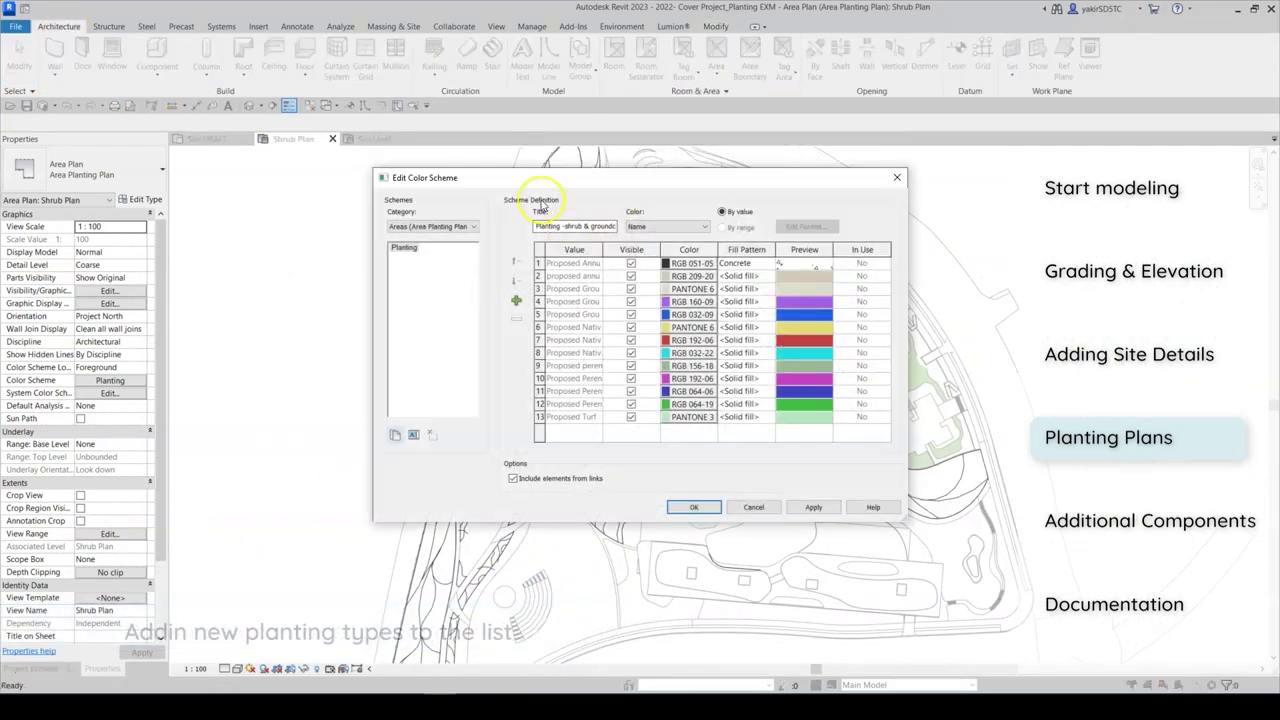
{"action": "left_click", "coordinate": [516, 300]}
{"action": "type", "text": "rubs Mix 02"}
{"action": "key", "text": "Return"}
{"action": "left_click", "coordinate": [507, 275]}
{"action": "type", "text": "Groundcover Mix"}
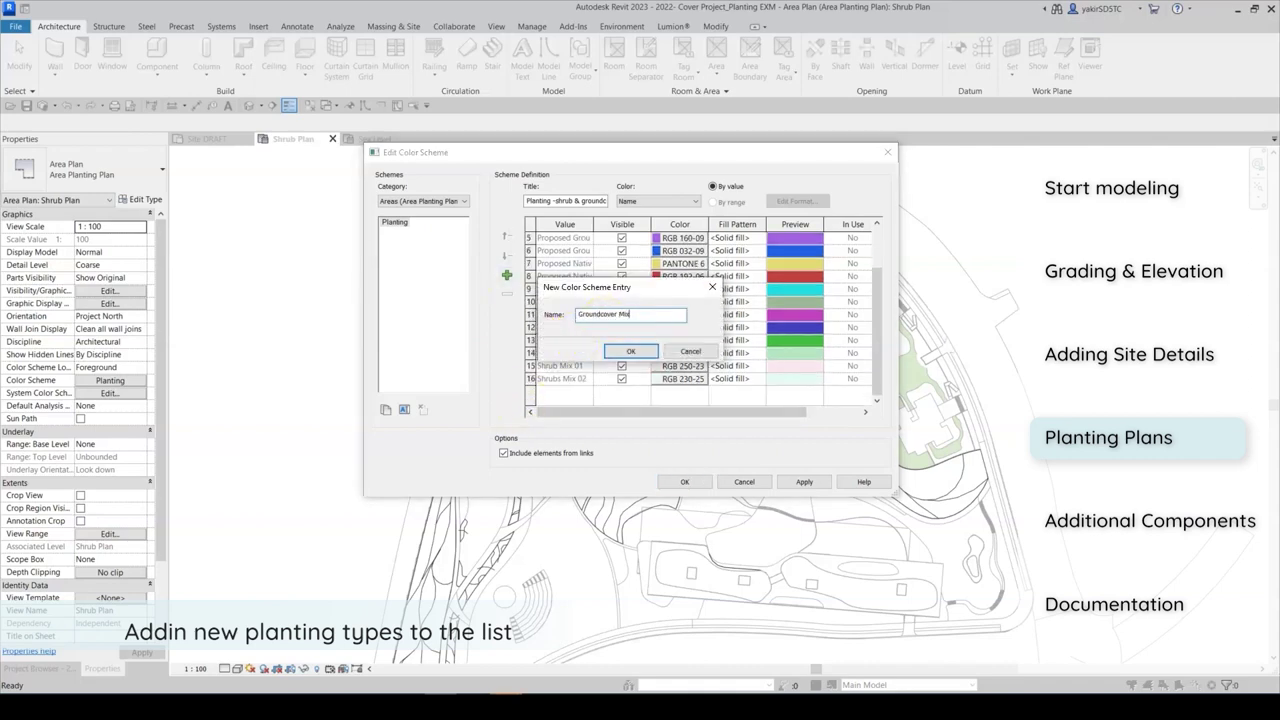
{"action": "key", "text": "Return"}
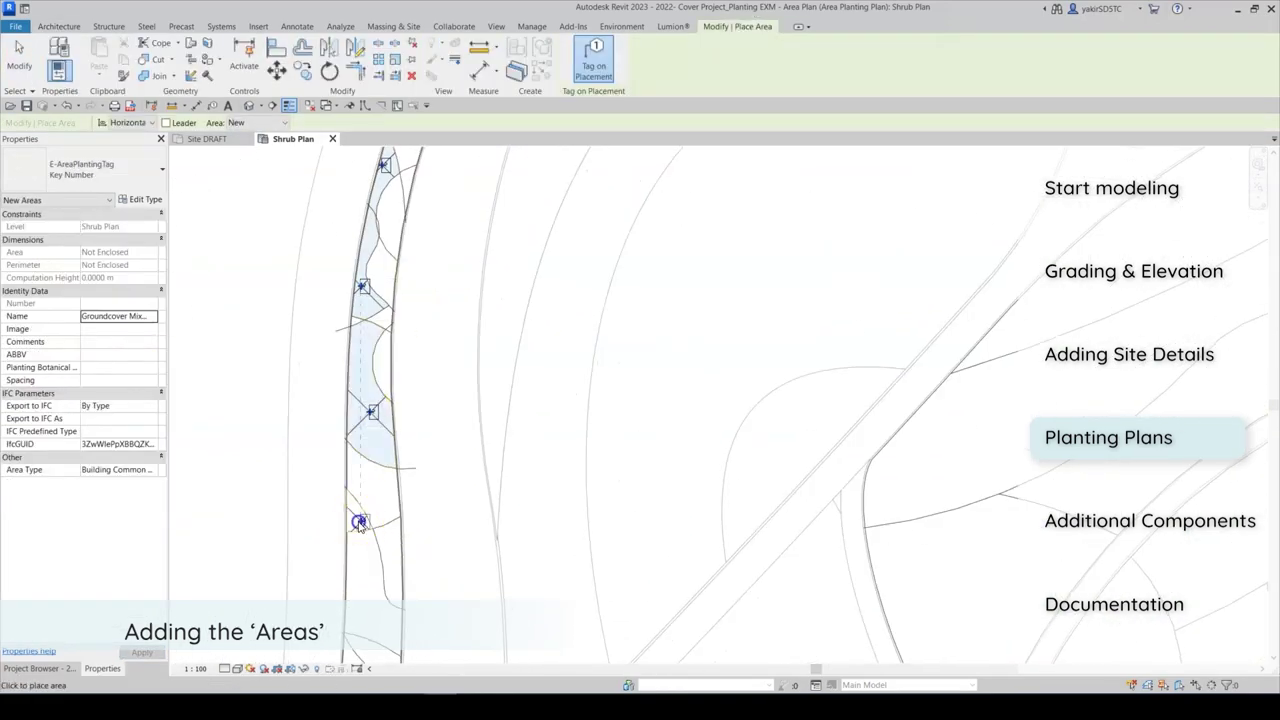
Place planting areas in the bed zones, switching the area name to native grass and perennial types.
{"action": "left_click", "coordinate": [380, 448]}
{"action": "left_click", "coordinate": [345, 478]}
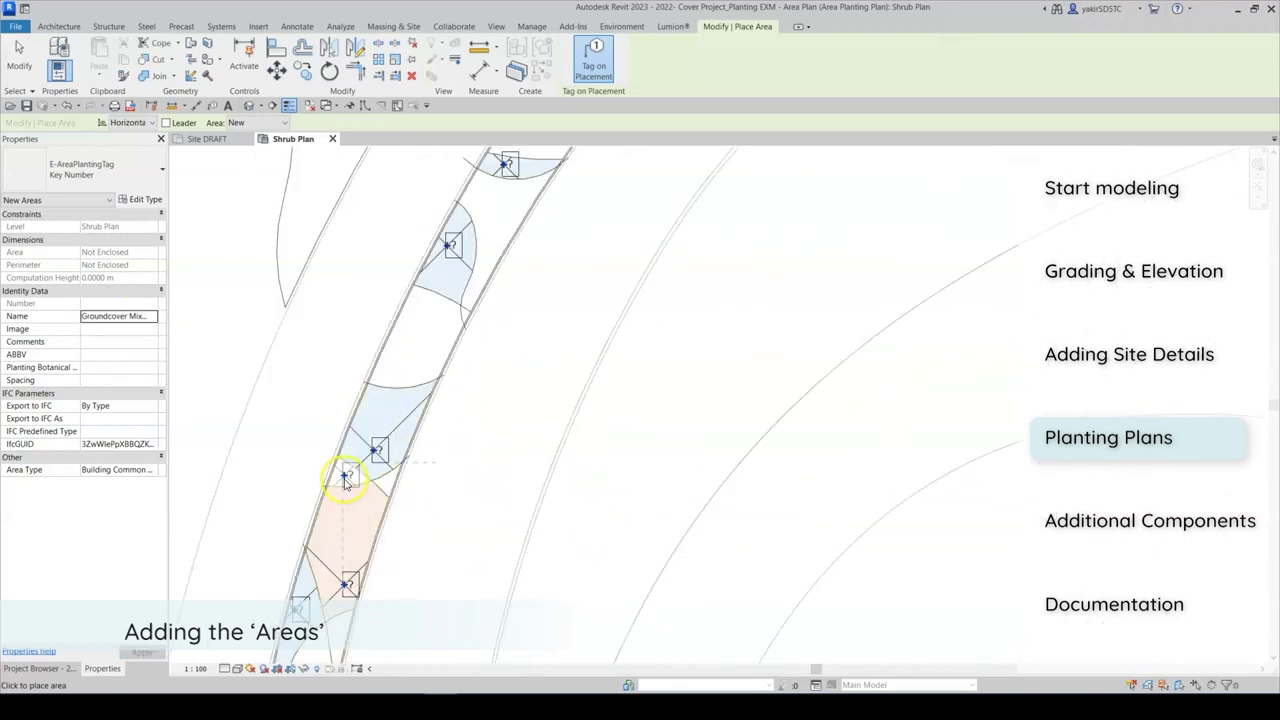
{"action": "left_click", "coordinate": [130, 350]}
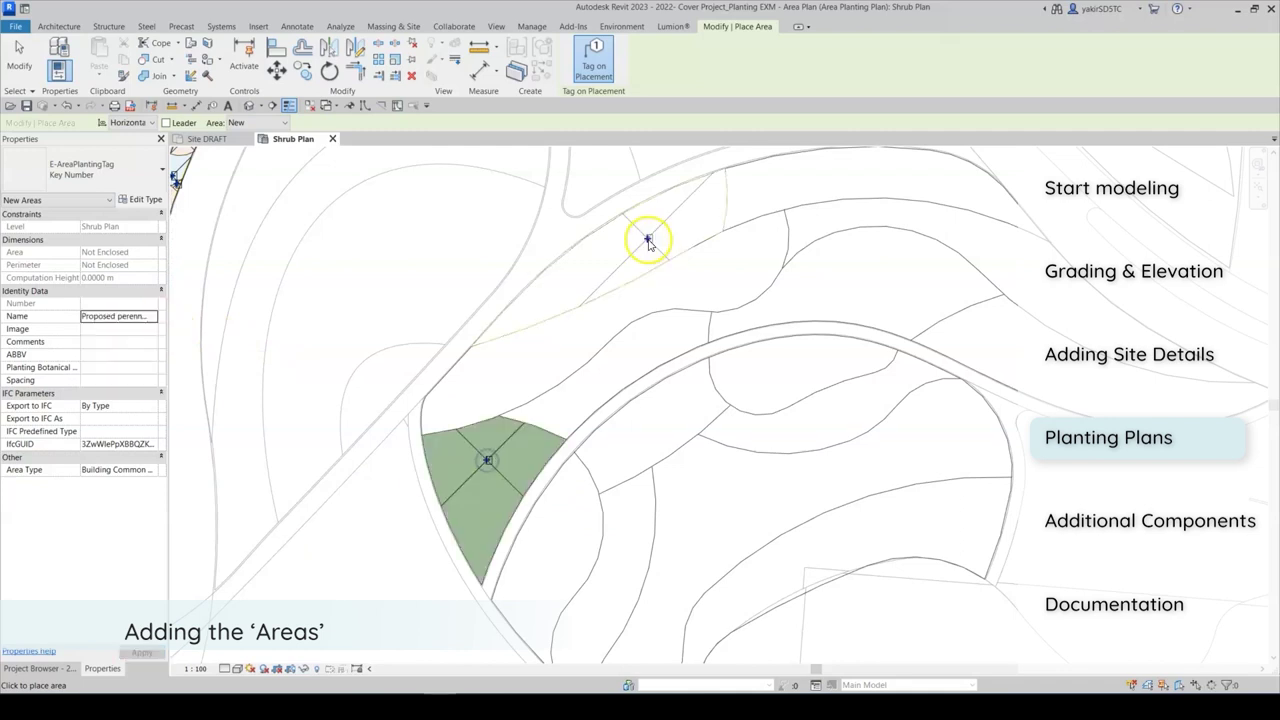
{"action": "left_click", "coordinate": [145, 371]}
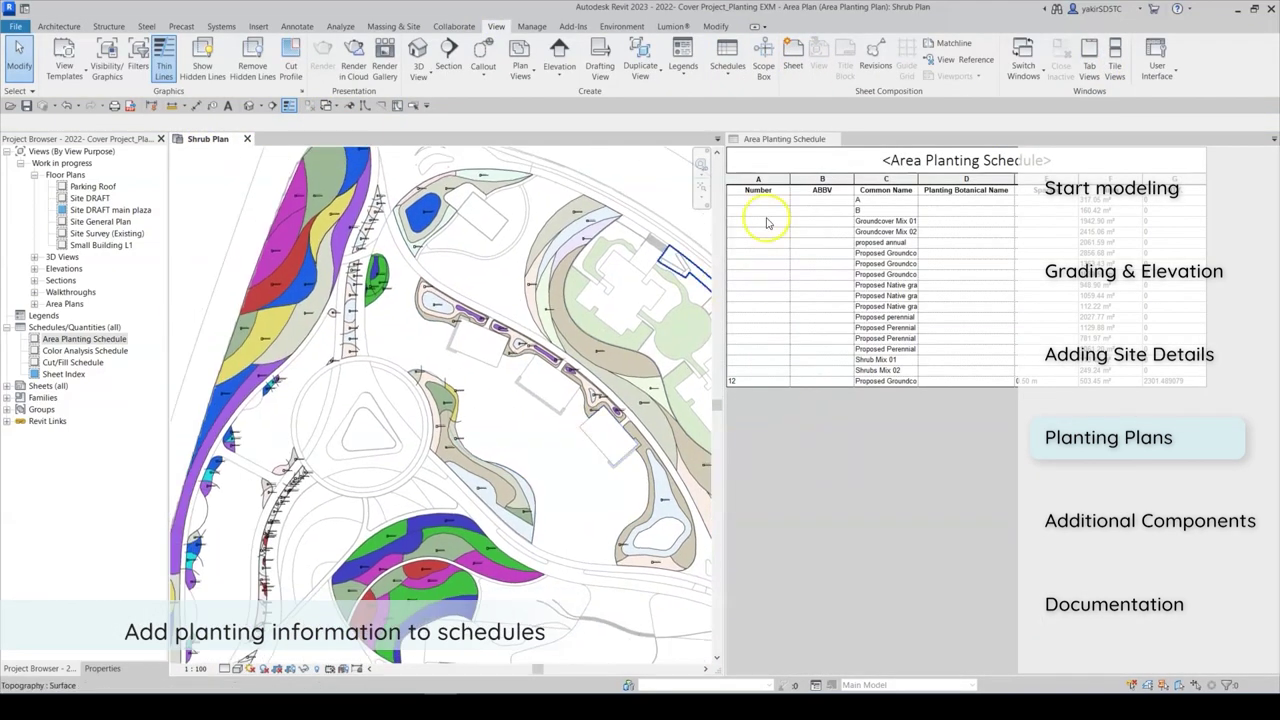
Enter the values GM2, 5 and P in the groundcover and annual rows of the planting schedule.
{"action": "left_click", "coordinate": [770, 221]}
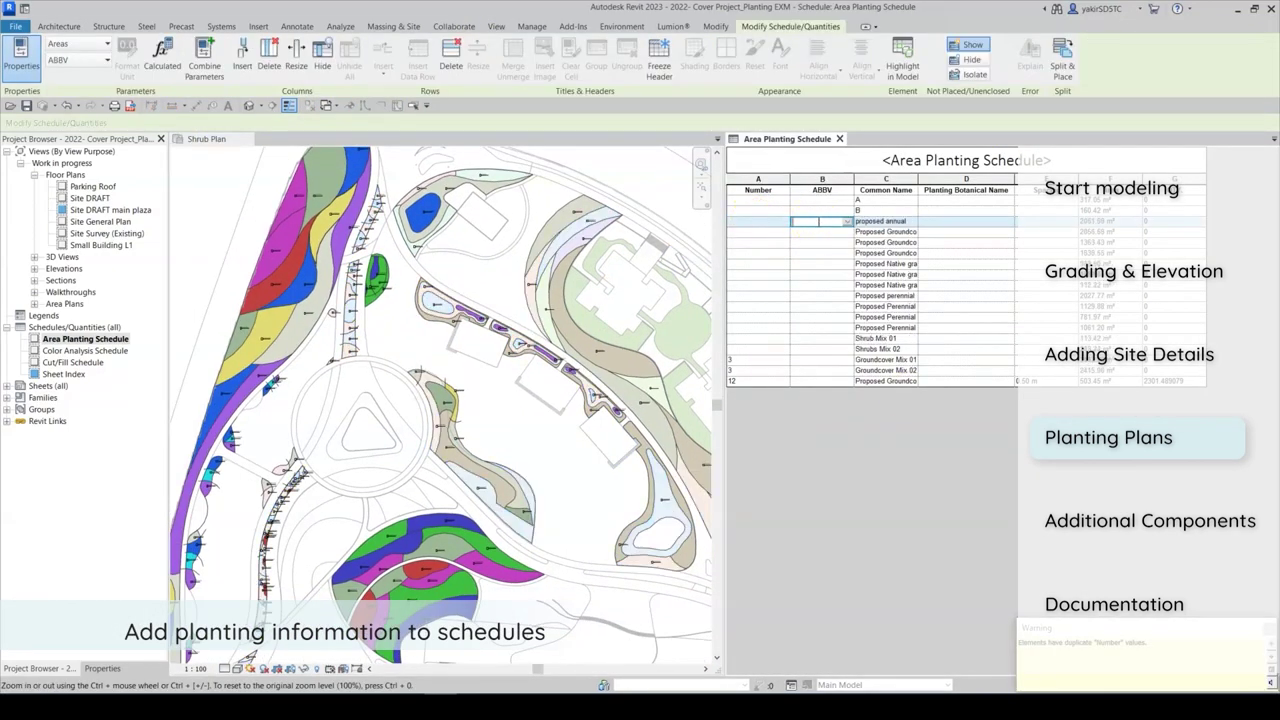
{"action": "type", "text": "GM2"}
{"action": "left_click", "coordinate": [806, 360]}
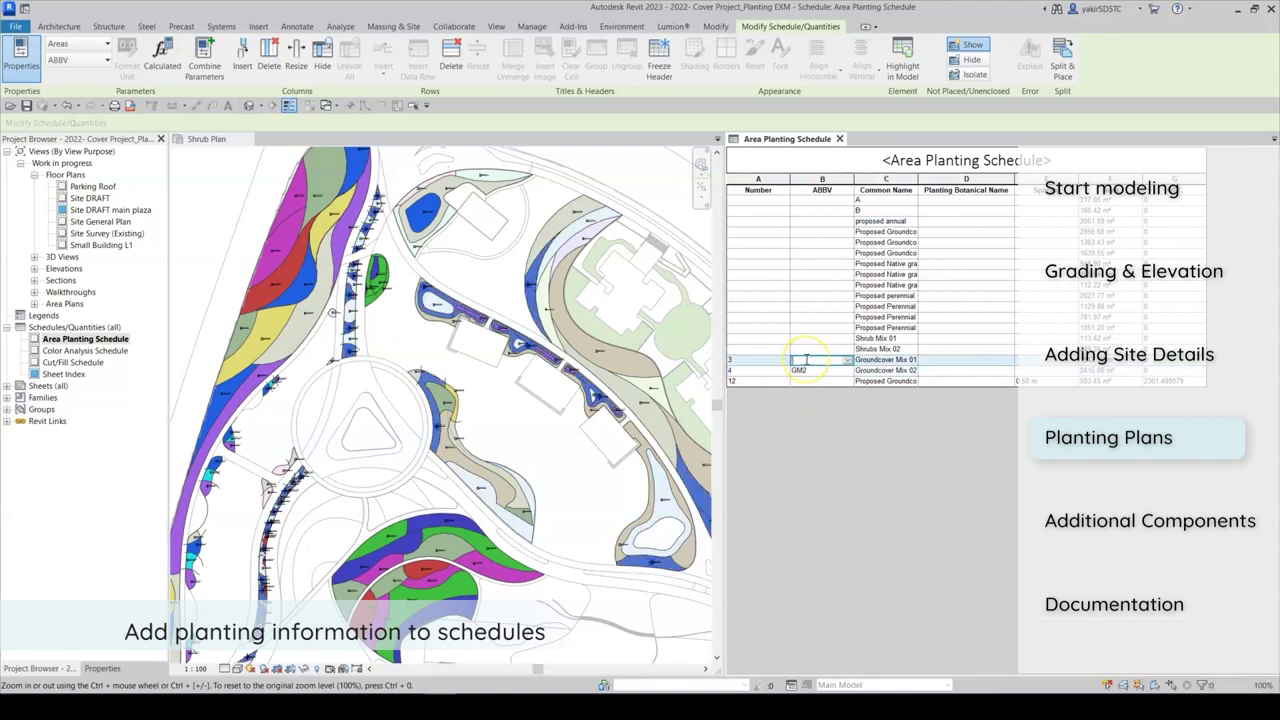
{"action": "type", "text": "GM15"}
{"action": "key", "text": "Tab"}
{"action": "type", "text": "P"}
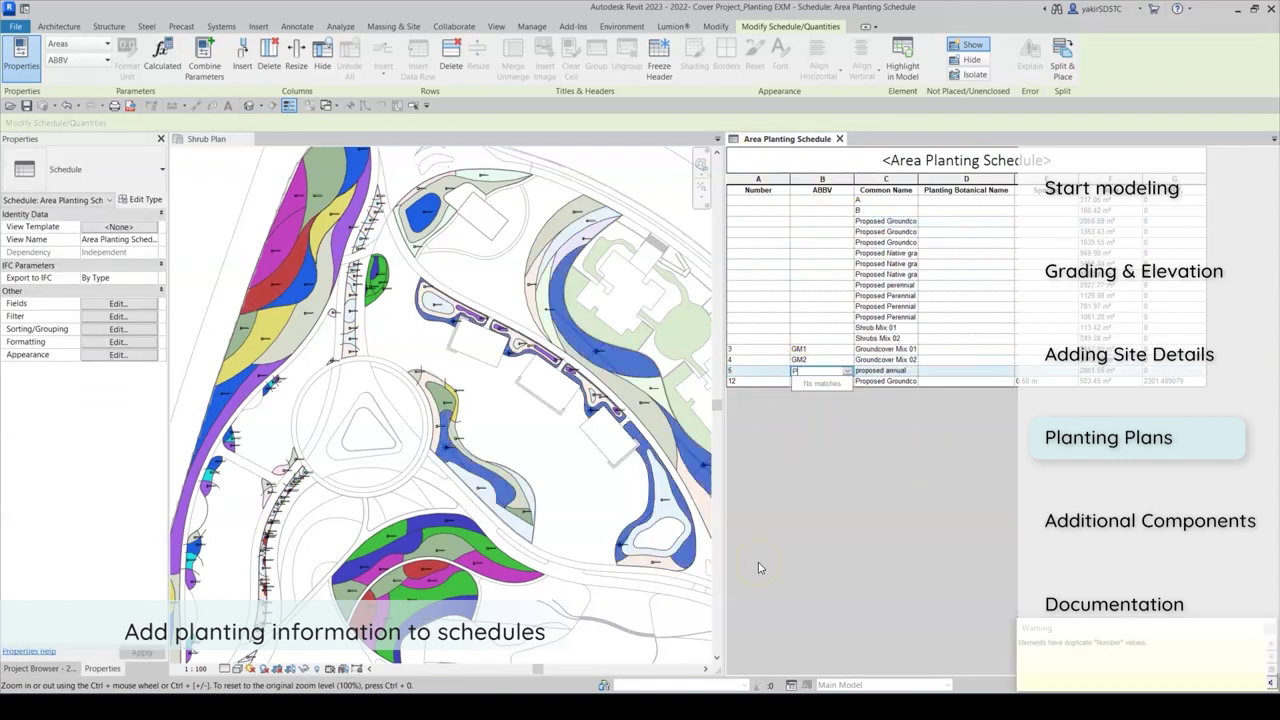
{"action": "scroll", "coordinate": [440, 420], "scroll_direction": "up", "scroll_amount": 5}
{"action": "scroll", "coordinate": [430, 440], "scroll_direction": "up", "scroll_amount": 2}
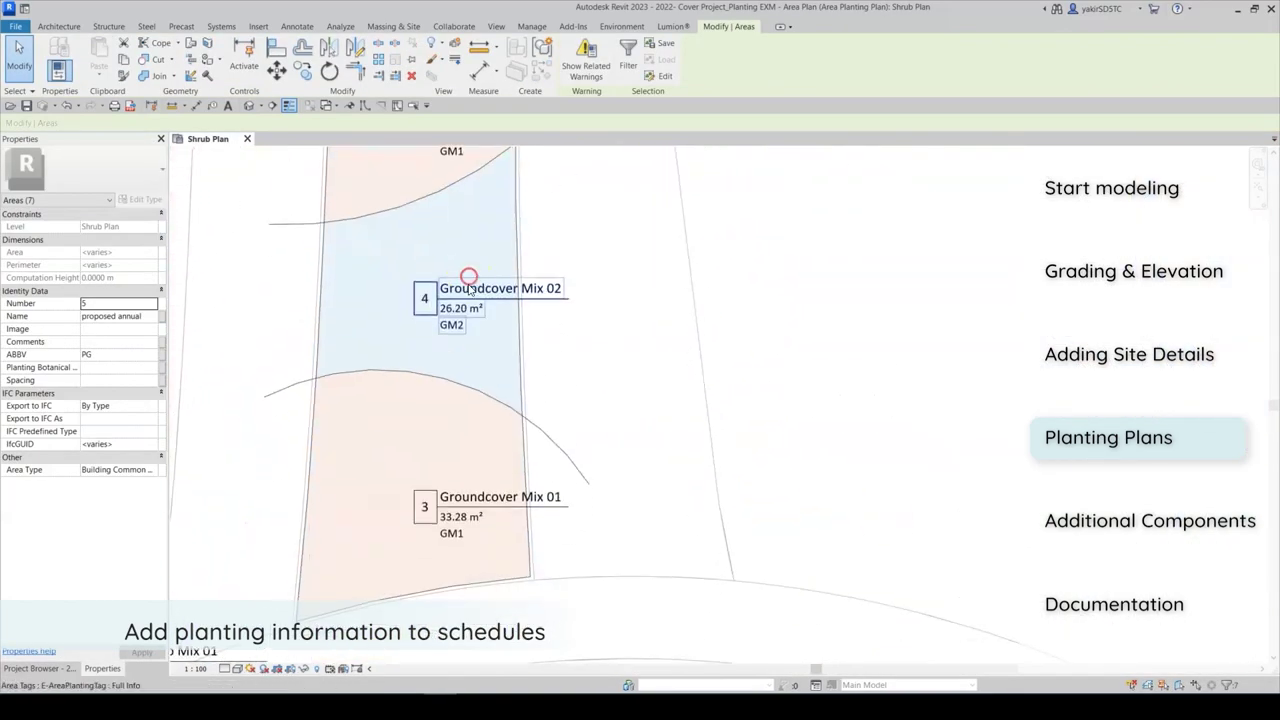
{"action": "scroll", "coordinate": [424, 372], "scroll_direction": "up", "scroll_amount": 2}
{"action": "scroll", "coordinate": [424, 374], "scroll_direction": "down", "scroll_amount": 3}
{"action": "scroll", "coordinate": [410, 372], "scroll_direction": "down", "scroll_amount": 2}
Reopen the Area Planting Schedule tiled beside the Shrub Plan and edit the next row's Spacing.
{"action": "left_click", "coordinate": [35, 668]}
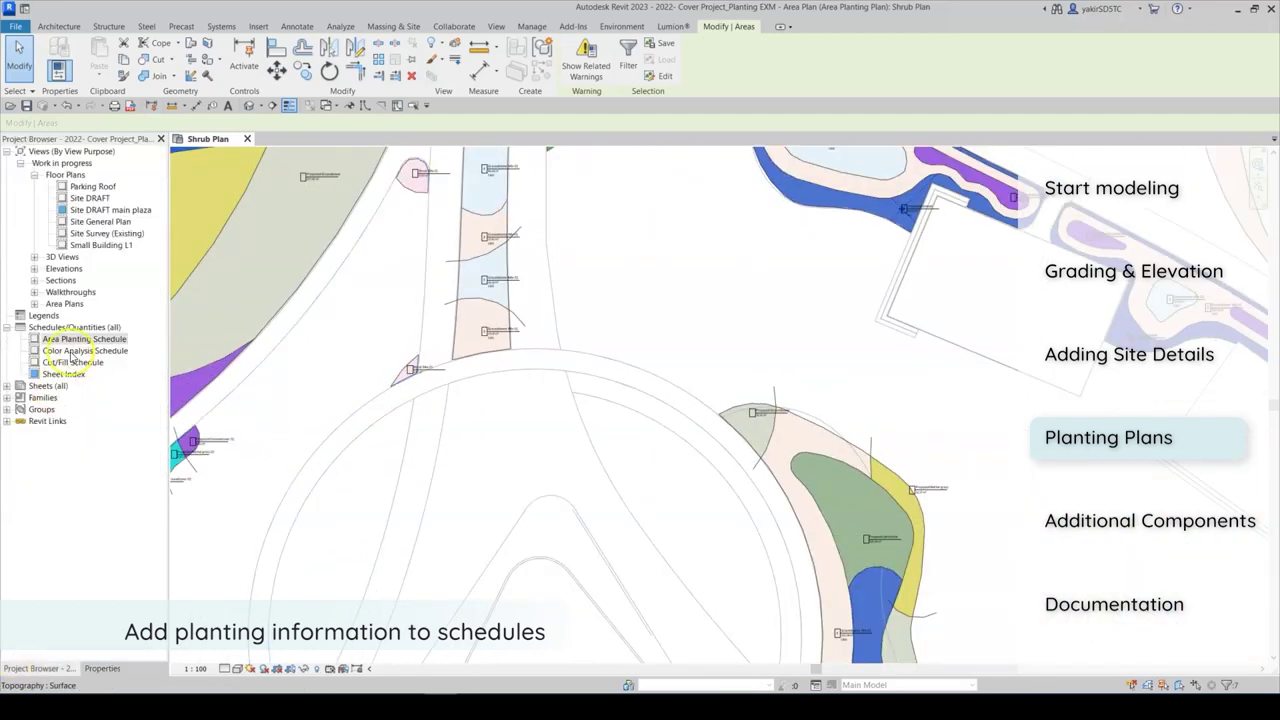
{"action": "double_click", "coordinate": [57, 340]}
{"action": "left_click", "coordinate": [1133, 65]}
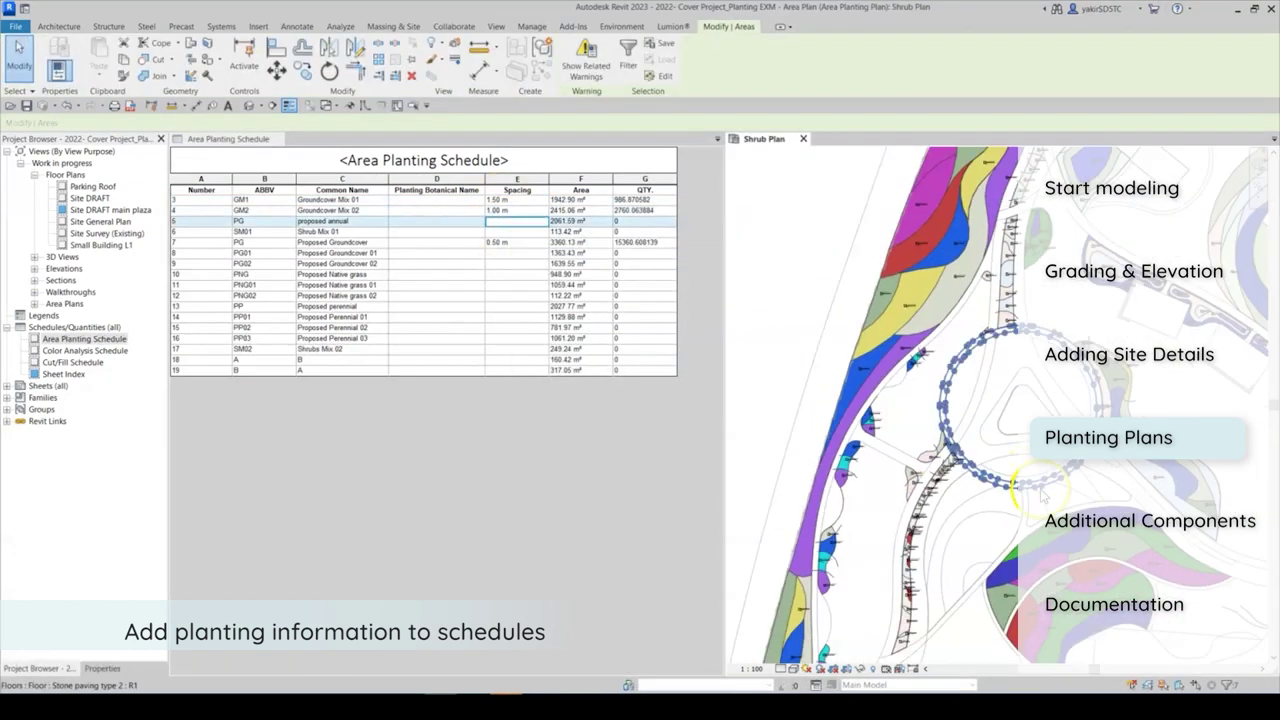
{"action": "left_click", "coordinate": [500, 254]}
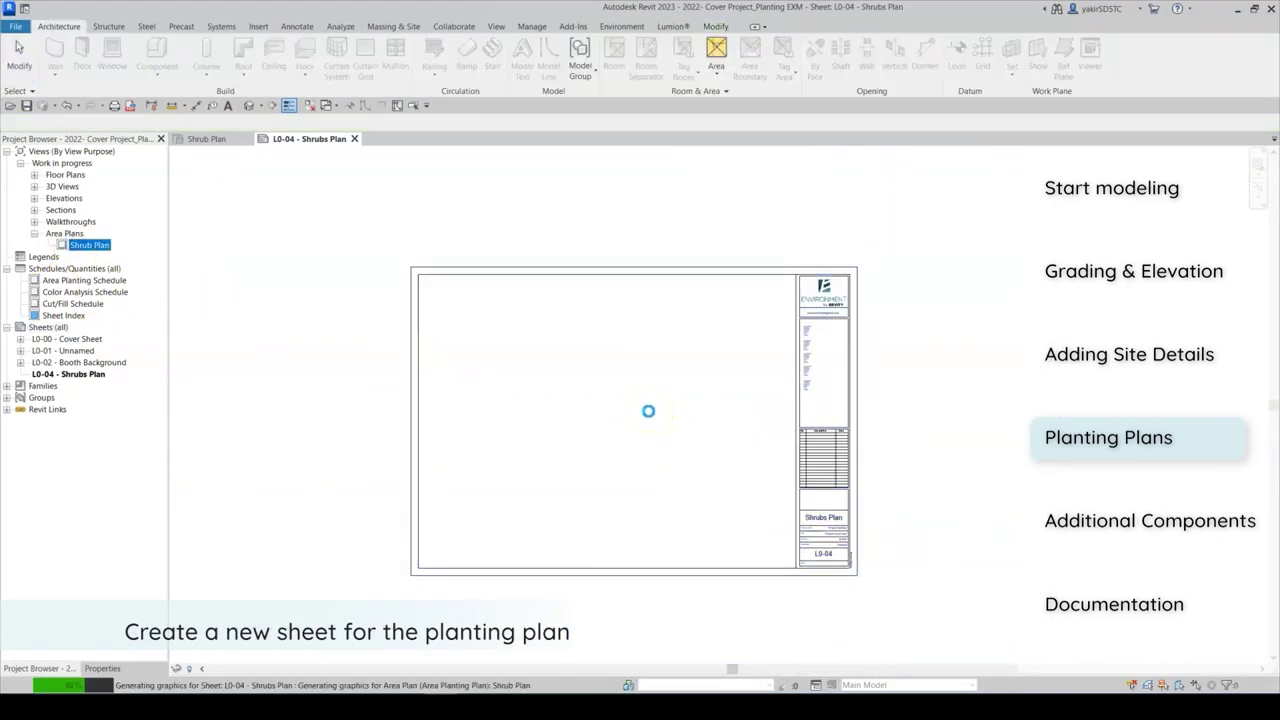
Place the Shrub Plan viewport on sheet L0-04.
{"action": "left_click", "coordinate": [818, 323]}
{"action": "left_click", "coordinate": [107, 669]}
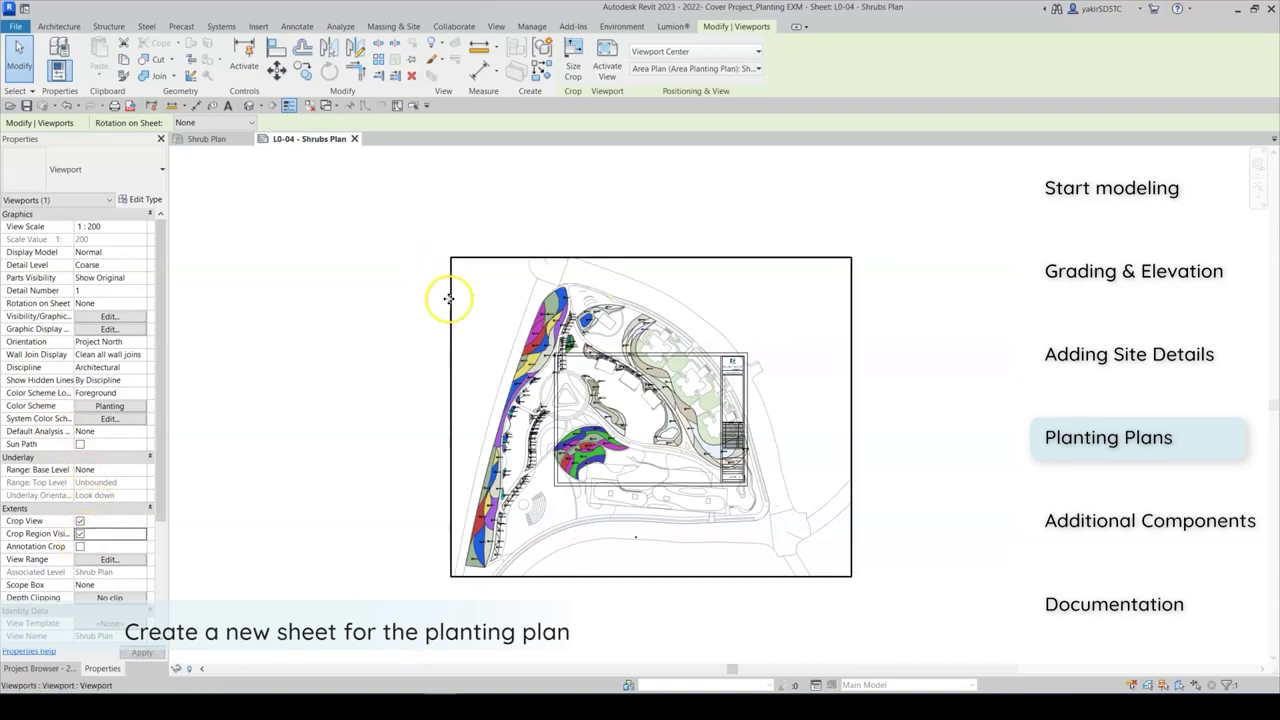
{"action": "left_click", "coordinate": [357, 351]}
{"action": "left_click", "coordinate": [45, 163]}
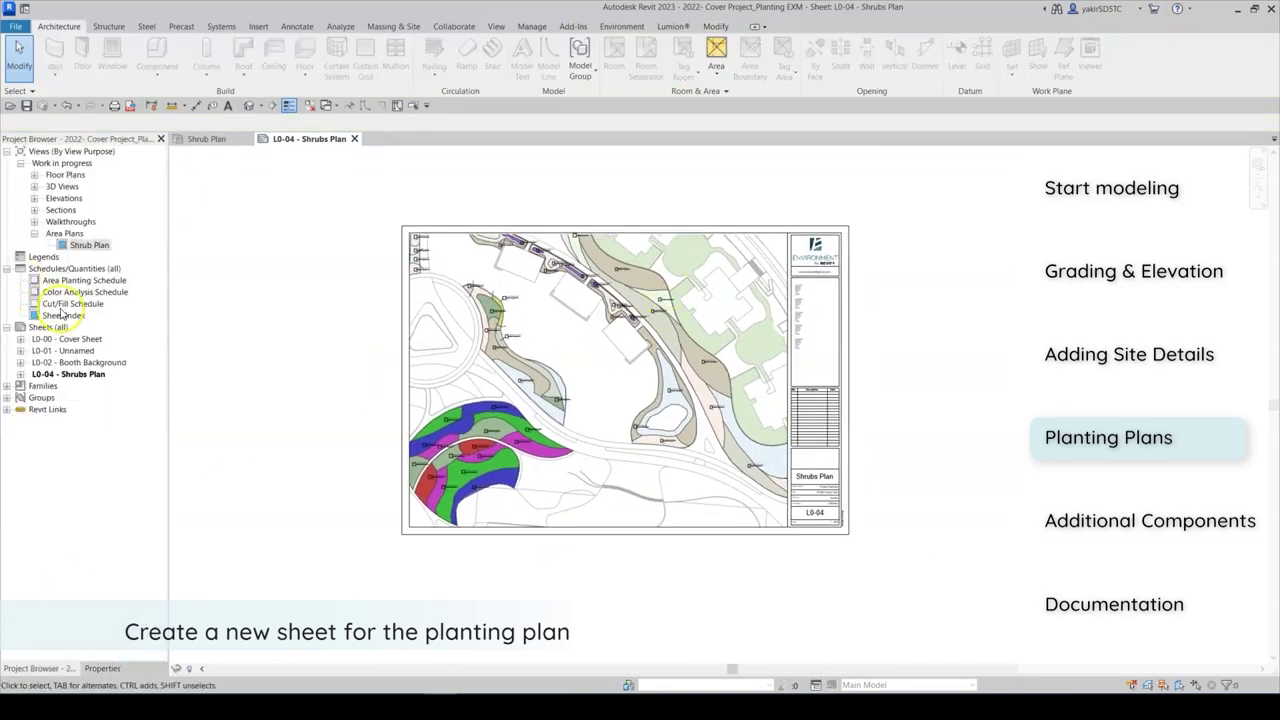
Add the Area Planting Schedule to the L0-04 sheet.
{"action": "left_click", "coordinate": [748, 280]}
{"action": "scroll", "coordinate": [748, 280], "scroll_direction": "up", "scroll_amount": 2}
{"action": "scroll", "coordinate": [800, 300], "scroll_direction": "down", "scroll_amount": 2}
{"action": "scroll", "coordinate": [950, 450], "scroll_direction": "up", "scroll_amount": 4}
{"action": "scroll", "coordinate": [975, 568], "scroll_direction": "down", "scroll_amount": 1}
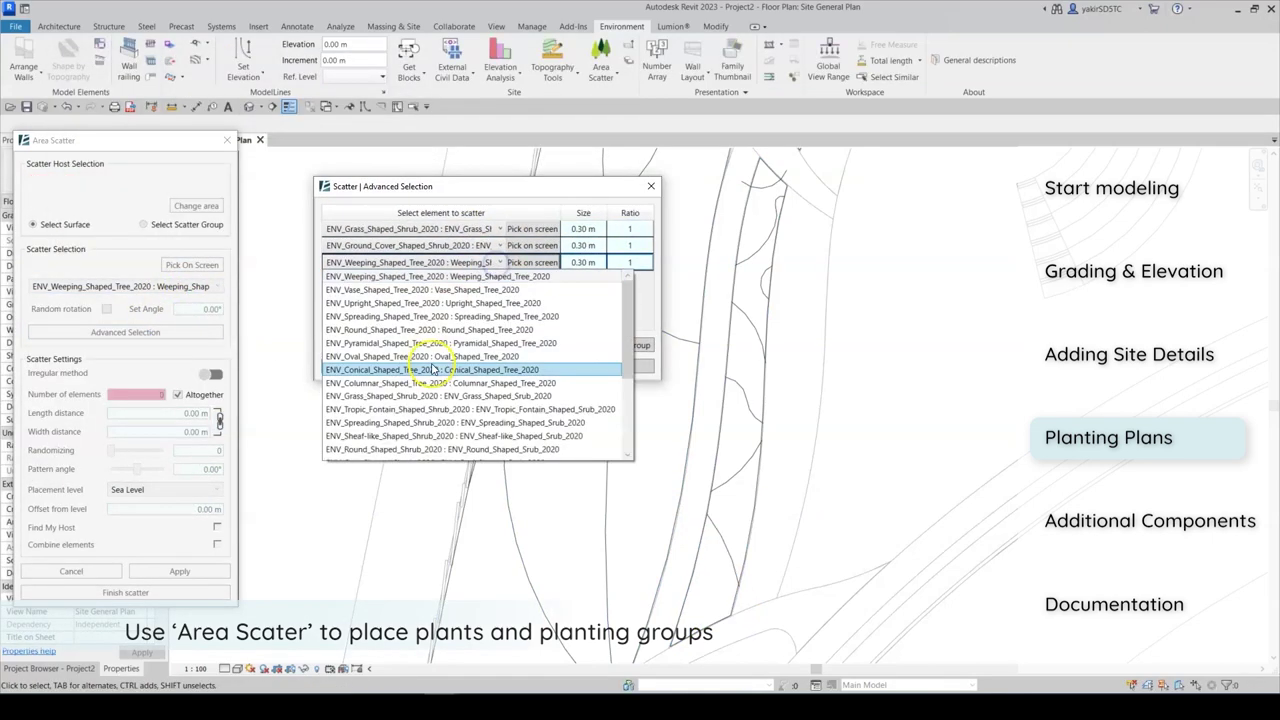
Area-scatter a mix of shrubs, including the tropic fountain shrub, across the chosen planting surface.
{"action": "left_click", "coordinate": [433, 369]}
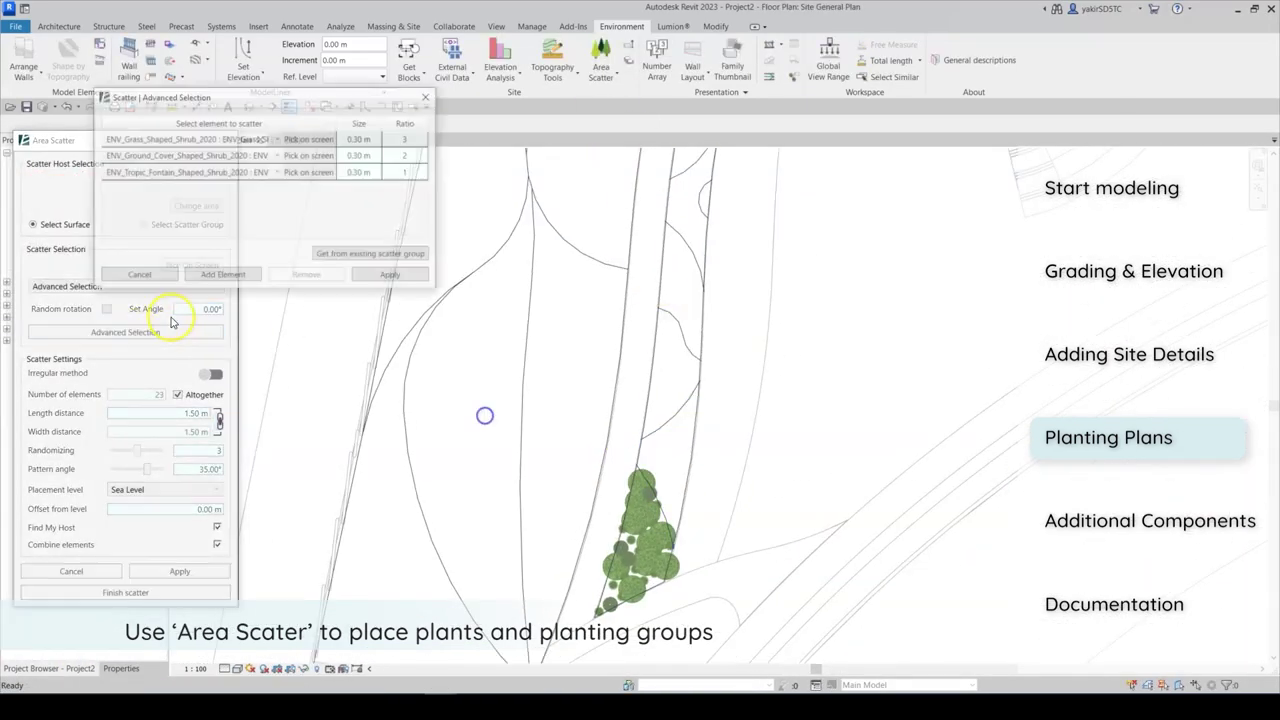
{"action": "scroll", "coordinate": [576, 290], "scroll_direction": "up", "scroll_amount": 3}
{"action": "left_click", "coordinate": [530, 299]}
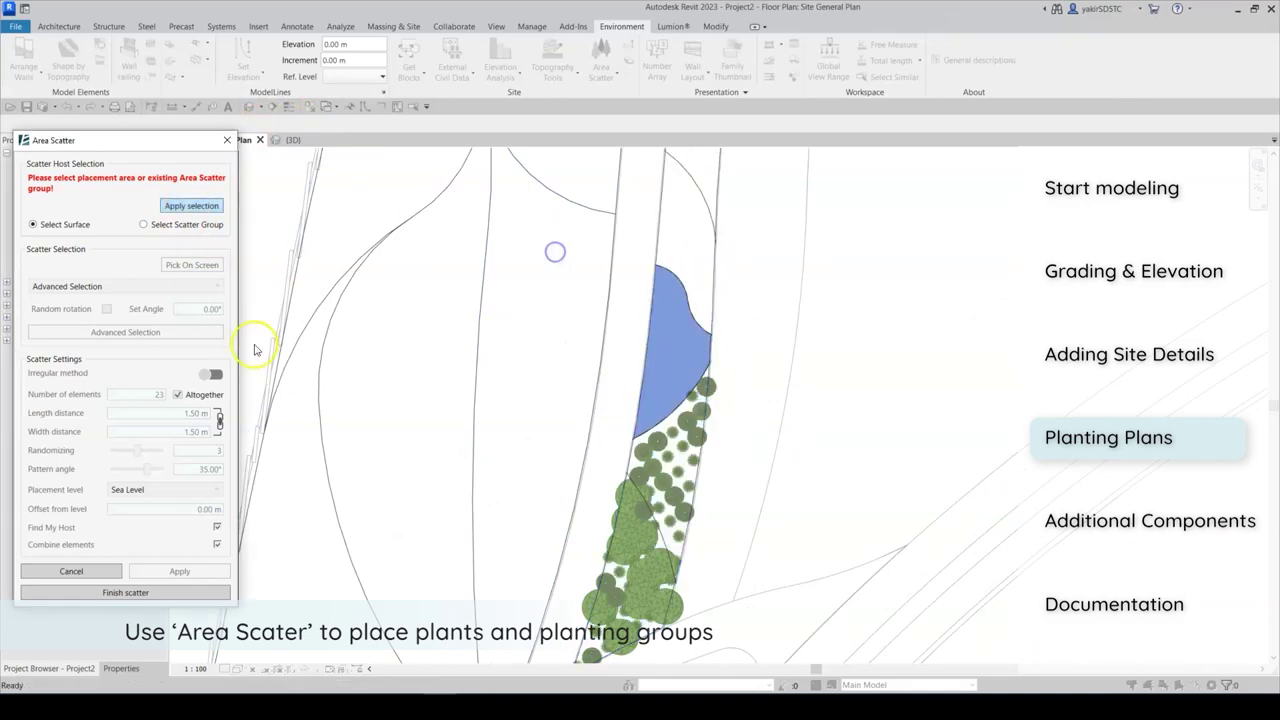
{"action": "left_click", "coordinate": [189, 207]}
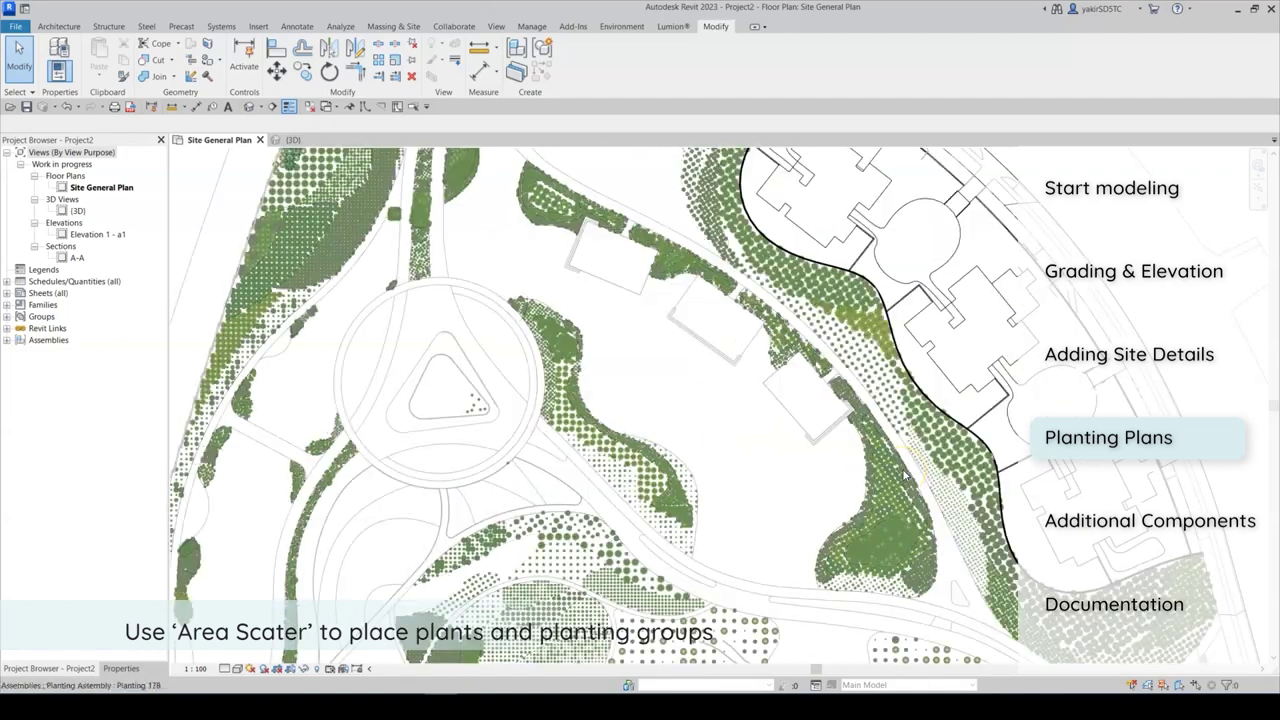
Duplicate the Shurbs Planting plan view and rename the copy 'Trees Planting plan'.
{"action": "right_click", "coordinate": [110, 188]}
{"action": "left_click", "coordinate": [163, 280]}
{"action": "right_click", "coordinate": [100, 199]}
{"action": "left_click", "coordinate": [152, 369]}
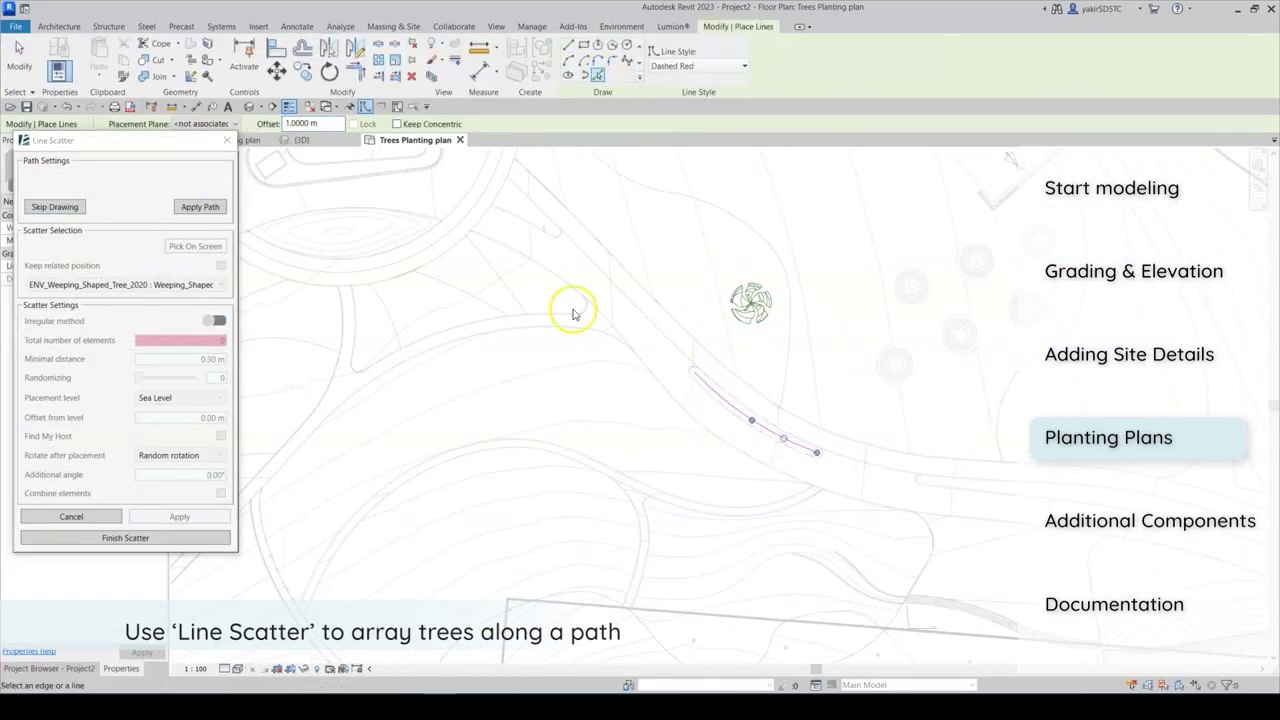
Line-scatter a row of Vase Shaped trees along the drawn path.
{"action": "left_click", "coordinate": [200, 206]}
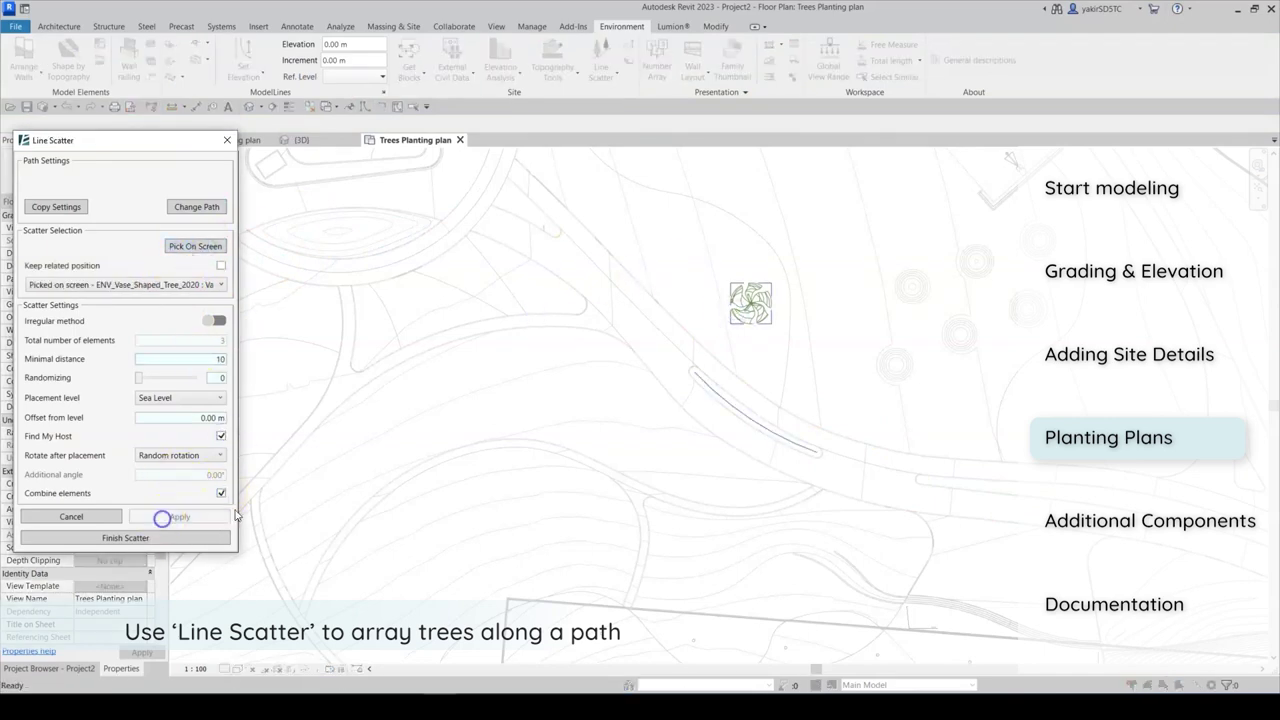
{"action": "left_click", "coordinate": [165, 520]}
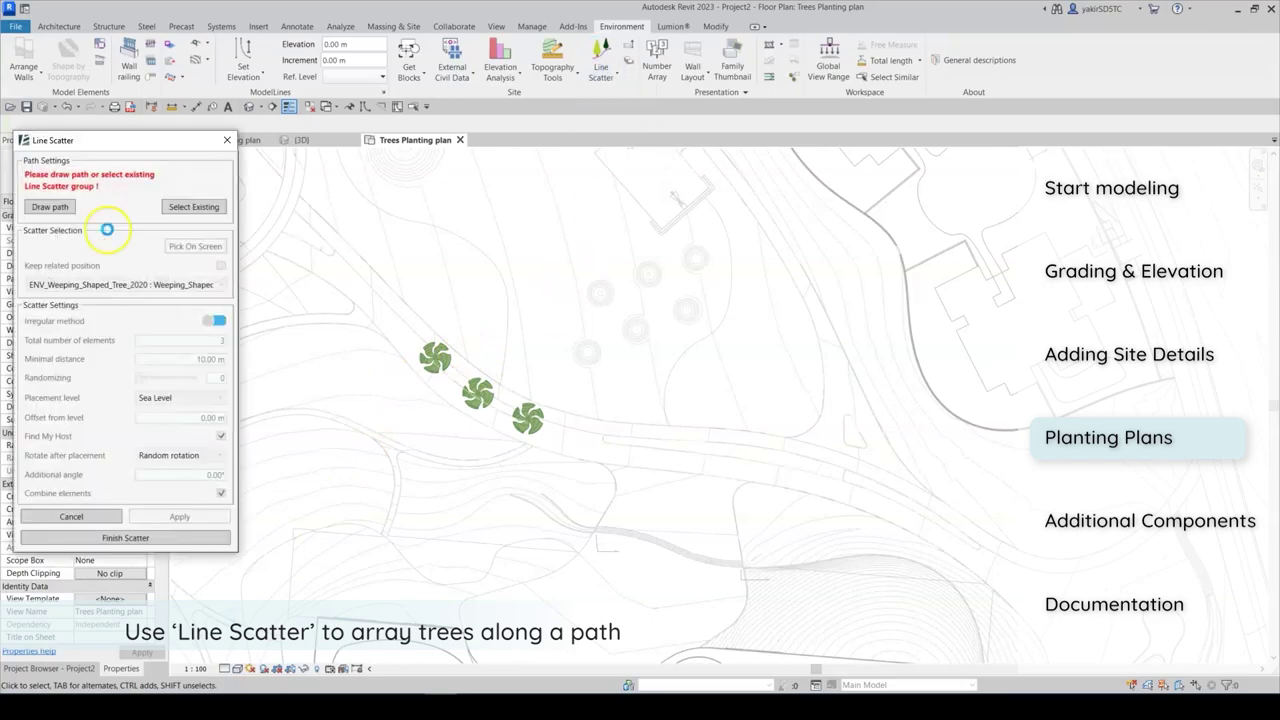
{"action": "left_click", "coordinate": [185, 246]}
{"action": "left_click", "coordinate": [125, 537]}
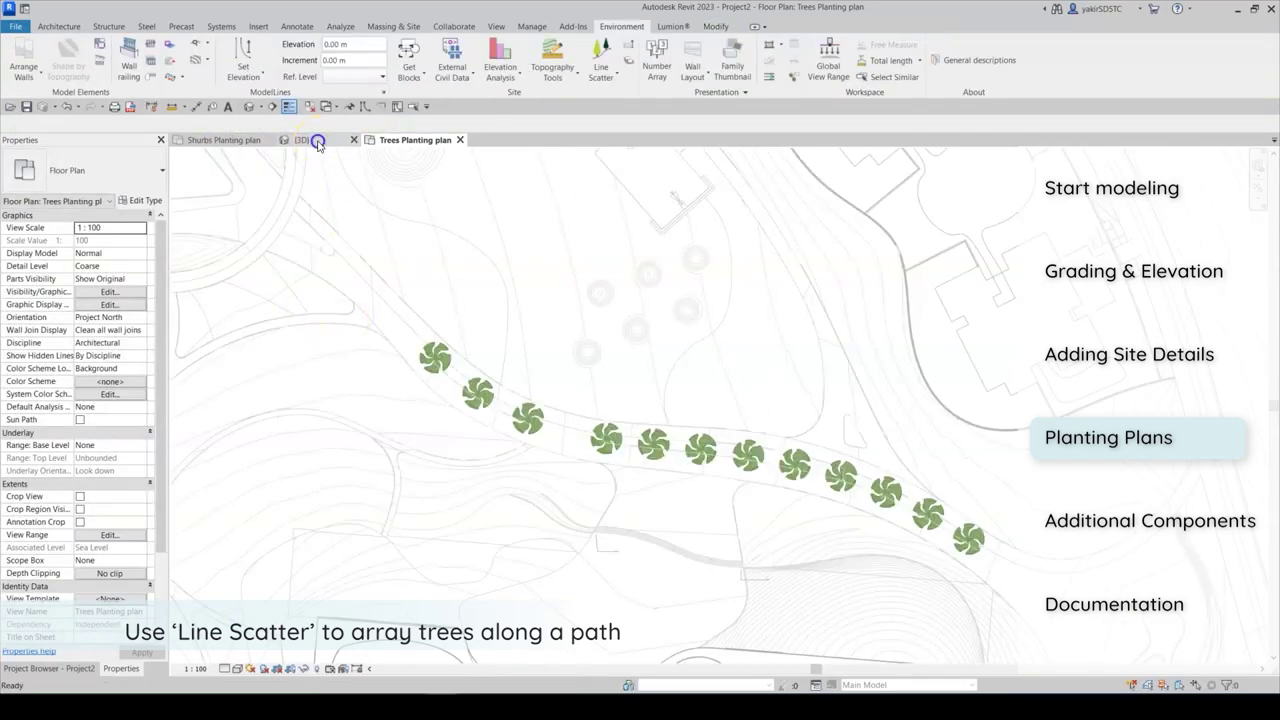
Orbit and zoom the 3D view toward the building and the new trees.
{"action": "left_click", "coordinate": [301, 140]}
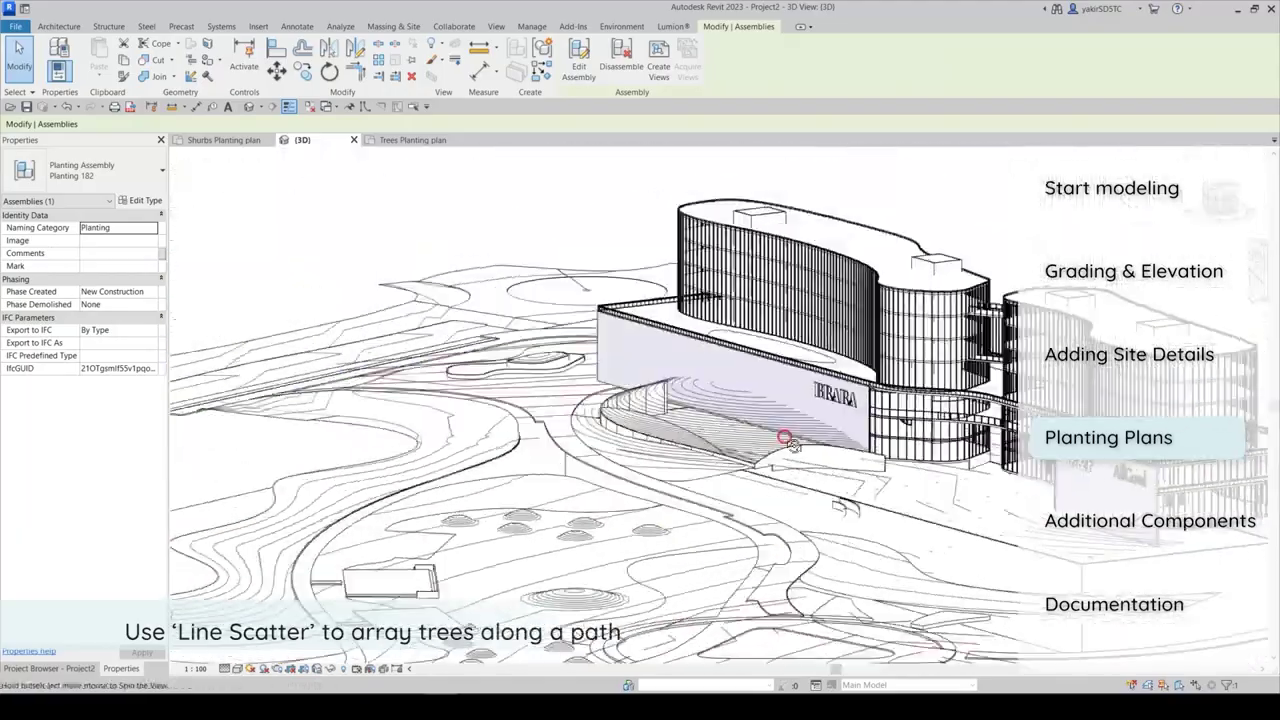
{"action": "middle_click_drag", "start_coordinate": [786, 437], "coordinate": [520, 472], "text": "shift"}
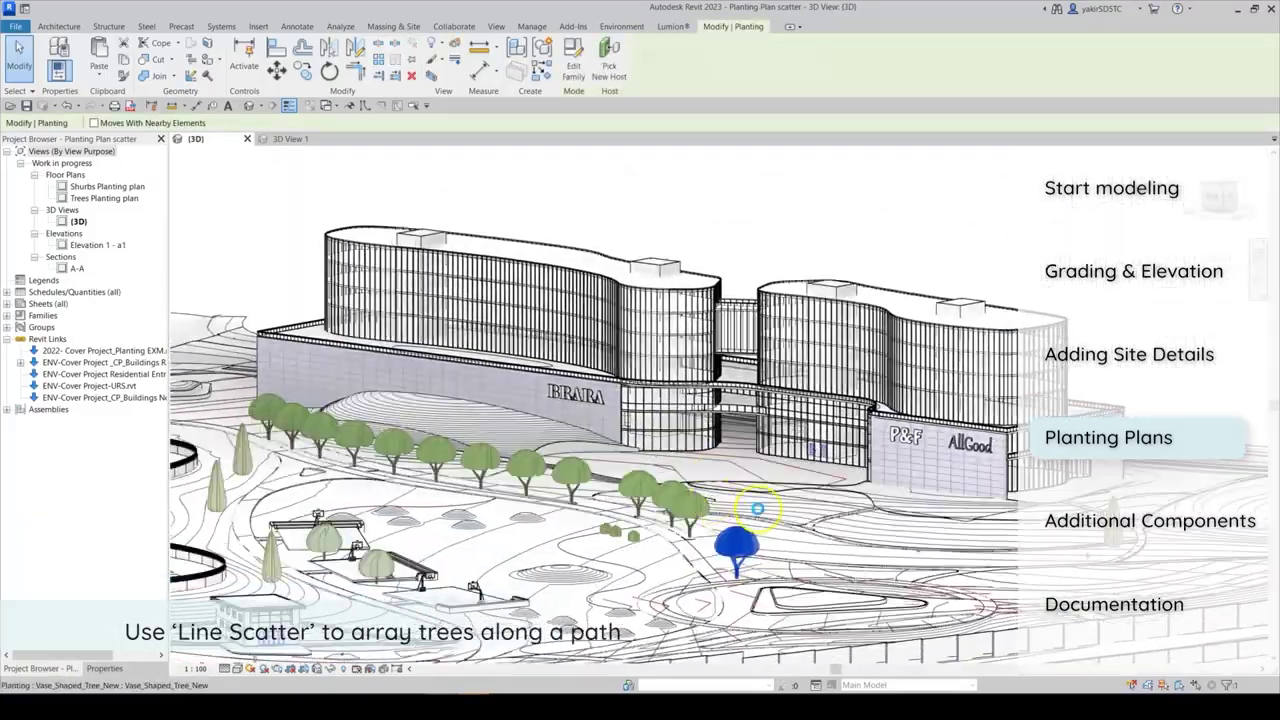
{"action": "scroll", "coordinate": [722, 512], "scroll_direction": "up", "scroll_amount": 3}
{"action": "scroll", "coordinate": [800, 400], "scroll_direction": "up", "scroll_amount": 3}
{"action": "scroll", "coordinate": [737, 414], "scroll_direction": "up", "scroll_amount": 3}
{"action": "scroll", "coordinate": [690, 375], "scroll_direction": "up", "scroll_amount": 3}
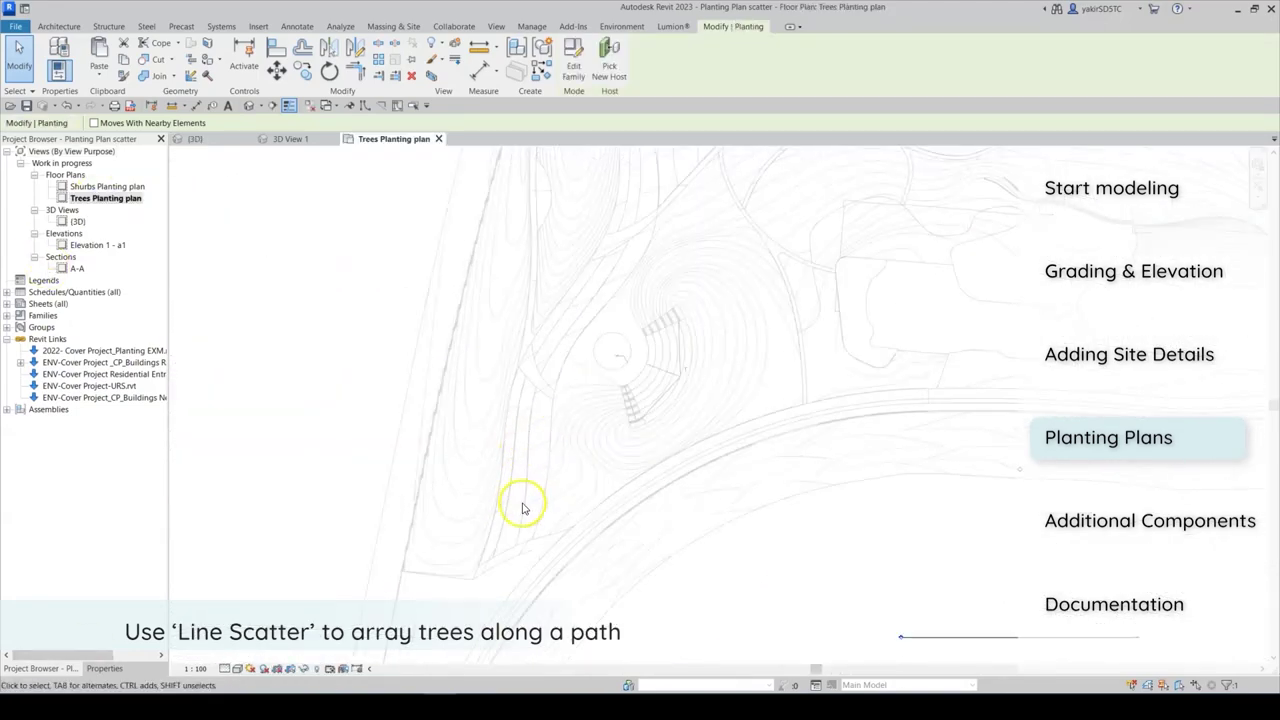
Redraw the tree scatter path and check the resulting tree row in 3D.
{"action": "left_click", "coordinate": [50, 208]}
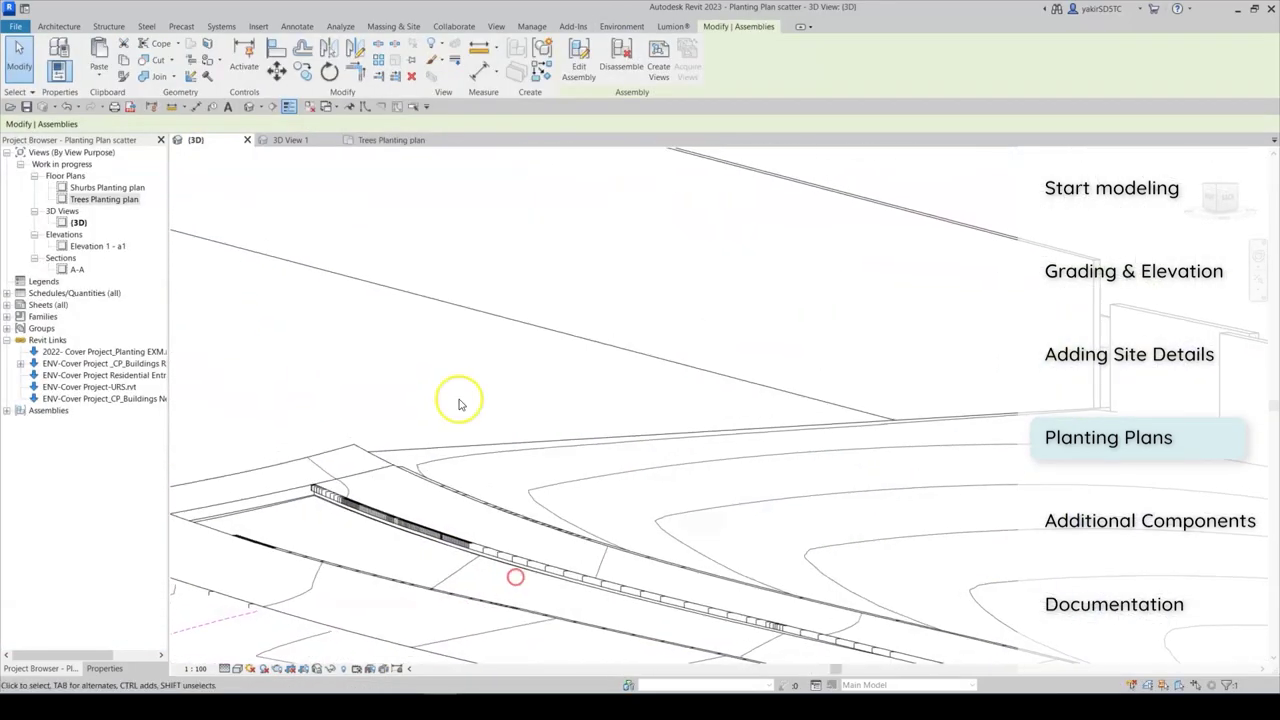
{"action": "left_click", "coordinate": [670, 476]}
{"action": "scroll", "coordinate": [670, 476], "scroll_direction": "down", "scroll_amount": 5}
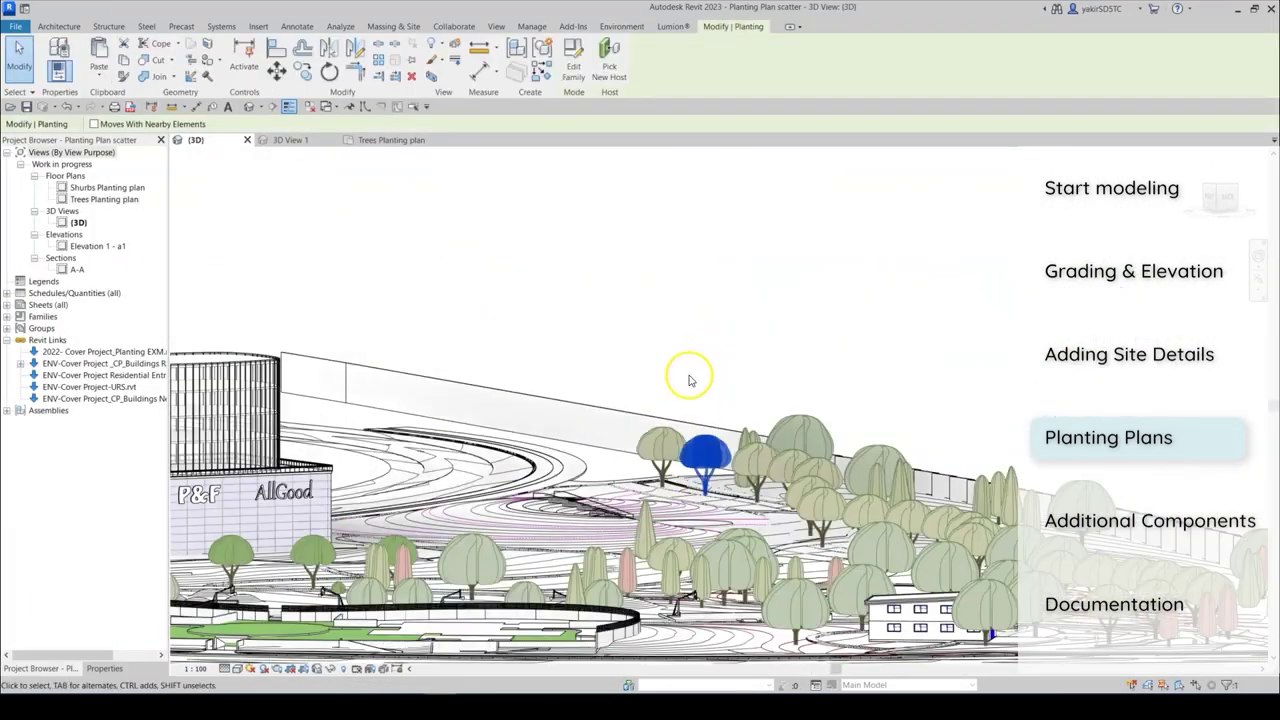
{"action": "middle_click_drag", "start_coordinate": [686, 371], "coordinate": [870, 400], "text": "shift"}
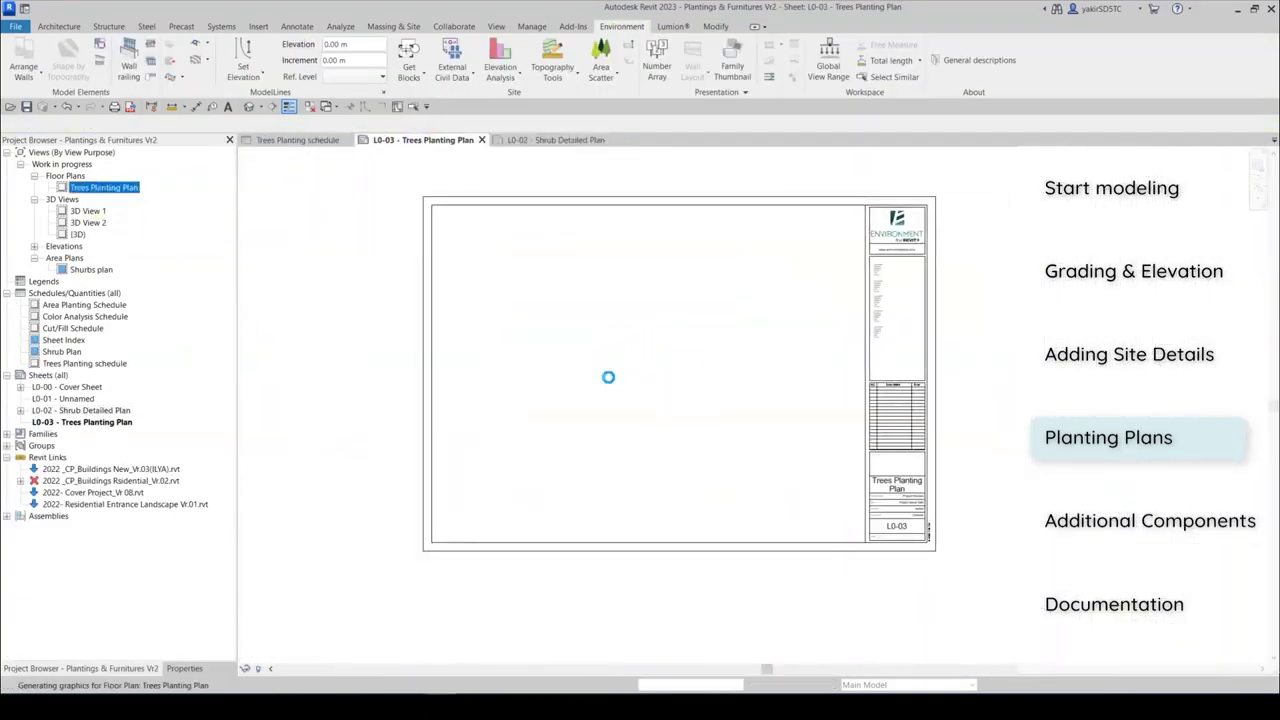
Place the Trees Planting Plan view on sheet L0-03.
{"action": "left_click", "coordinate": [612, 345]}
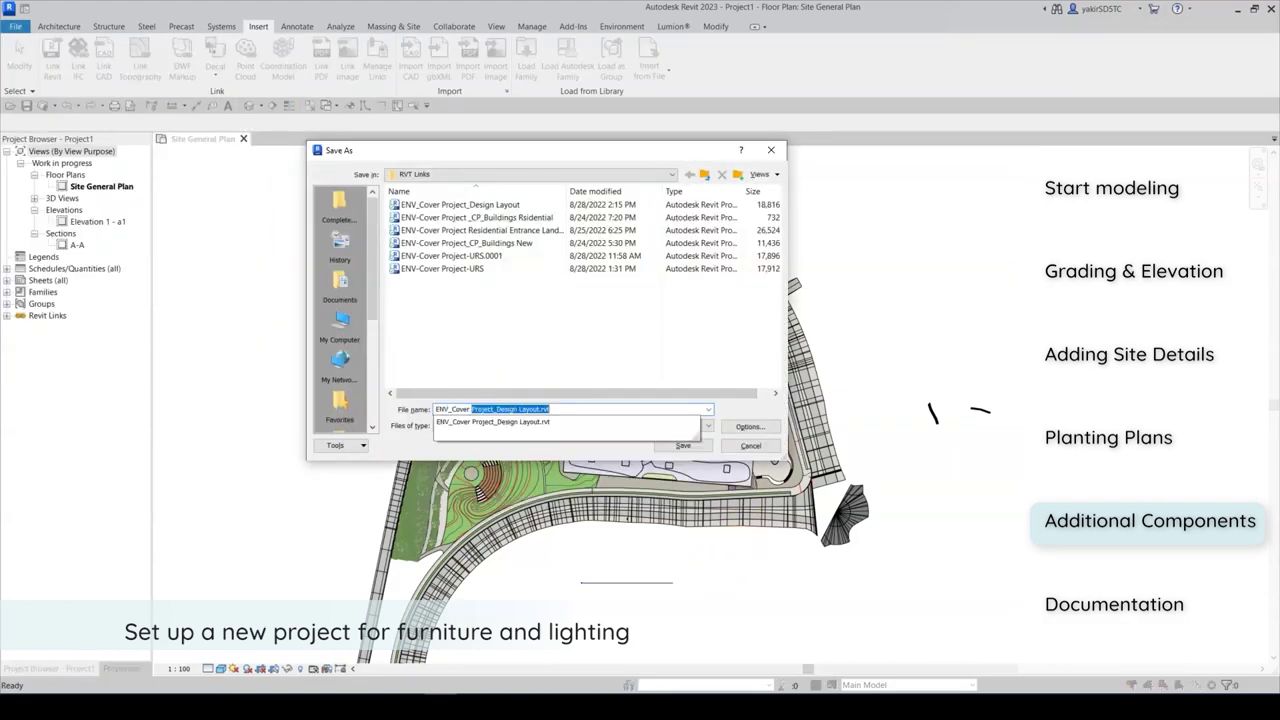
Save the new project as ENV_Cover Project_Furnitures.
{"action": "key", "text": "Return"}
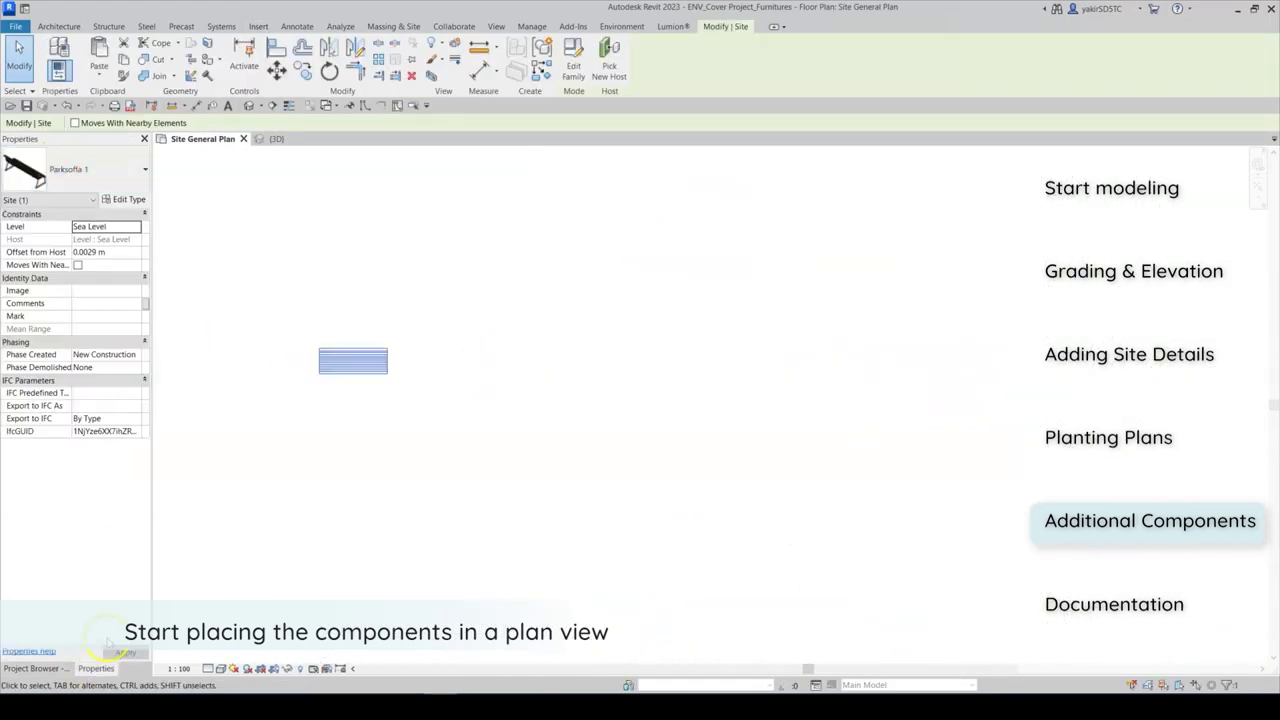
Position the Parksoffa 1 bench and copy it around the roundabout ring, checking the copies in 3D.
{"action": "left_click", "coordinate": [591, 454]}
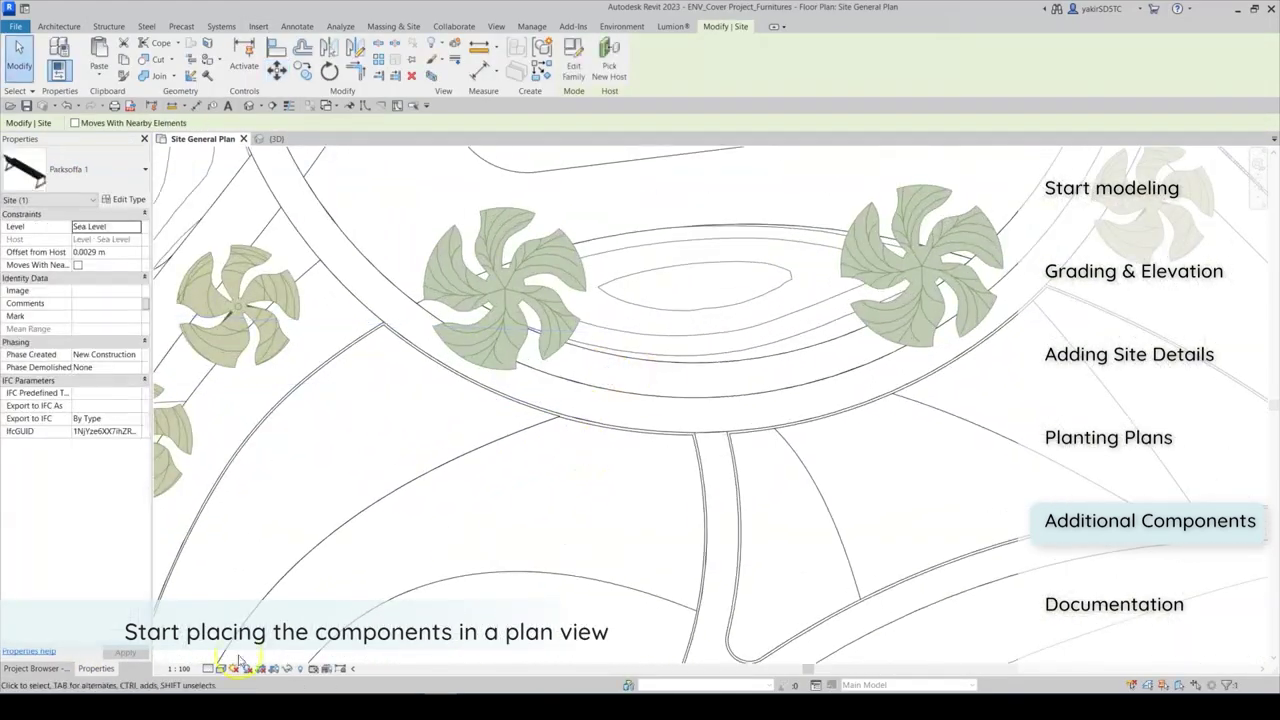
{"action": "scroll", "coordinate": [620, 410], "scroll_direction": "up", "scroll_amount": 3}
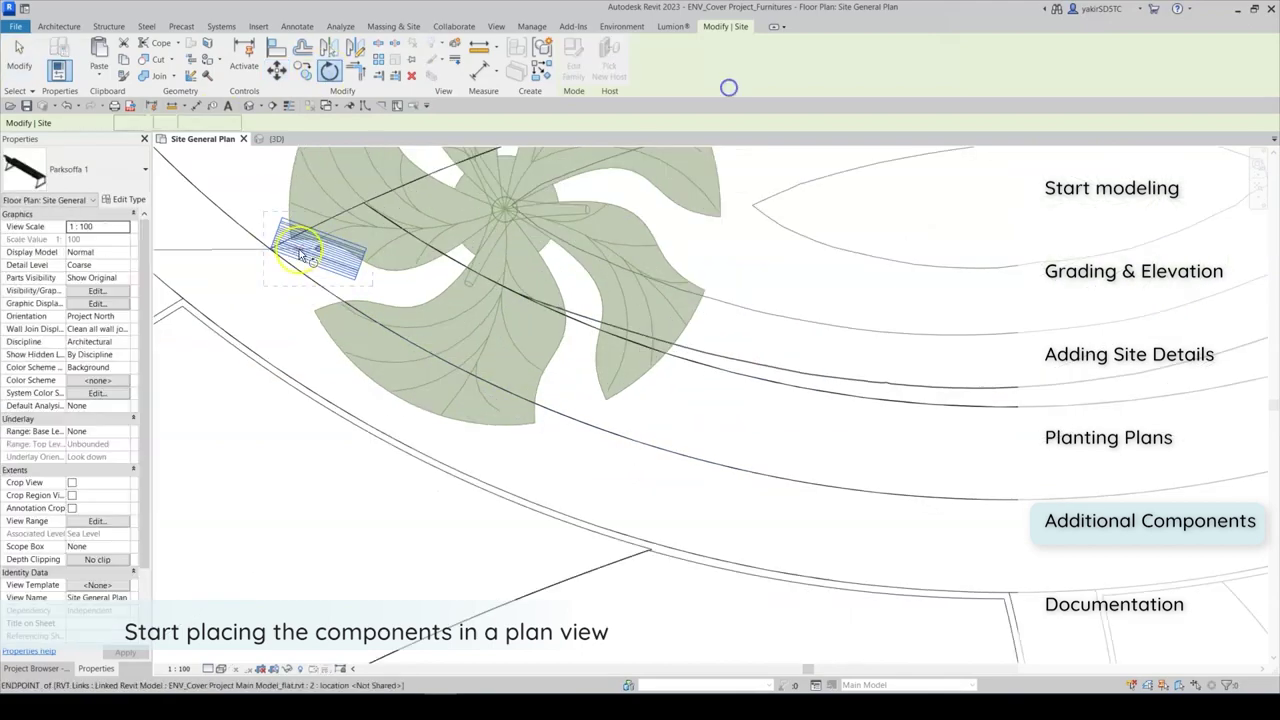
{"action": "key", "text": "c"}
{"action": "key", "text": "o"}
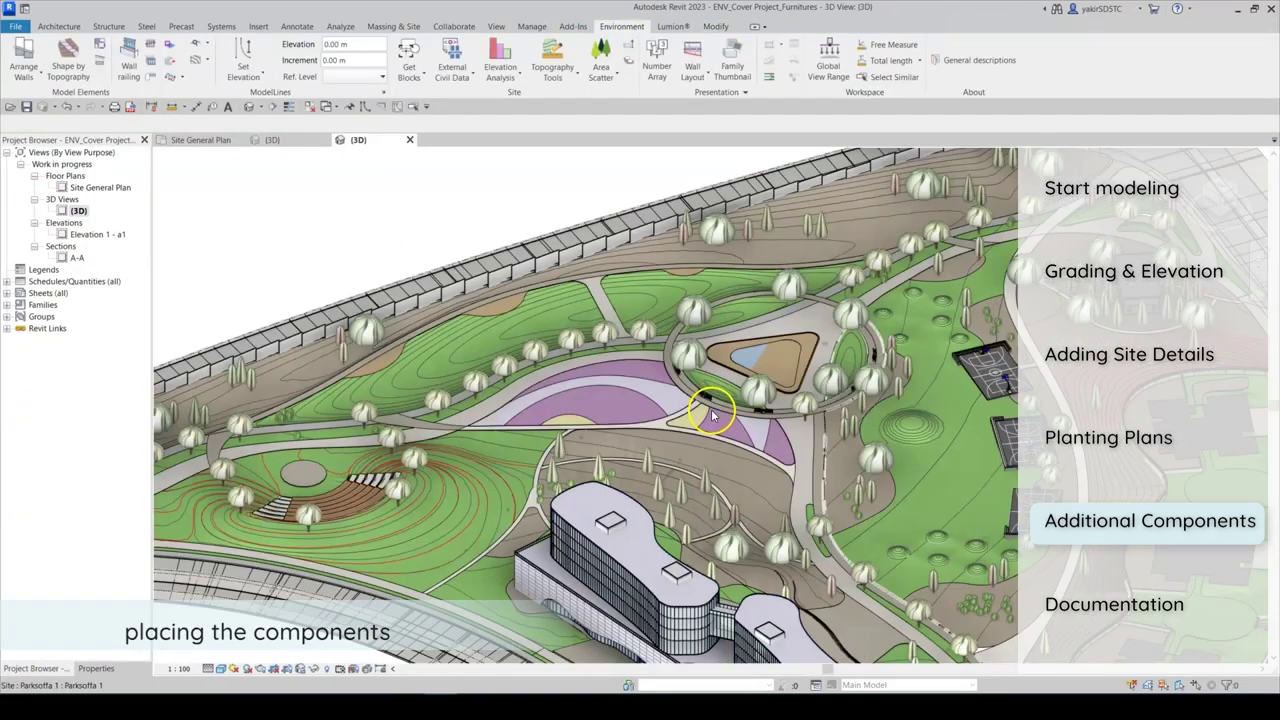
{"action": "scroll", "coordinate": [712, 415], "scroll_direction": "up", "scroll_amount": 5}
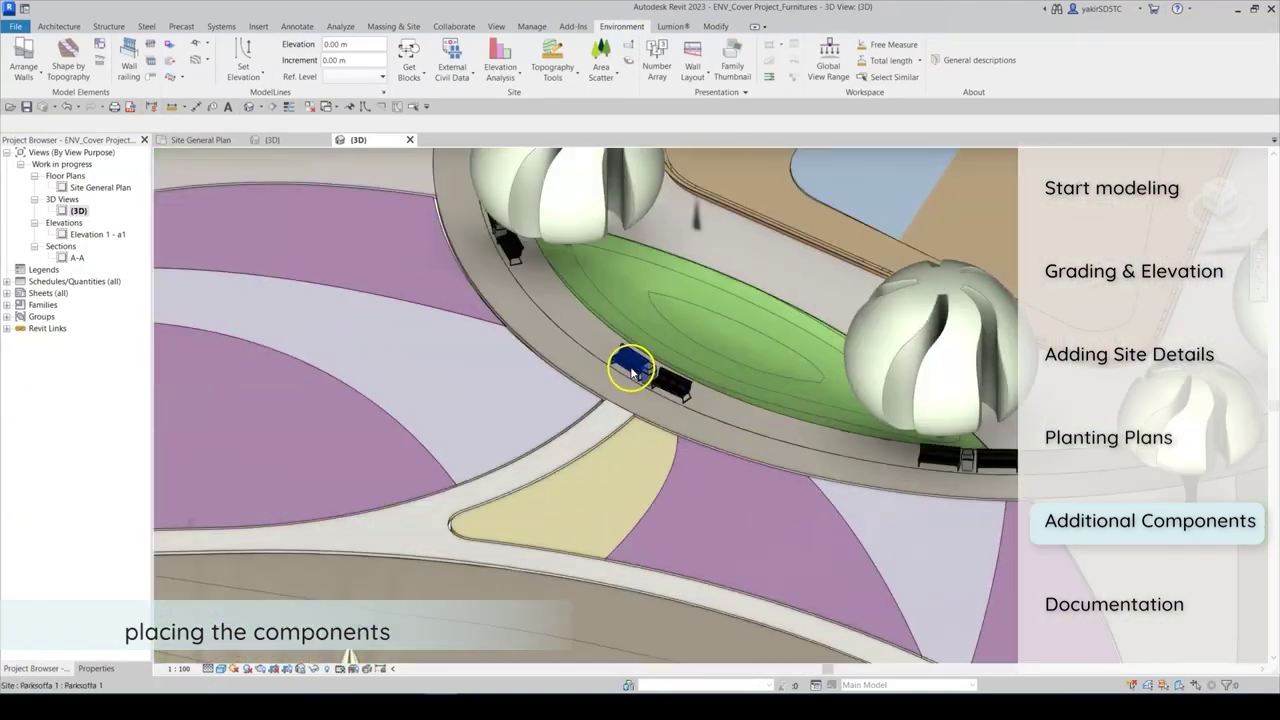
{"action": "scroll", "coordinate": [634, 394], "scroll_direction": "up", "scroll_amount": 3}
{"action": "left_click", "coordinate": [630, 490]}
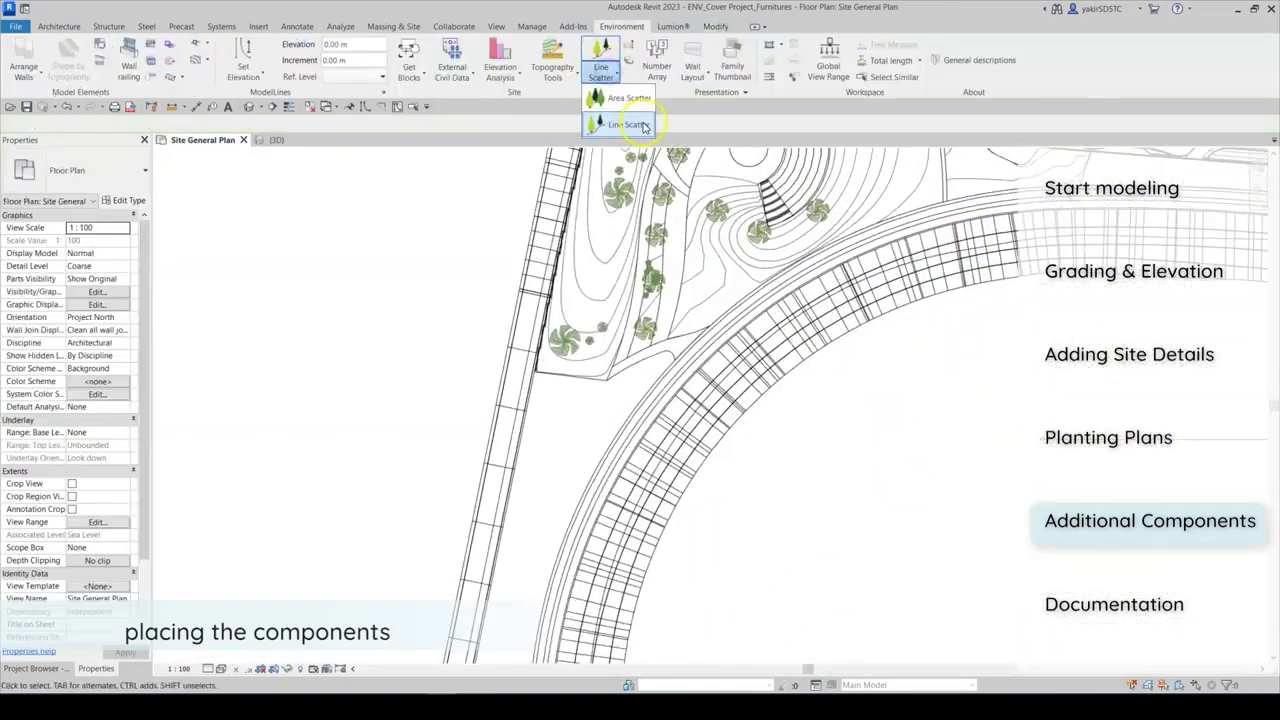
{"action": "left_click", "coordinate": [643, 126]}
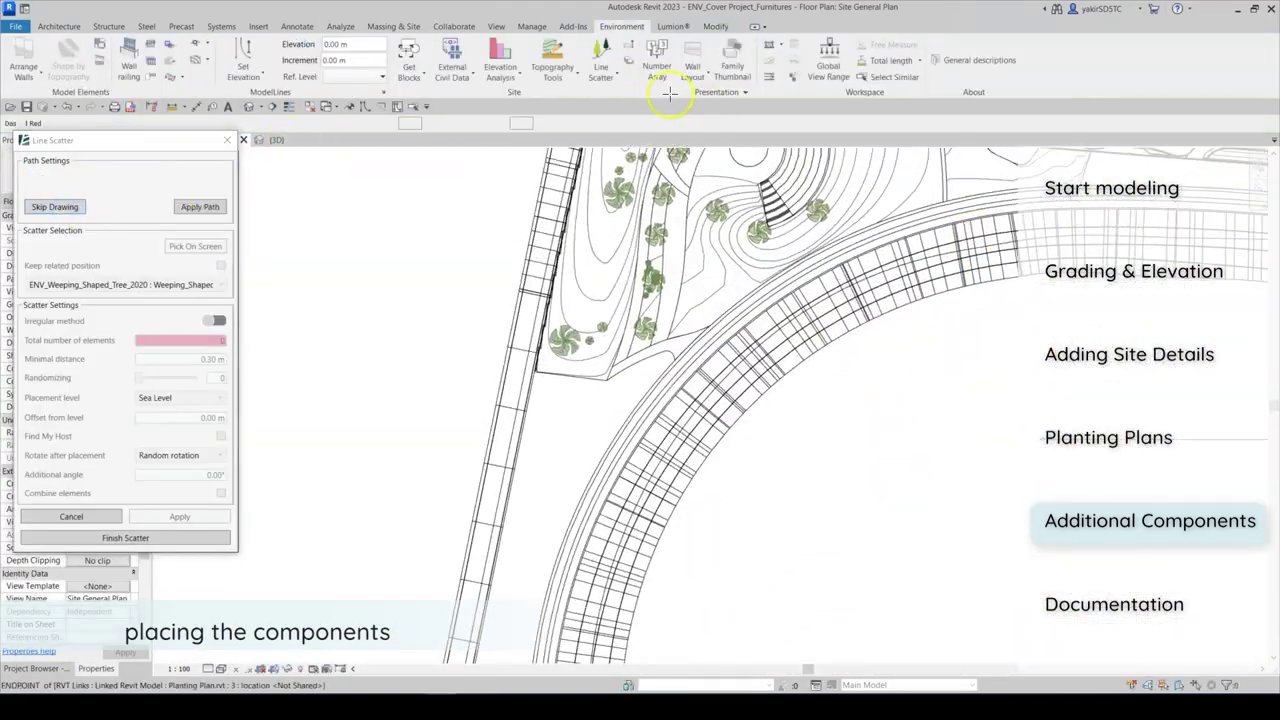
Bring the straight walkway into view and choose the element to scatter along it.
{"action": "scroll", "coordinate": [708, 477], "scroll_direction": "up", "scroll_amount": 3}
{"action": "middle_click_drag", "start_coordinate": [986, 329], "coordinate": [878, 360]}
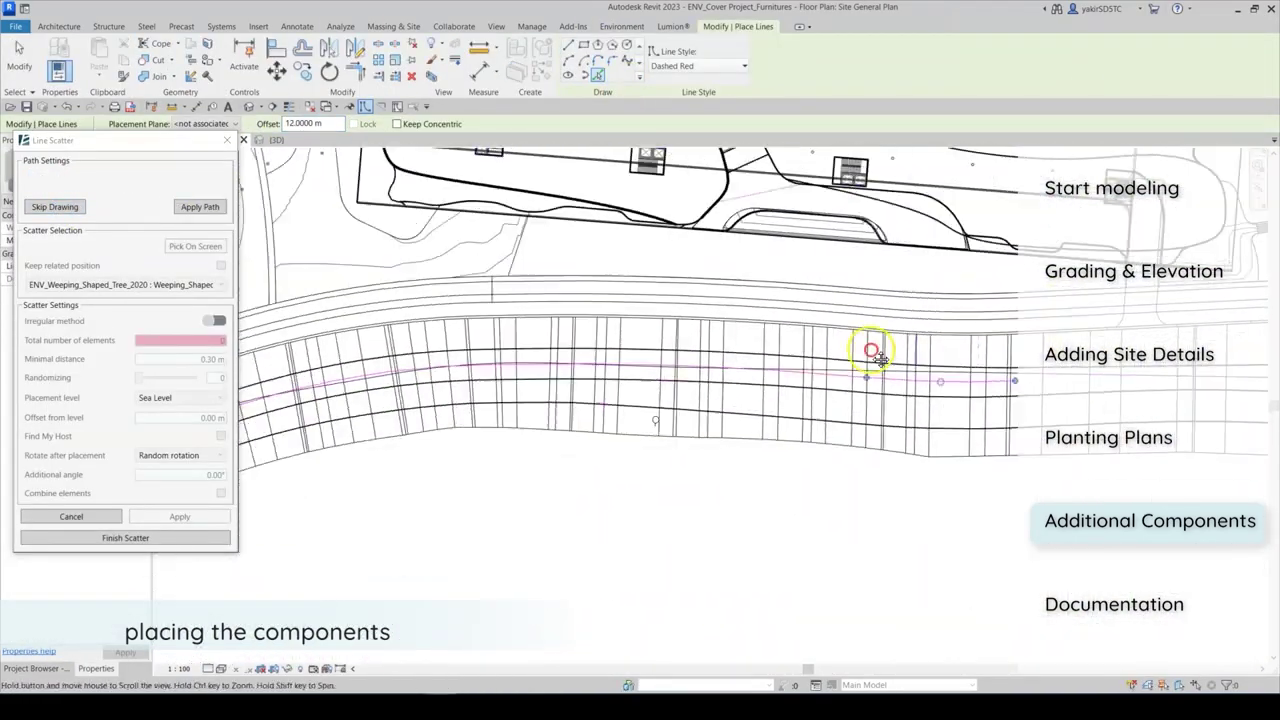
{"action": "left_click", "coordinate": [120, 284]}
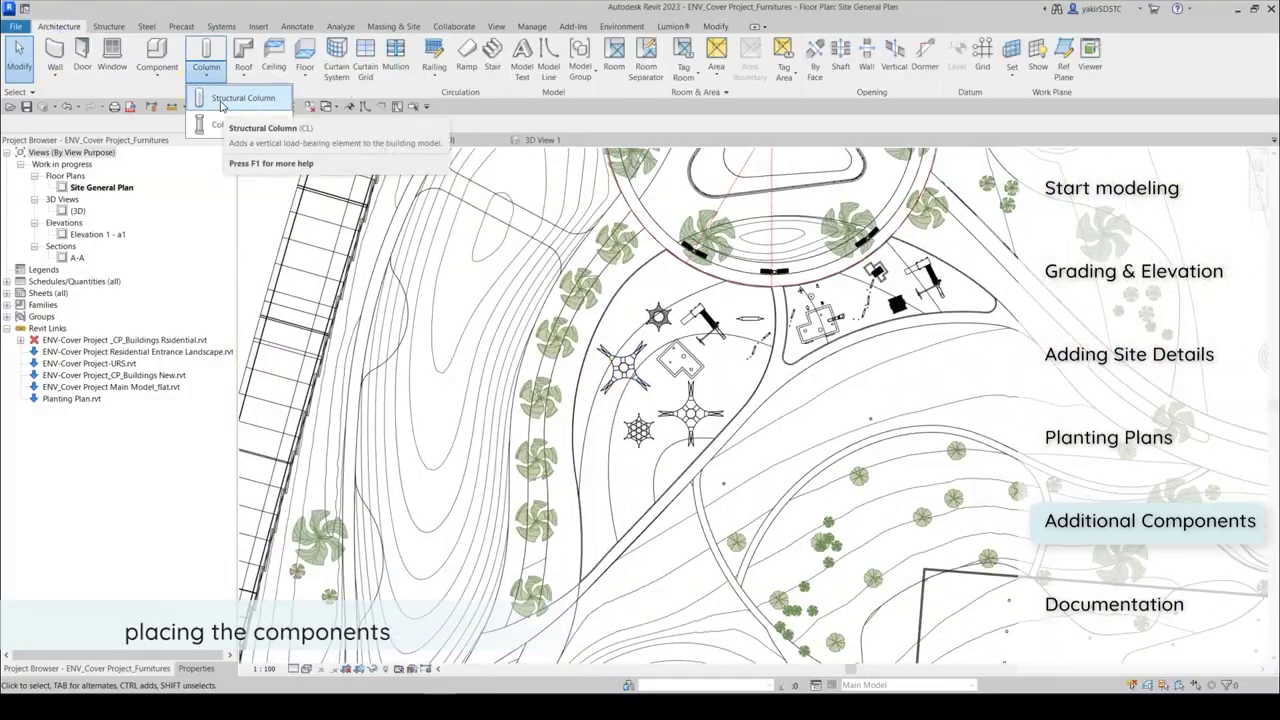
Place a Circle Column 152mm structural column beside the path and select it in 3D.
{"action": "left_click", "coordinate": [226, 110]}
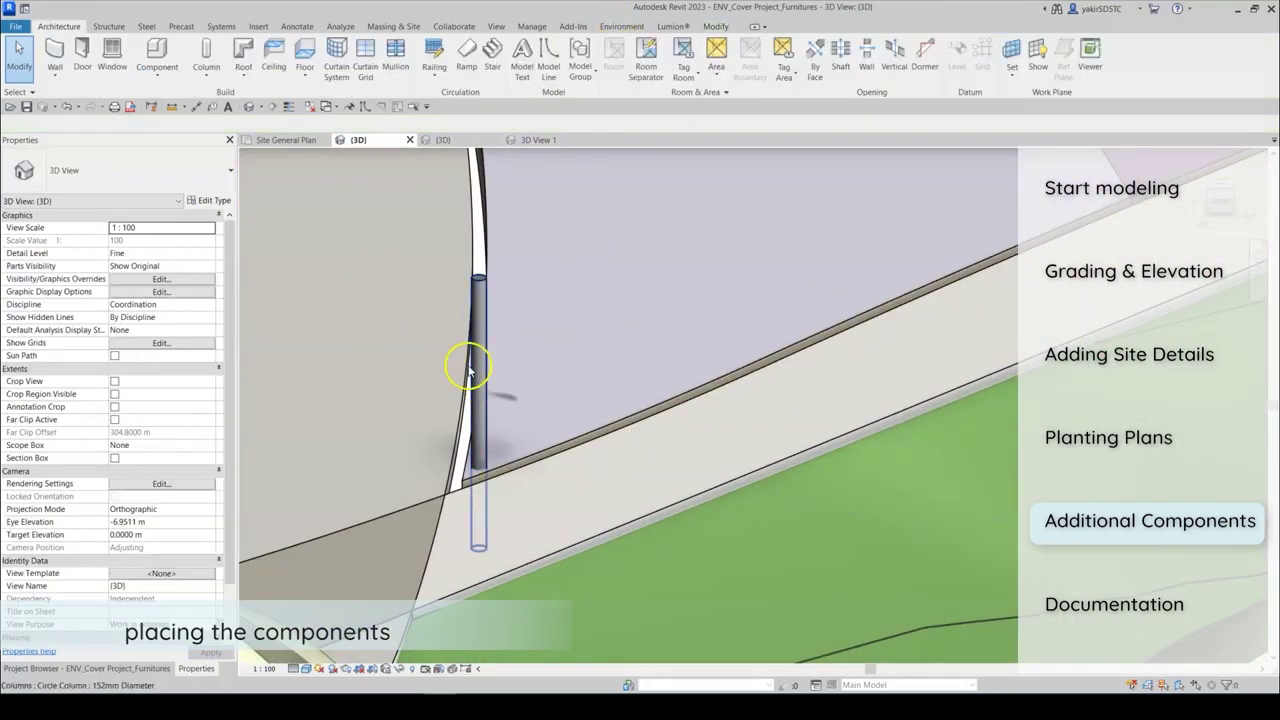
{"action": "left_click", "coordinate": [476, 430]}
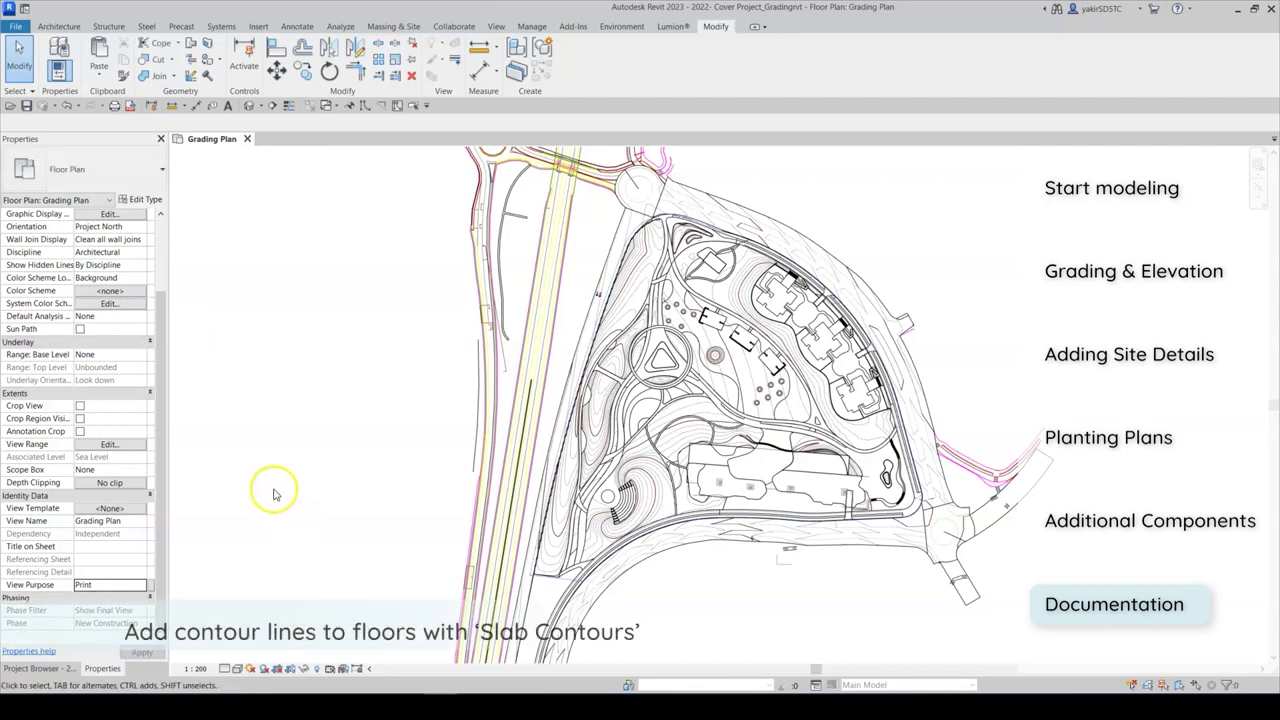
Temporarily isolate the paving floors in the Grading Plan and select all their instances.
{"action": "left_click", "coordinate": [35, 667]}
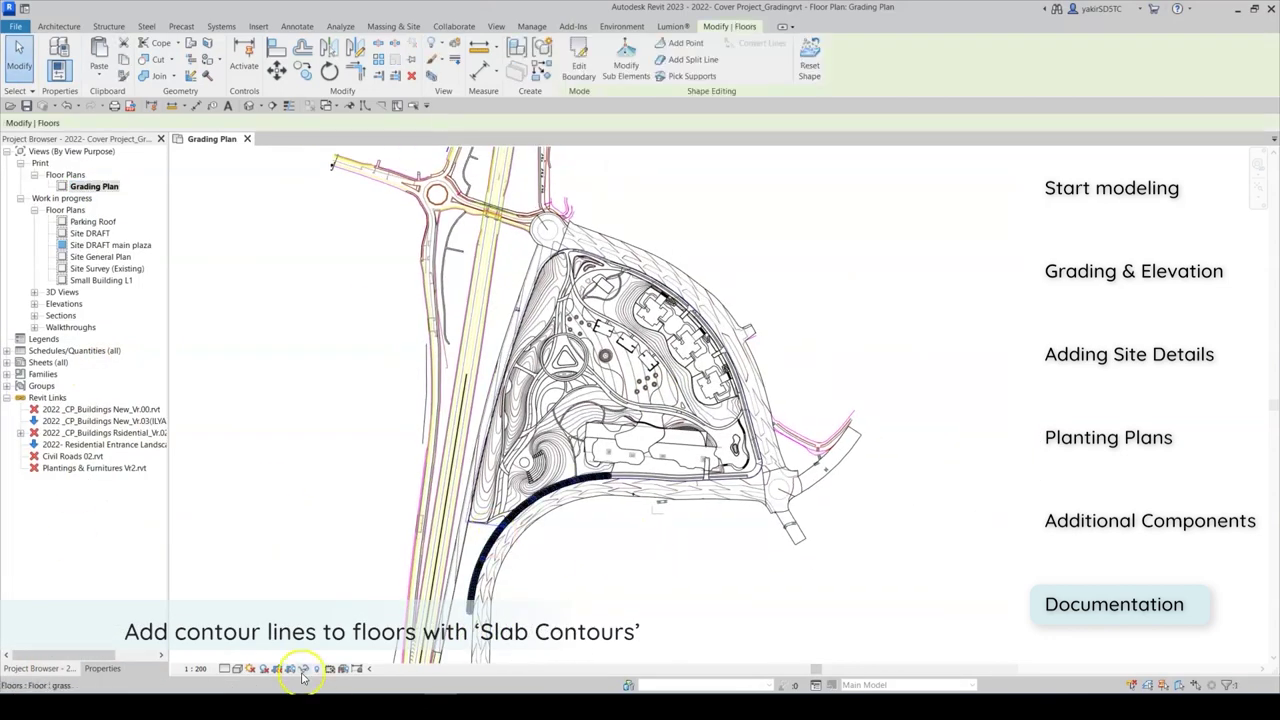
{"action": "left_click", "coordinate": [280, 669]}
{"action": "left_click", "coordinate": [340, 610]}
{"action": "left_click", "coordinate": [409, 107]}
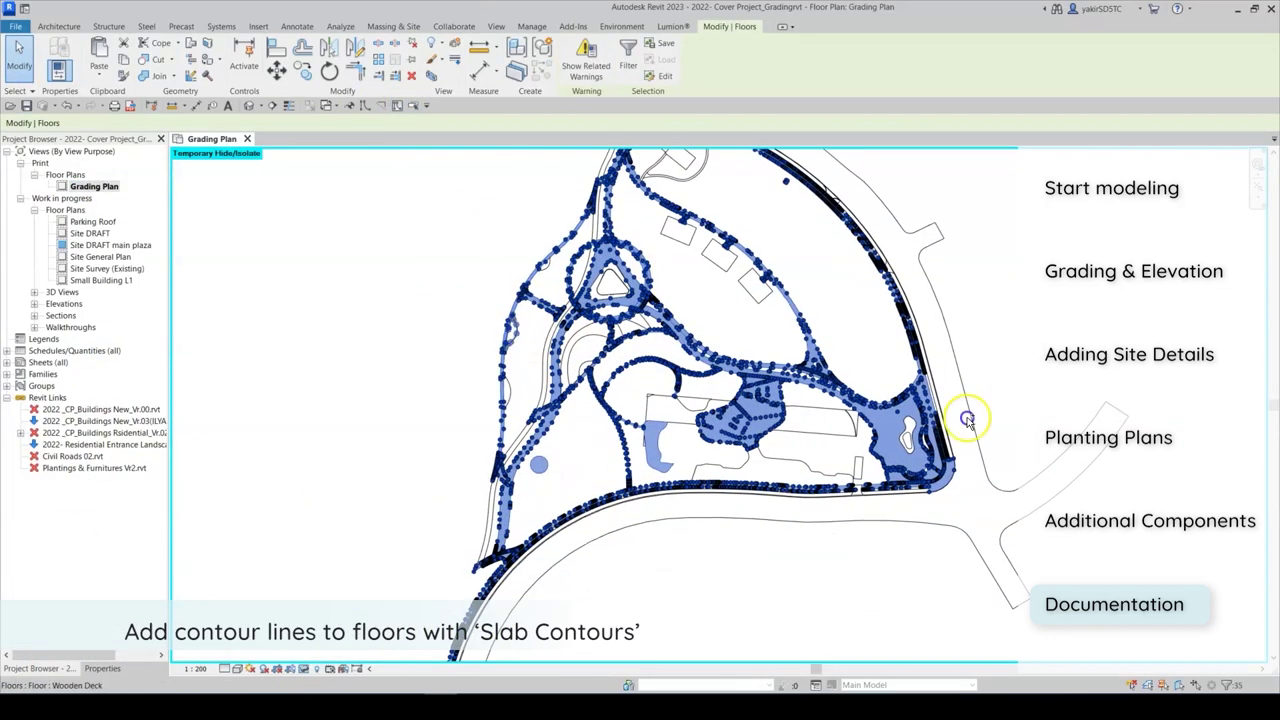
{"action": "scroll", "coordinate": [598, 462], "scroll_direction": "up", "scroll_amount": 2}
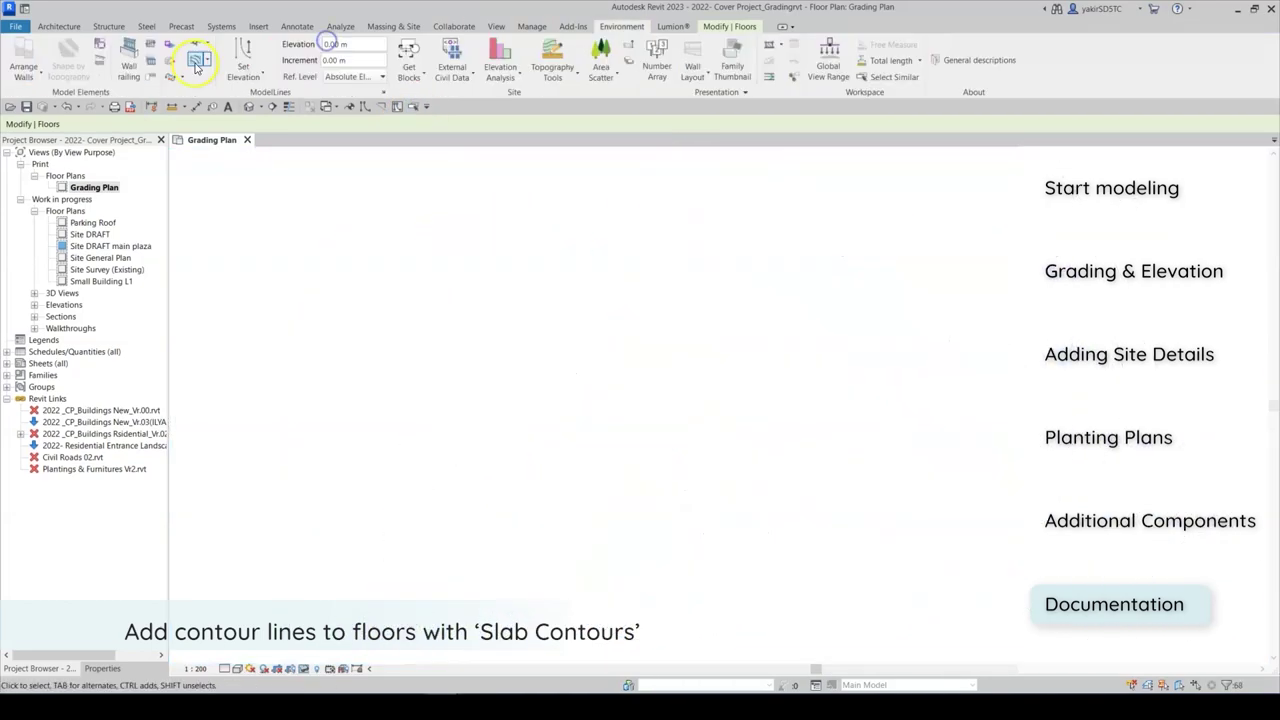
Generate dashed slab contour lines on the isolated site floors.
{"action": "left_click", "coordinate": [197, 62]}
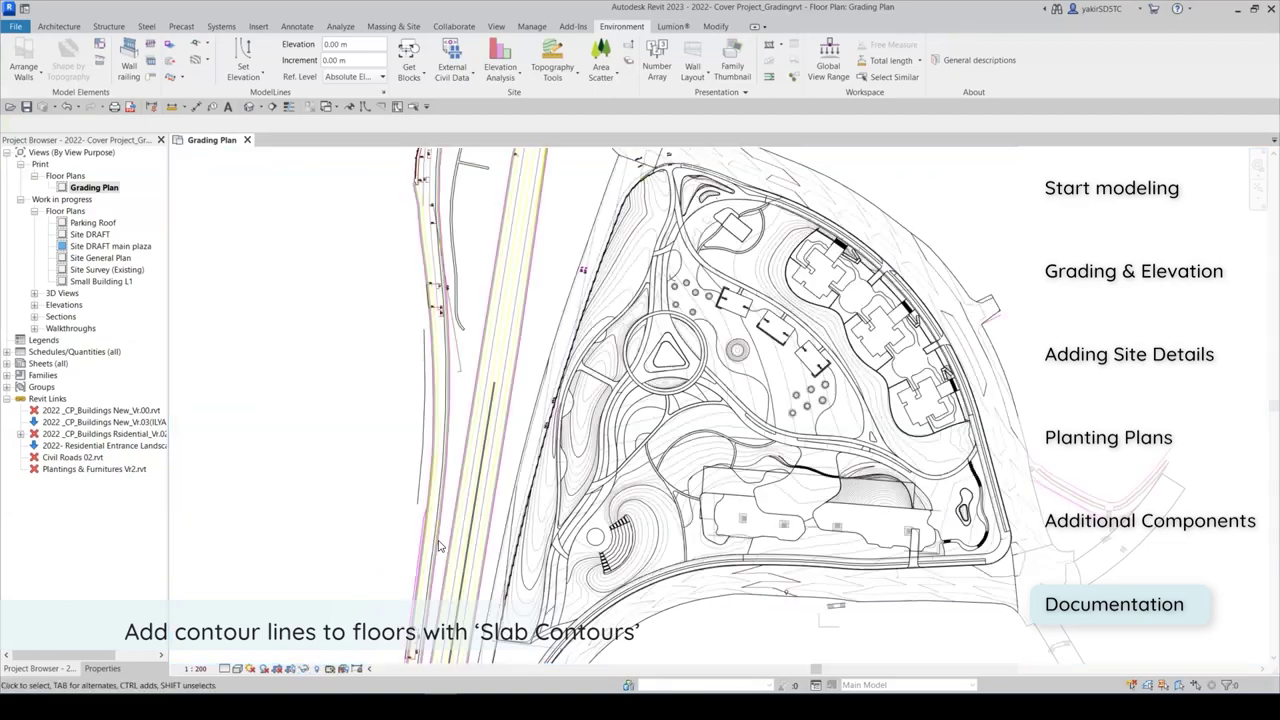
{"action": "scroll", "coordinate": [634, 414], "scroll_direction": "up", "scroll_amount": 2}
{"action": "scroll", "coordinate": [686, 320], "scroll_direction": "up", "scroll_amount": 2}
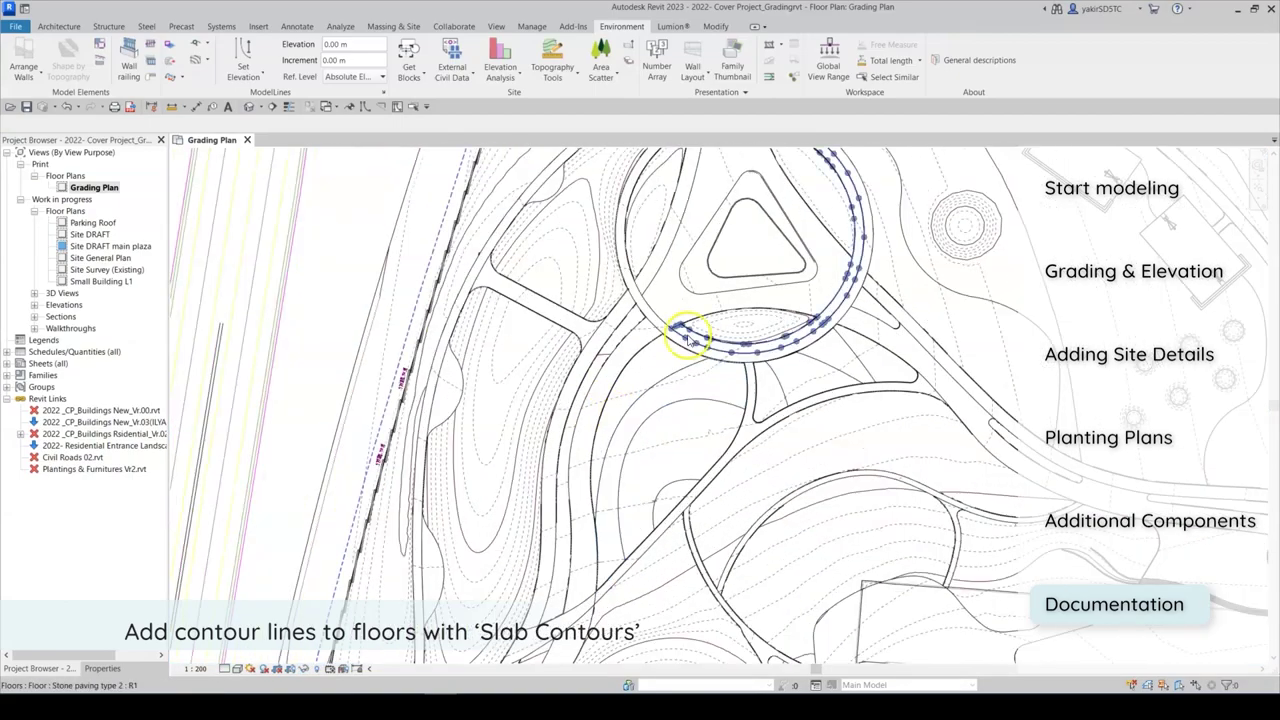
{"action": "scroll", "coordinate": [640, 378], "scroll_direction": "down", "scroll_amount": 4}
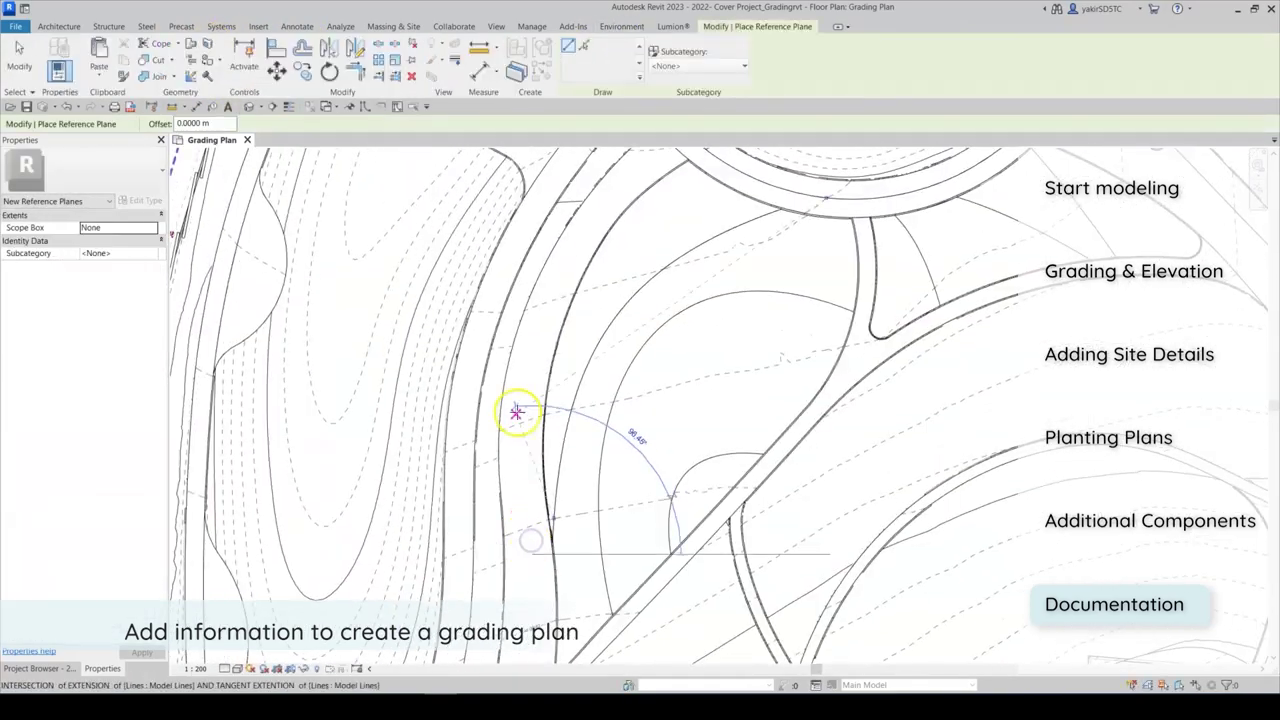
Place a Top & Bottom spot elevation on the oval planter wall near the roundabout.
{"action": "middle_click_drag", "start_coordinate": [571, 329], "coordinate": [570, 388]}
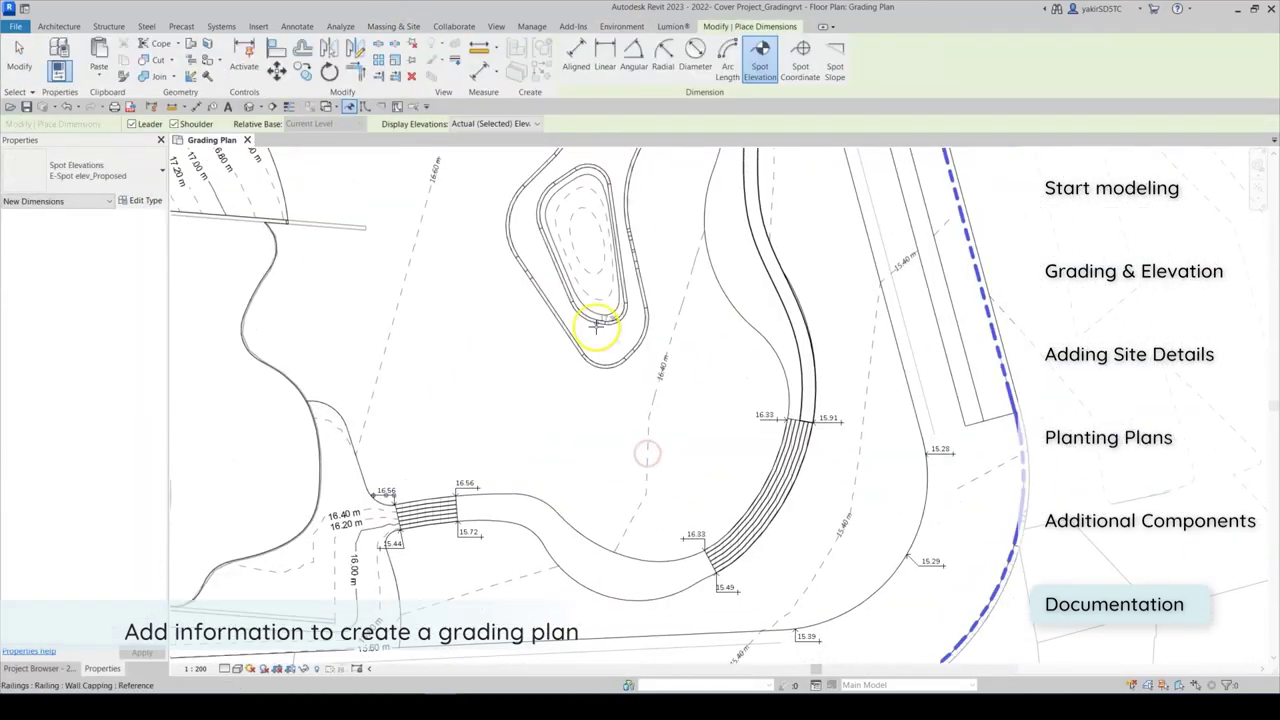
{"action": "left_click", "coordinate": [495, 168]}
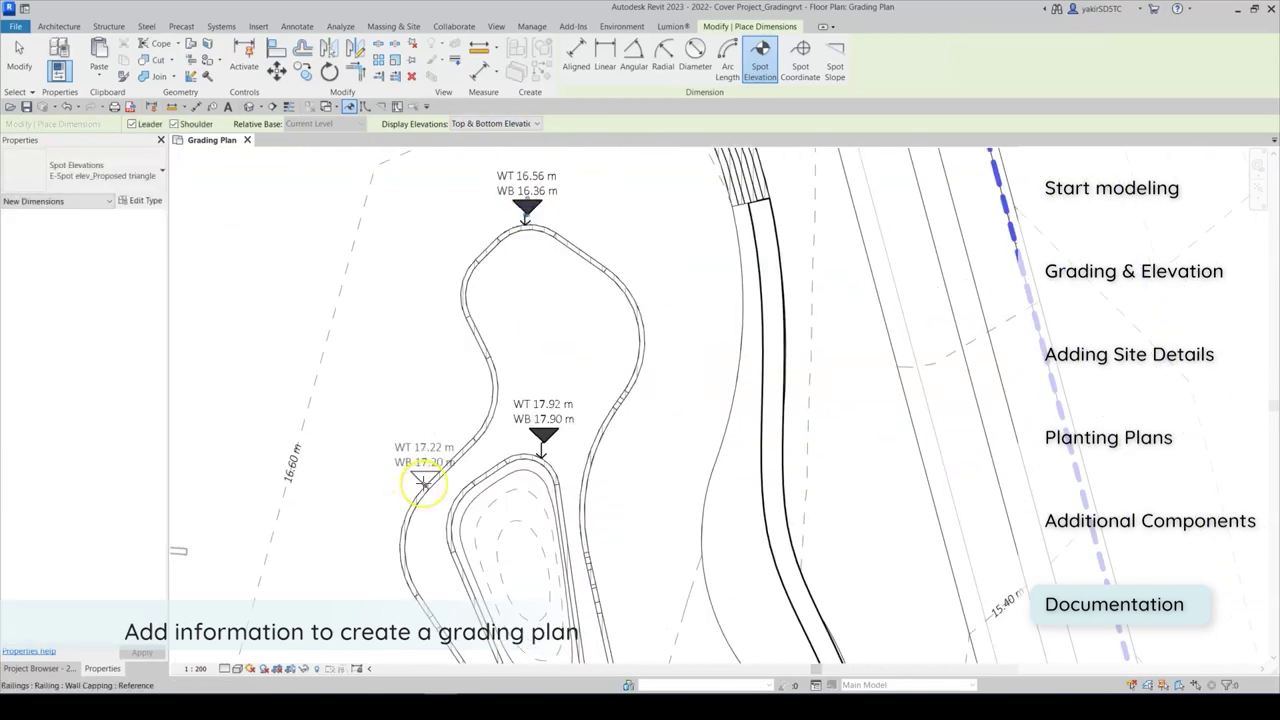
{"action": "left_click", "coordinate": [392, 476]}
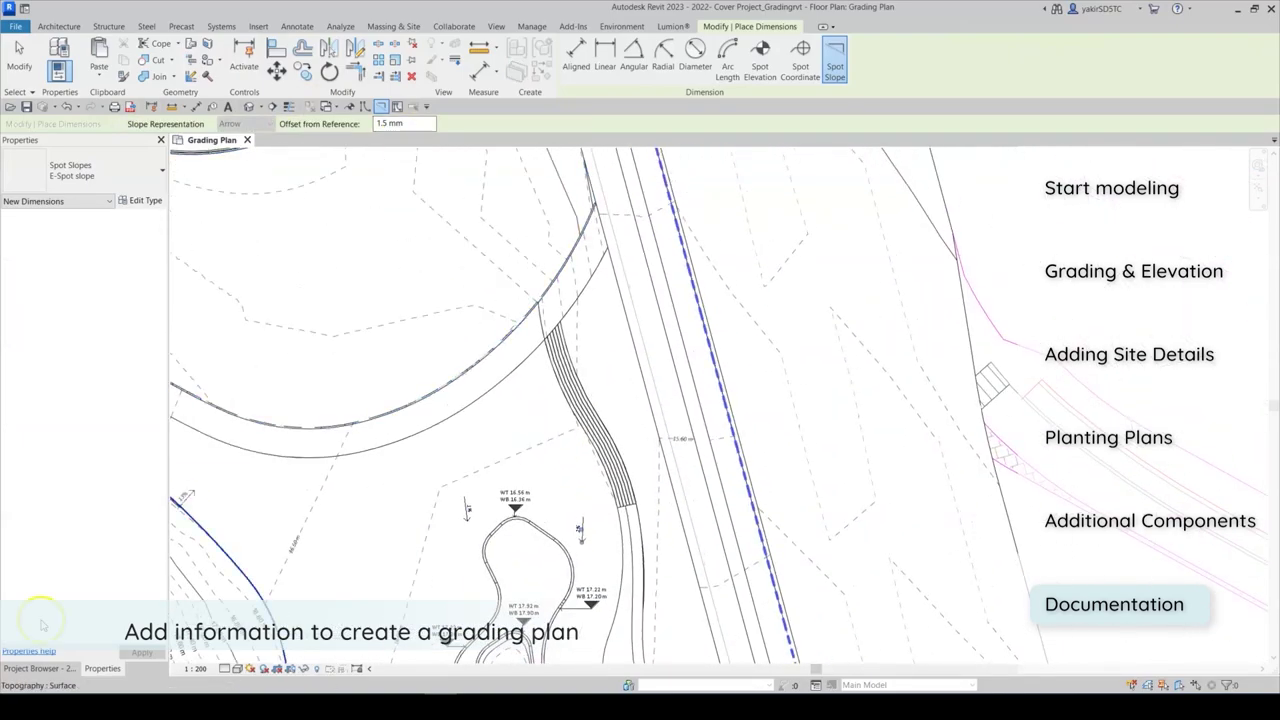
{"action": "middle_click_drag", "start_coordinate": [464, 398], "coordinate": [437, 525]}
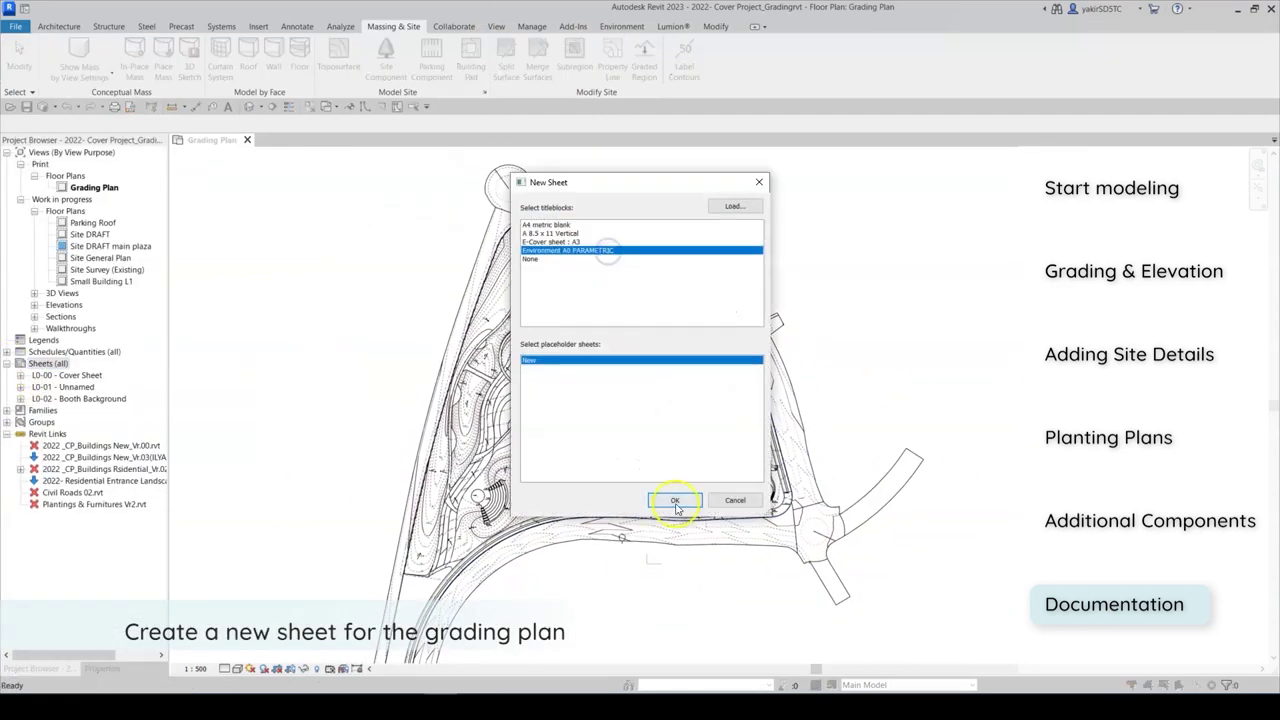
Create the sheet with the Environment A0 PARAMETRIC title block and reposition the grading plan viewport.
{"action": "left_click", "coordinate": [676, 503]}
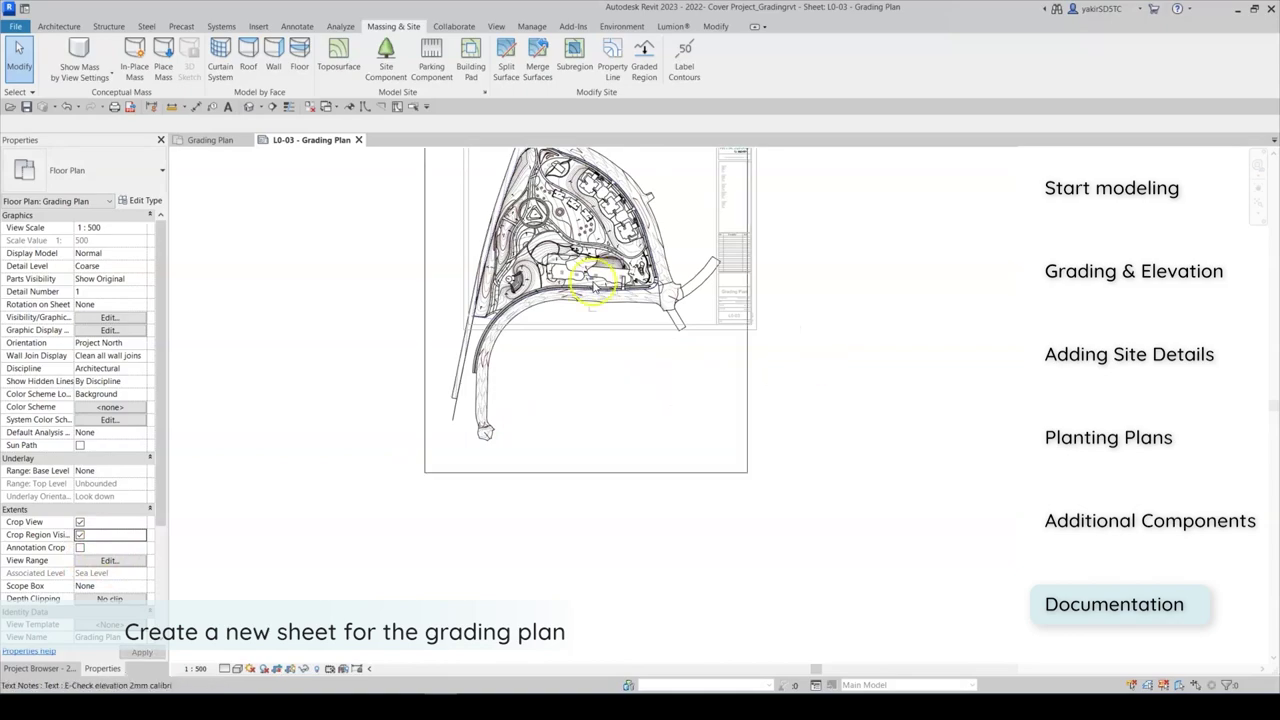
{"action": "left_click_drag", "start_coordinate": [595, 285], "coordinate": [553, 433]}
{"action": "left_click", "coordinate": [423, 329]}
Duplicate the Grading Plan view from the Project Browser.
{"action": "scroll", "coordinate": [423, 329], "scroll_direction": "up", "scroll_amount": 2}
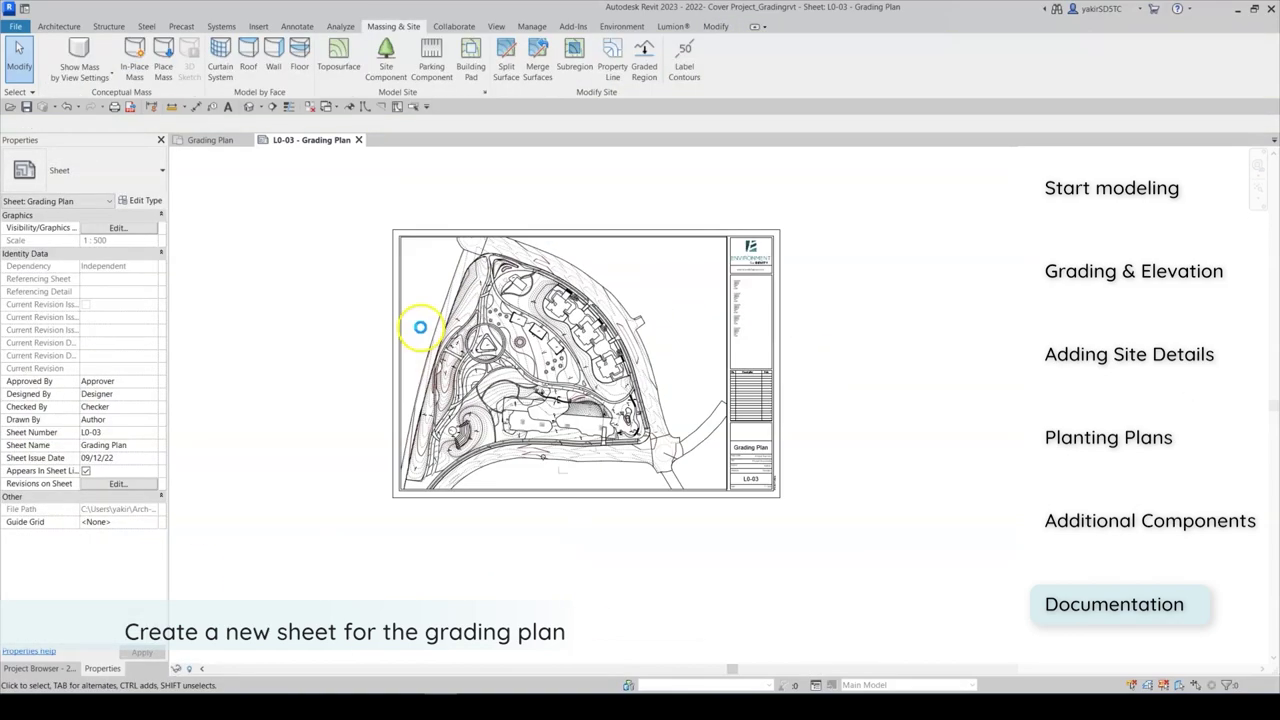
{"action": "scroll", "coordinate": [714, 371], "scroll_direction": "up", "scroll_amount": 1}
{"action": "scroll", "coordinate": [826, 314], "scroll_direction": "up", "scroll_amount": 4}
{"action": "scroll", "coordinate": [510, 410], "scroll_direction": "up", "scroll_amount": 3}
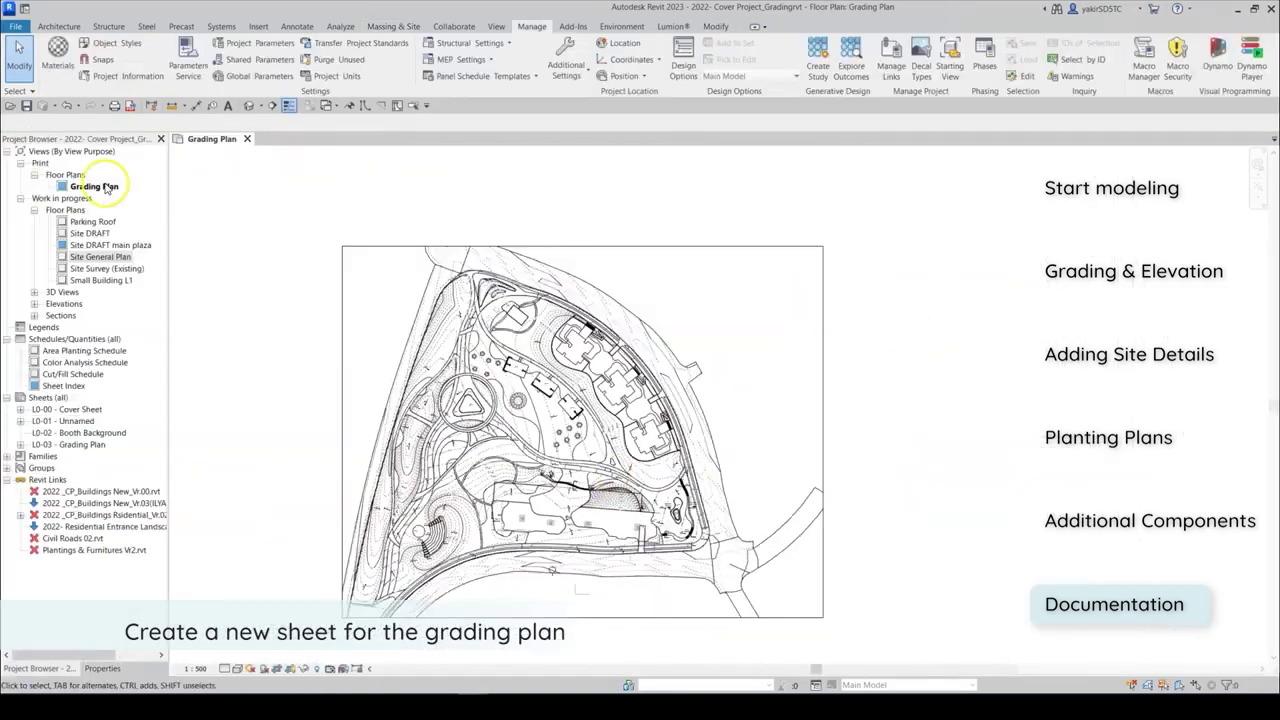
{"action": "right_click", "coordinate": [175, 185]}
{"action": "left_click", "coordinate": [337, 280]}
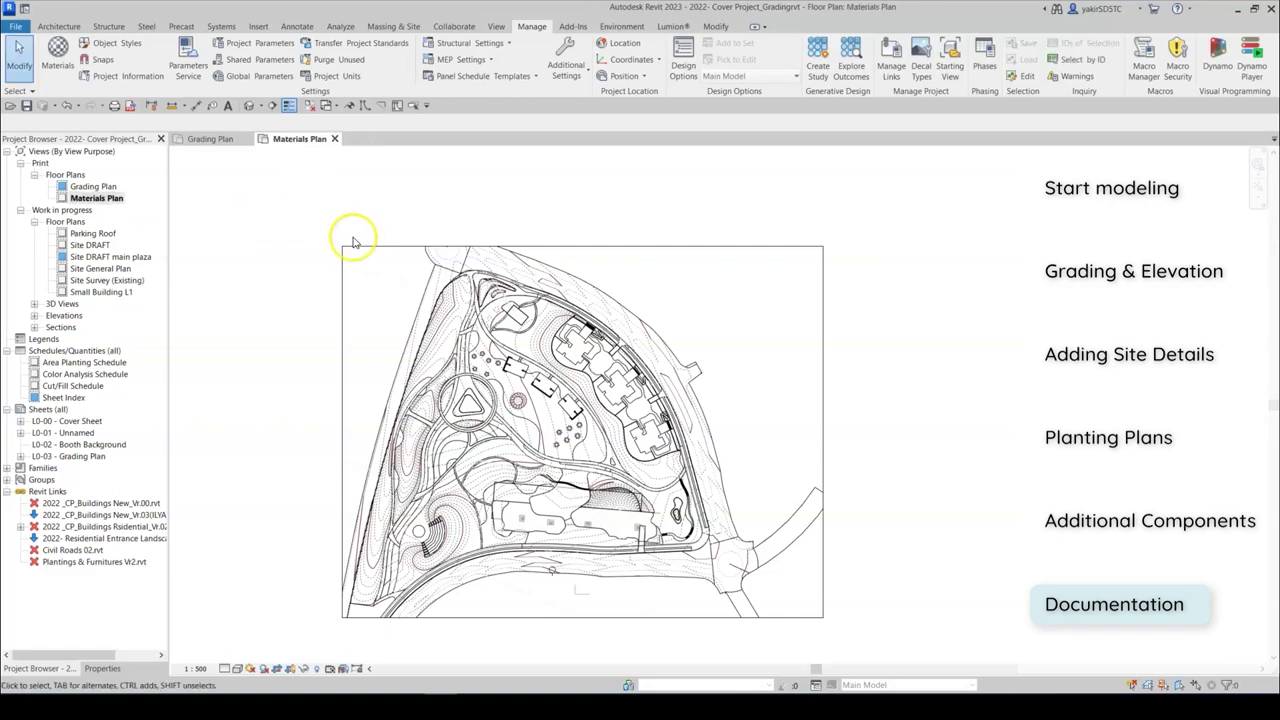
Adjust the Materials Plan view's visibility/graphic overrides with VG.
{"action": "key", "text": "v"}
{"action": "key", "text": "g"}
{"action": "left_click", "coordinate": [956, 459]}
Place the Materials Plan view onto sheet L0-04 Materials Plan.
{"action": "scroll", "coordinate": [534, 366], "scroll_direction": "up", "scroll_amount": 3}
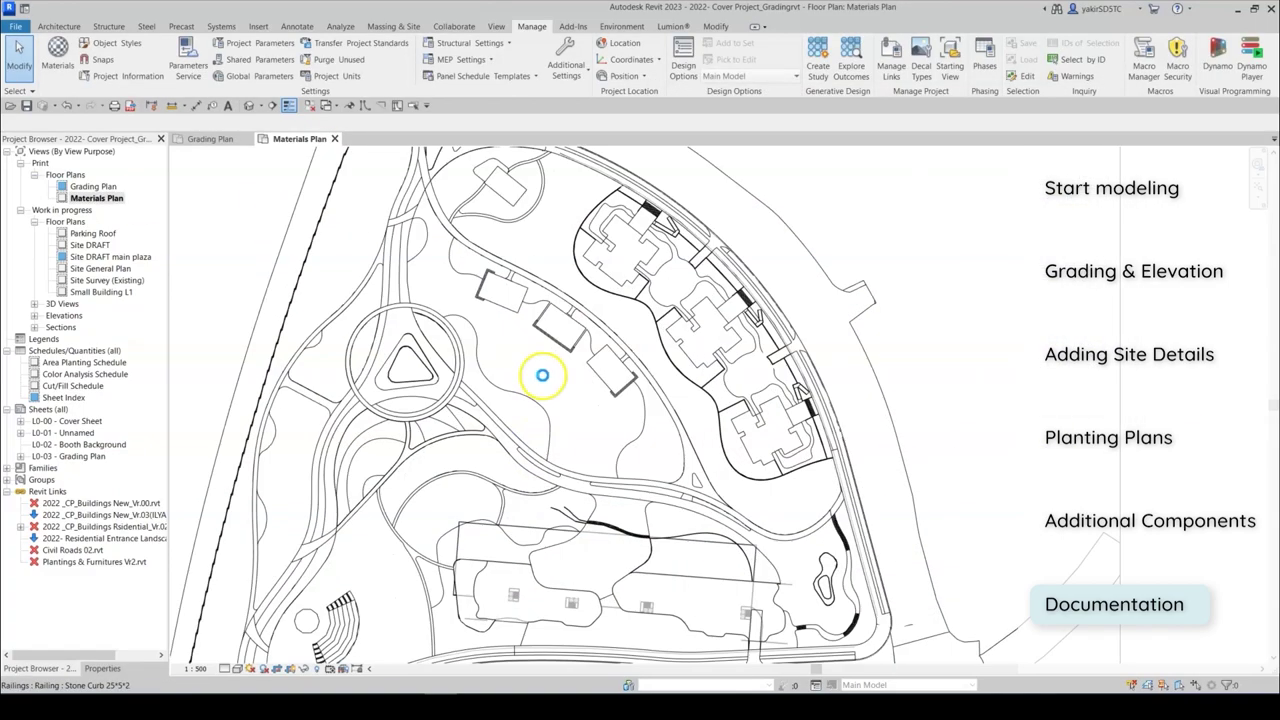
{"action": "scroll", "coordinate": [415, 527], "scroll_direction": "up", "scroll_amount": 1}
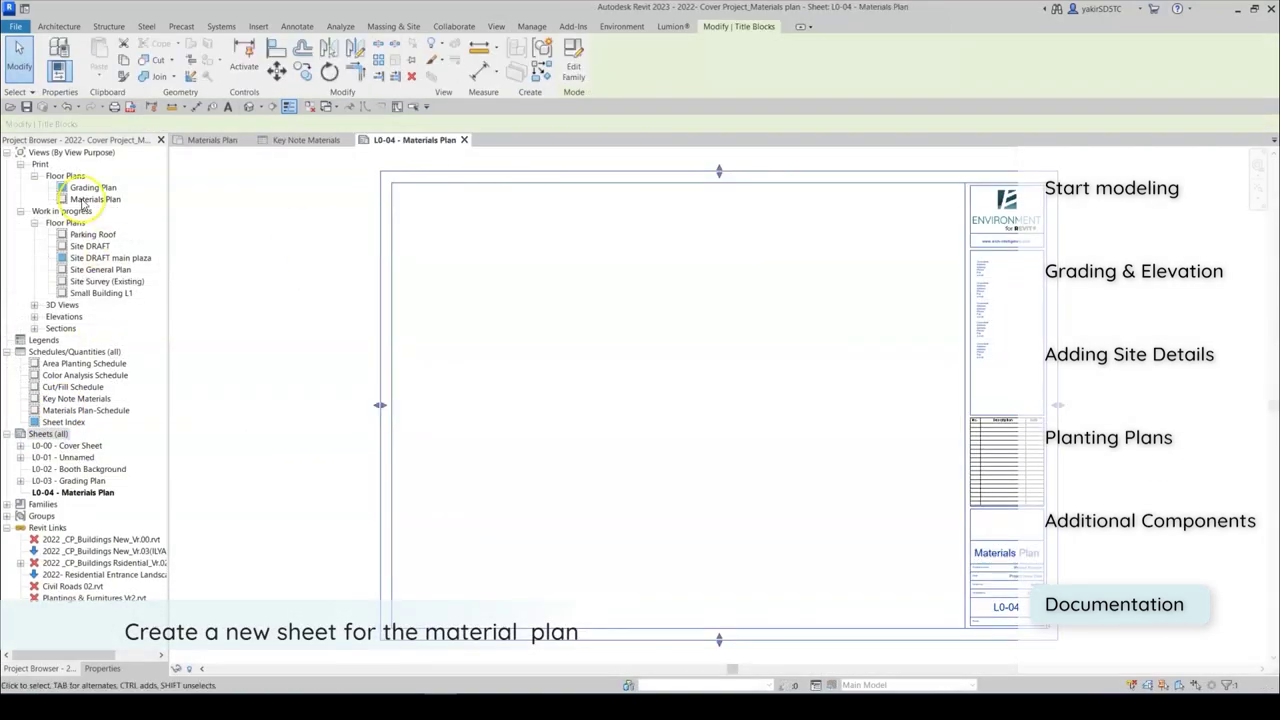
{"action": "left_click_drag", "start_coordinate": [83, 205], "coordinate": [626, 405]}
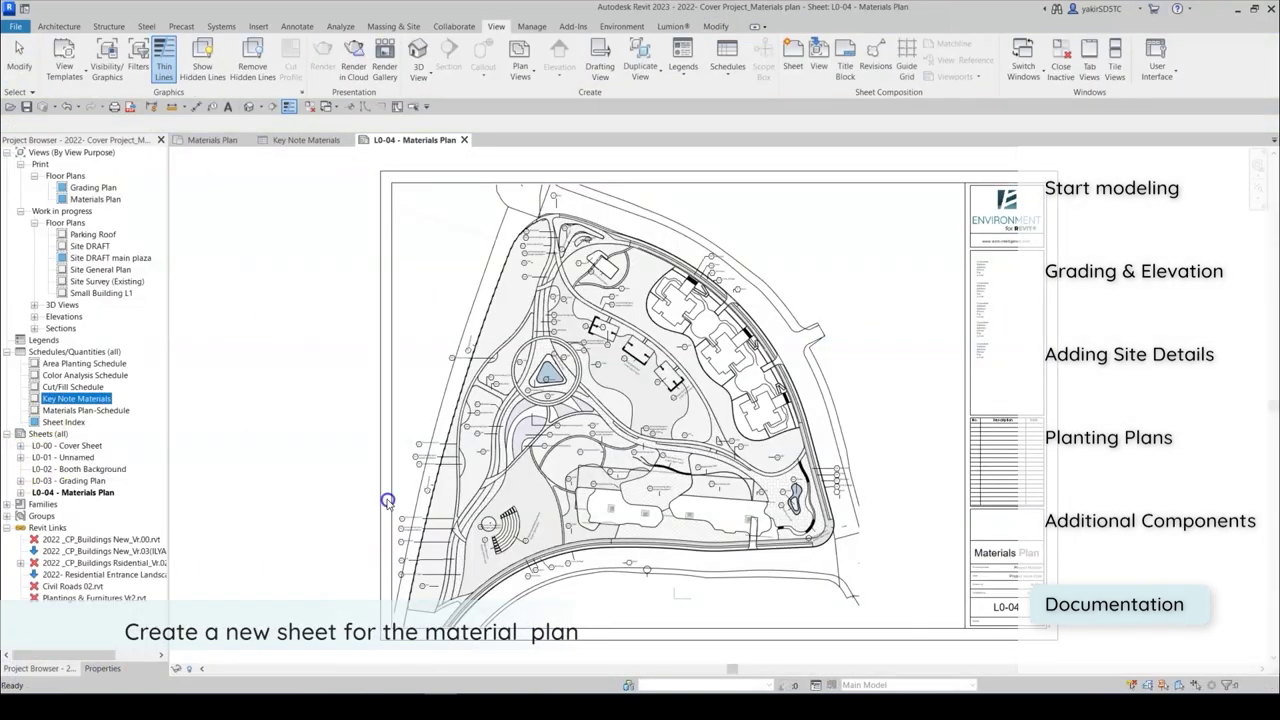
{"action": "scroll", "coordinate": [488, 380], "scroll_direction": "up", "scroll_amount": 5}
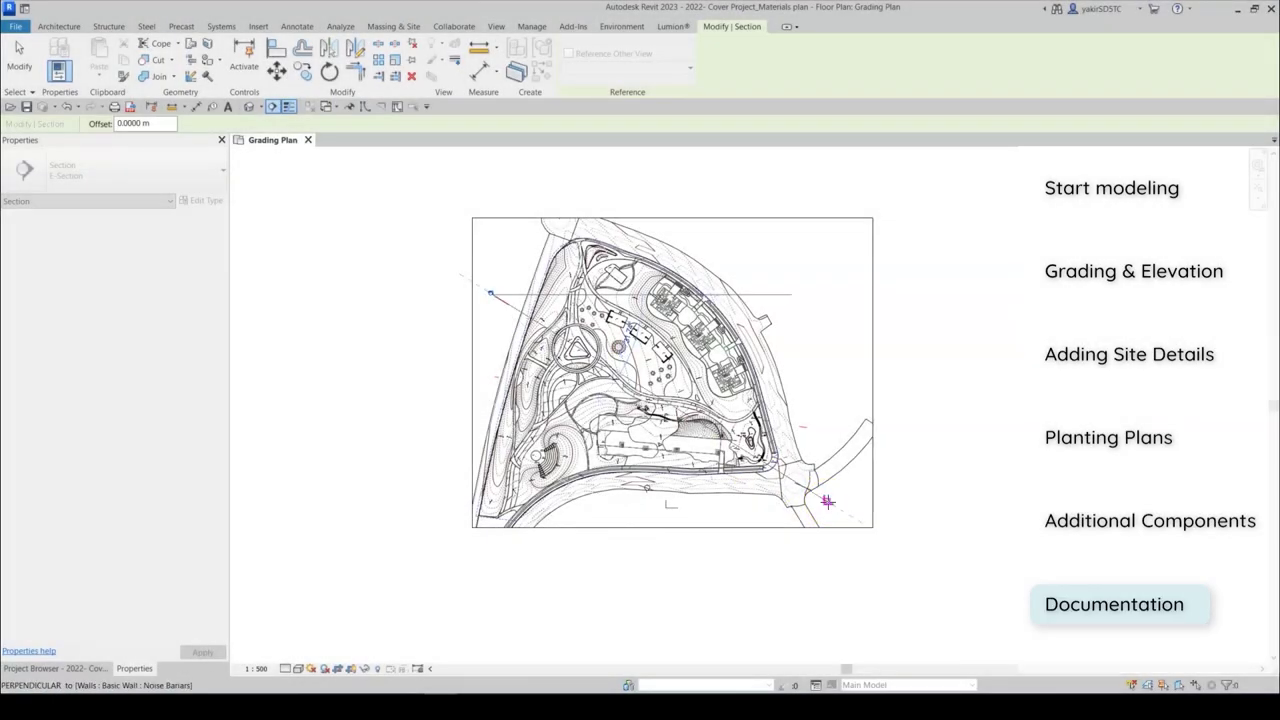
Finish the section line across the site and rename the section view Section A1.
{"action": "left_click", "coordinate": [516, 641]}
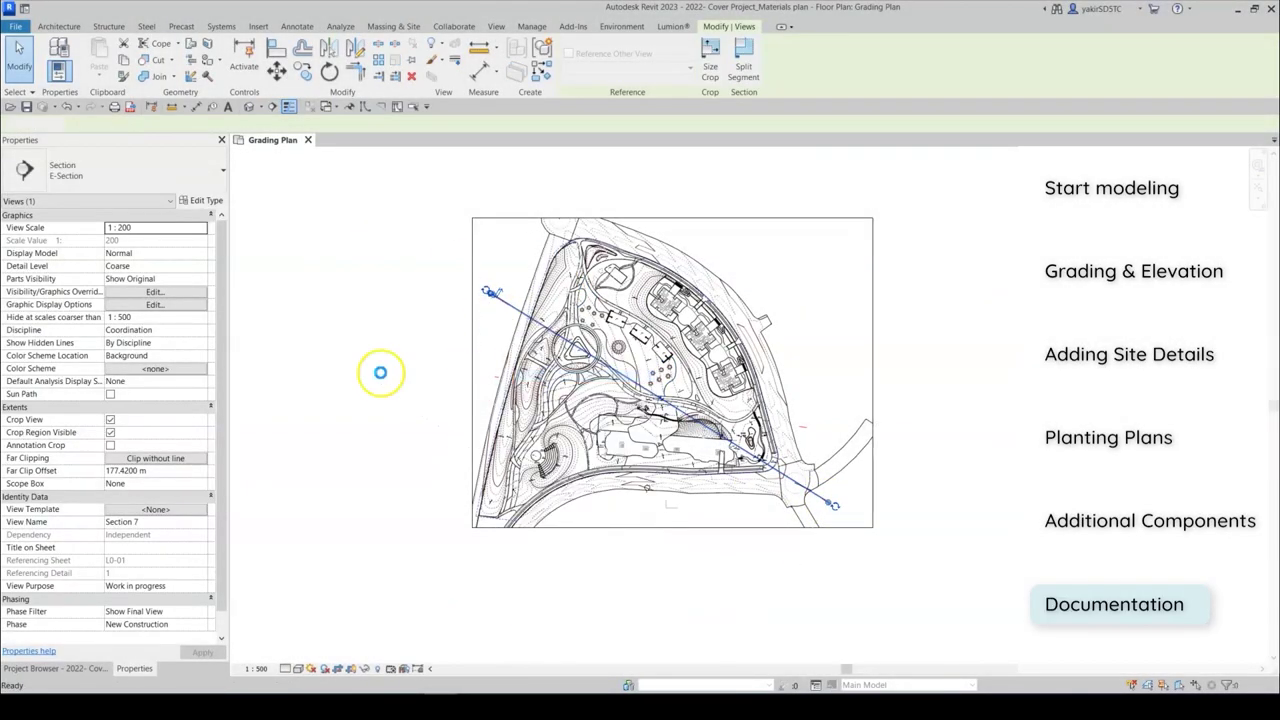
{"action": "left_click", "coordinate": [161, 523]}
{"action": "type", "text": "Se"}
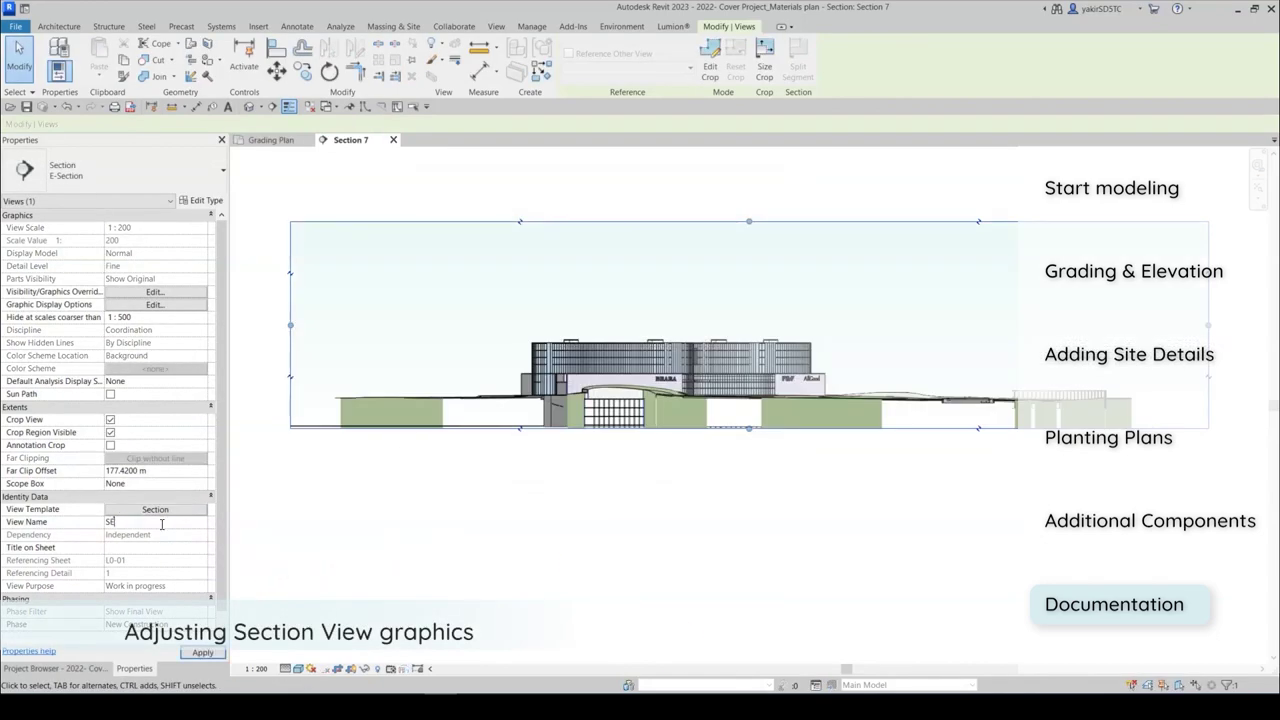
{"action": "type", "text": "ction A1"}
{"action": "key", "text": "Return"}
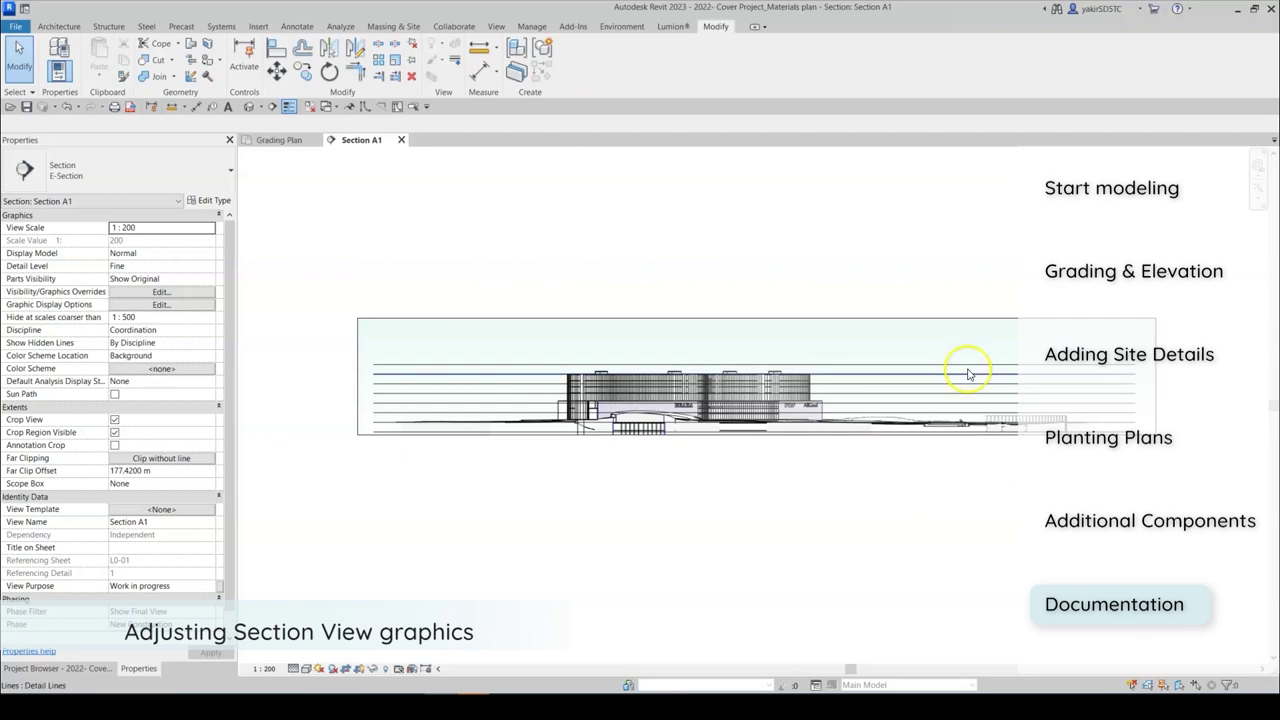
Add a 'Section Hight' line subcategory in the Line Styles settings.
{"action": "left_click", "coordinate": [529, 27]}
{"action": "left_click", "coordinate": [566, 68]}
{"action": "left_click", "coordinate": [577, 107]}
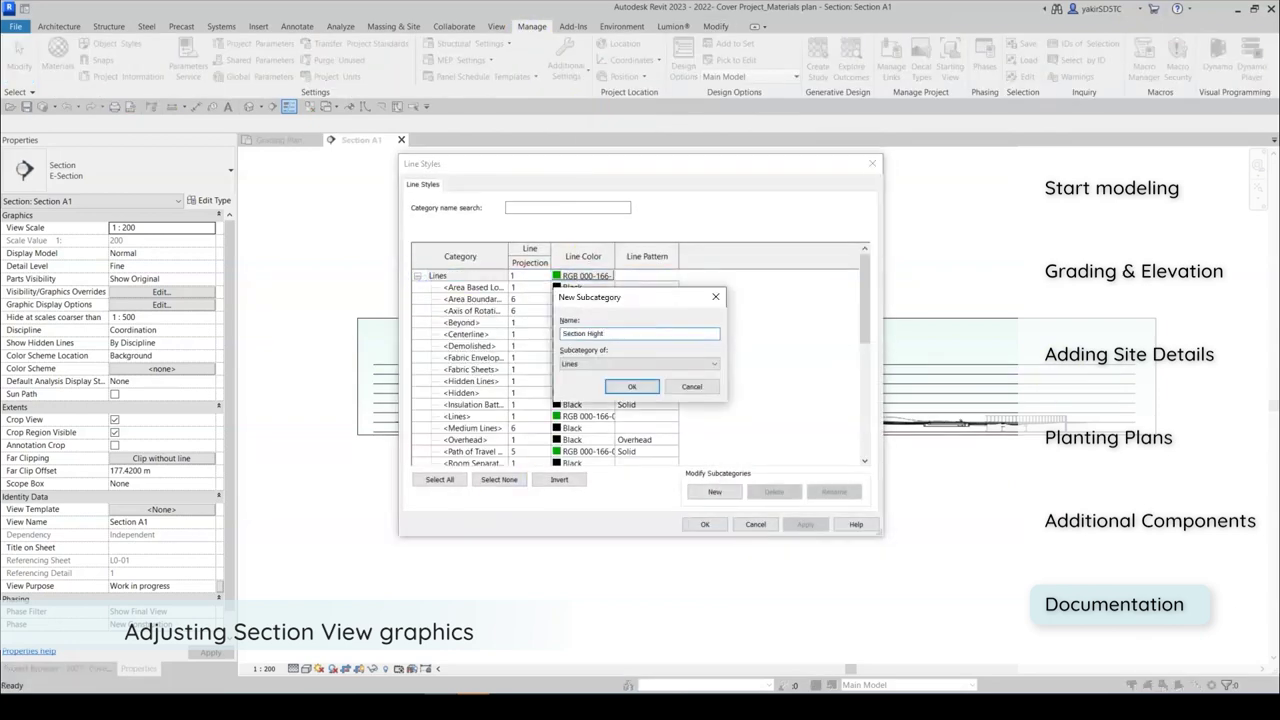
{"action": "left_click", "coordinate": [704, 524]}
{"action": "left_click", "coordinate": [1155, 378]}
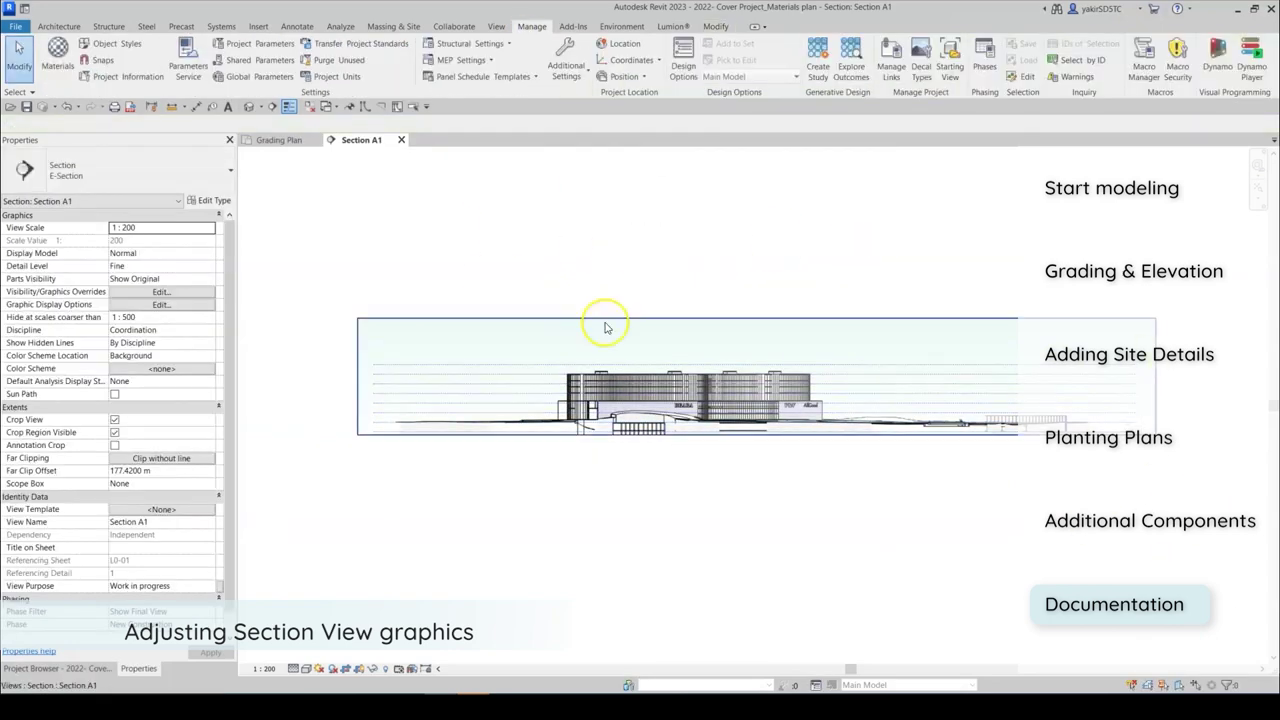
Sketch a filled region shading the ground beneath the terrain line in Section A1.
{"action": "left_click", "coordinate": [297, 27]}
{"action": "left_click", "coordinate": [215, 65]}
{"action": "scroll", "coordinate": [920, 506], "scroll_direction": "up", "scroll_amount": 2}
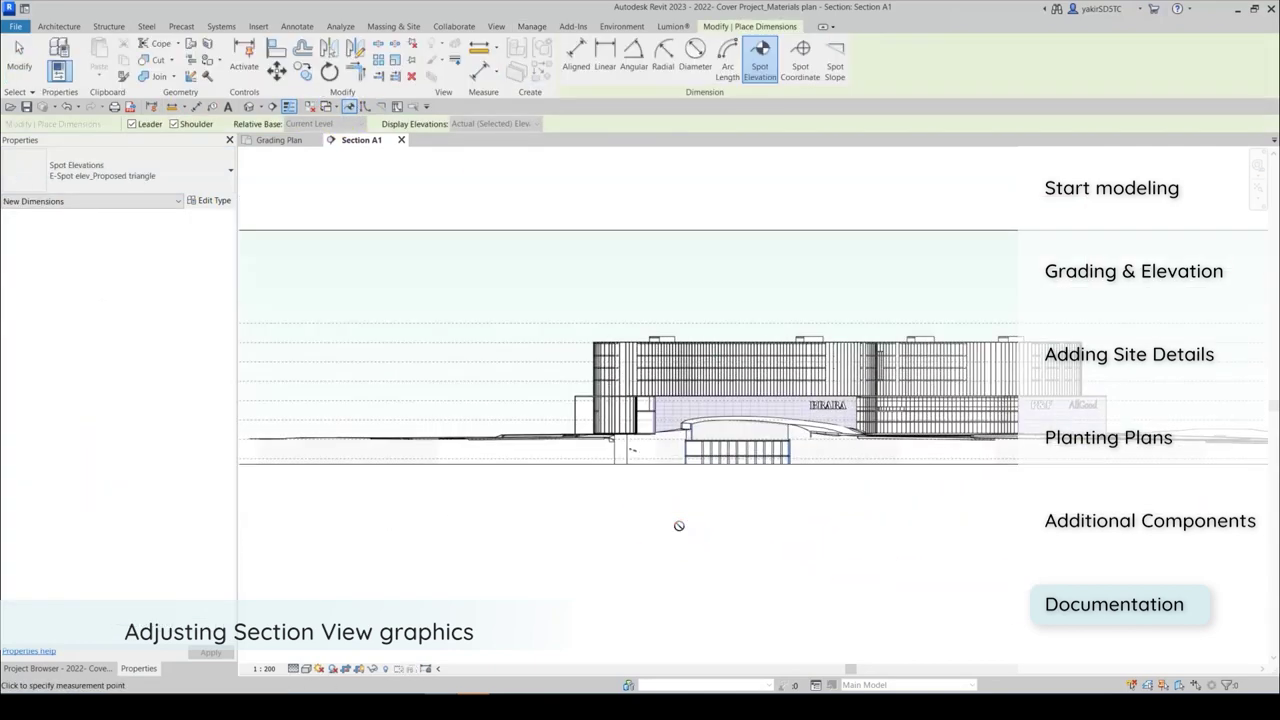
{"action": "scroll", "coordinate": [658, 514], "scroll_direction": "down", "scroll_amount": 2}
{"action": "left_click", "coordinate": [297, 27]}
{"action": "left_click", "coordinate": [430, 66]}
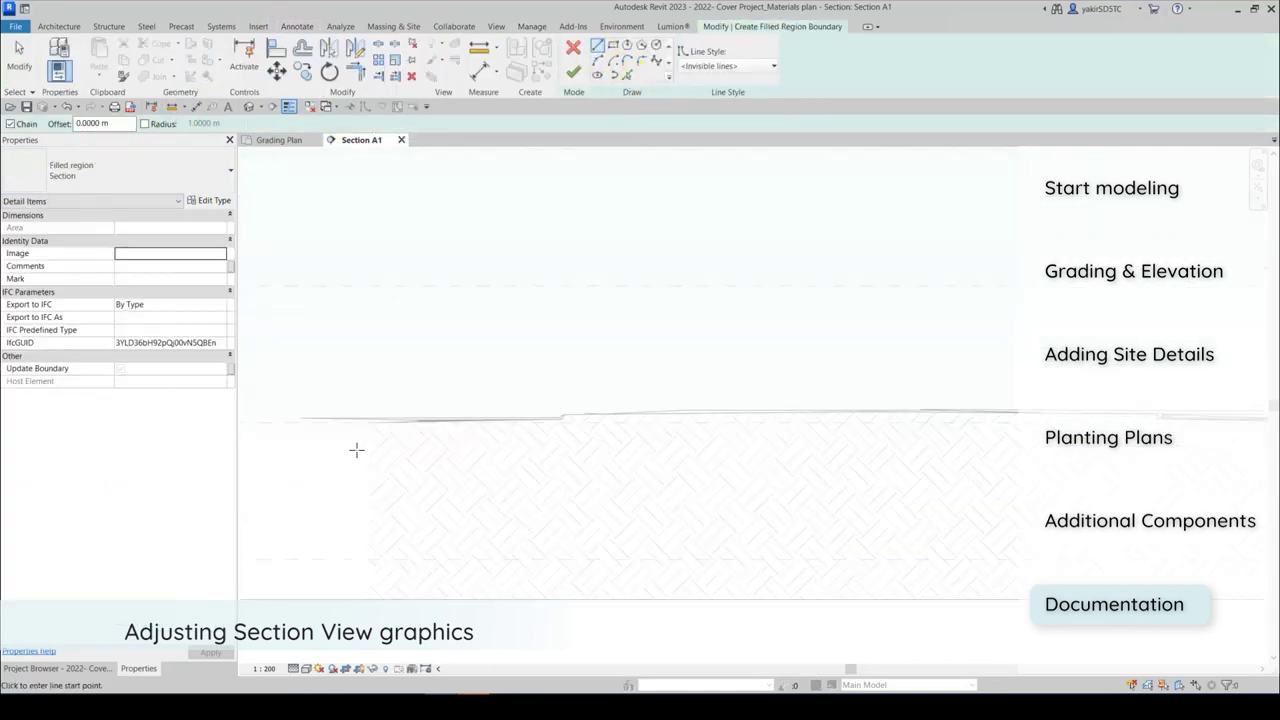
{"action": "left_click", "coordinate": [346, 428]}
{"action": "scroll", "coordinate": [908, 416], "scroll_direction": "up", "scroll_amount": 2}
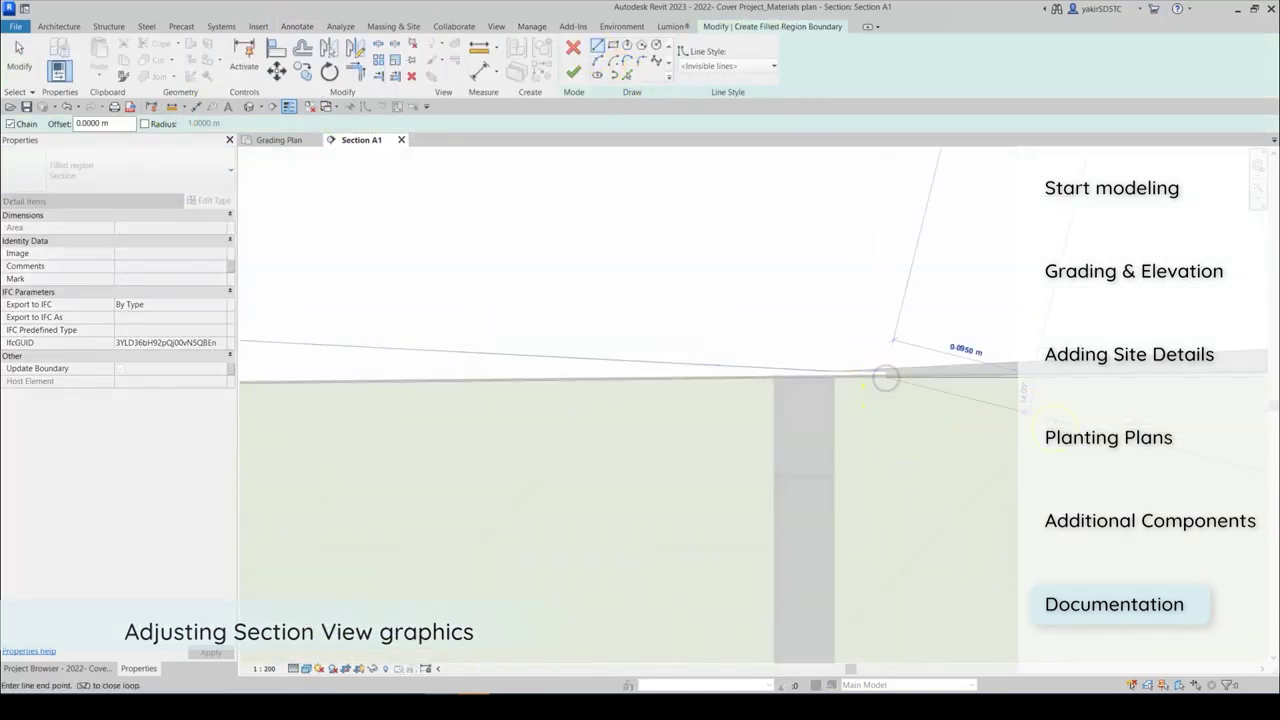
{"action": "scroll", "coordinate": [886, 371], "scroll_direction": "down", "scroll_amount": 3}
{"action": "scroll", "coordinate": [986, 457], "scroll_direction": "down", "scroll_amount": 3}
{"action": "scroll", "coordinate": [645, 578], "scroll_direction": "up", "scroll_amount": 2}
{"action": "scroll", "coordinate": [645, 578], "scroll_direction": "up", "scroll_amount": 3}
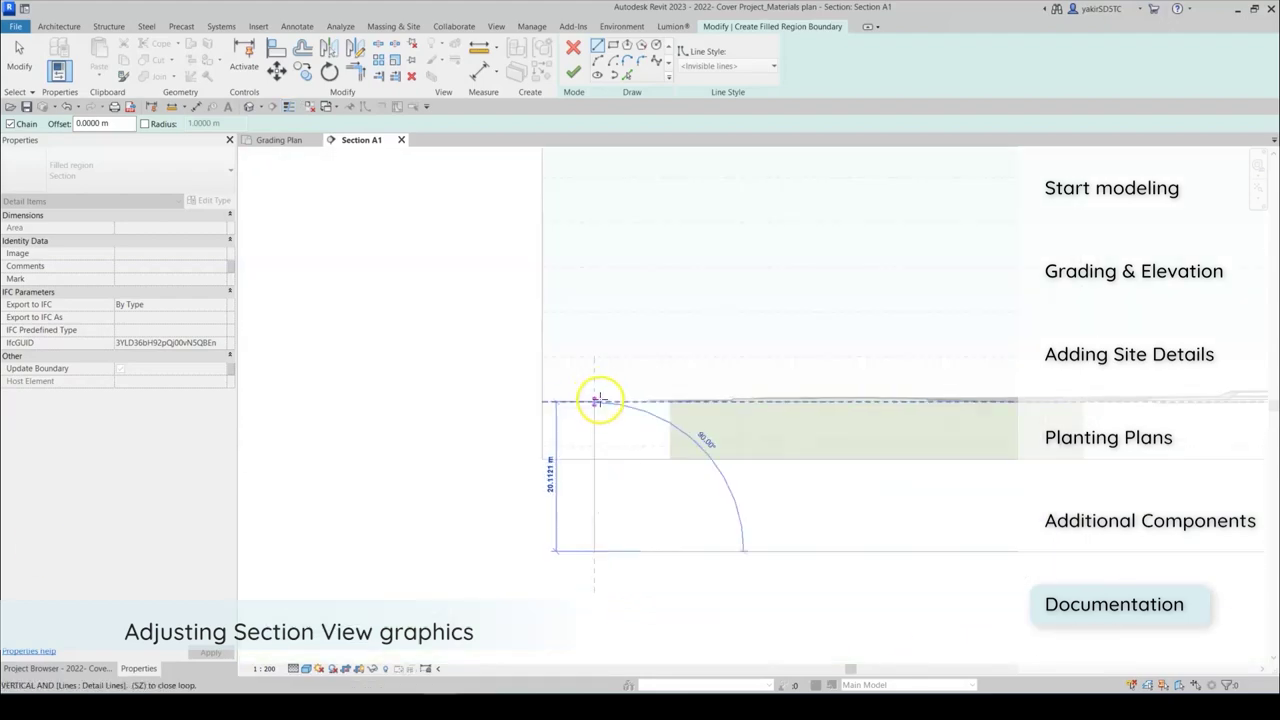
{"action": "key", "text": "Escape"}
{"action": "scroll", "coordinate": [614, 414], "scroll_direction": "down", "scroll_amount": 3}
Change the visual style used to shade Section A1.
{"action": "left_click", "coordinate": [308, 409]}
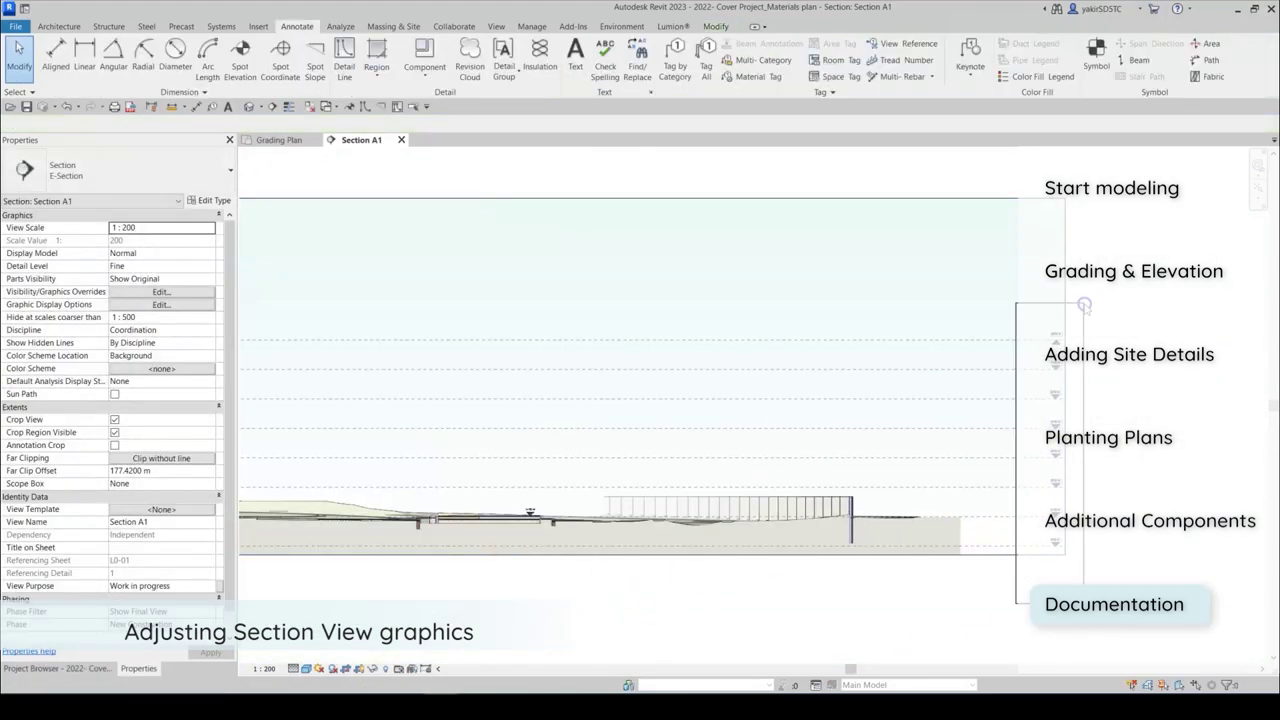
{"action": "scroll", "coordinate": [957, 400], "scroll_direction": "up", "scroll_amount": 3}
{"action": "left_click", "coordinate": [306, 668]}
{"action": "left_click", "coordinate": [327, 654]}
{"action": "scroll", "coordinate": [651, 517], "scroll_direction": "up", "scroll_amount": 3}
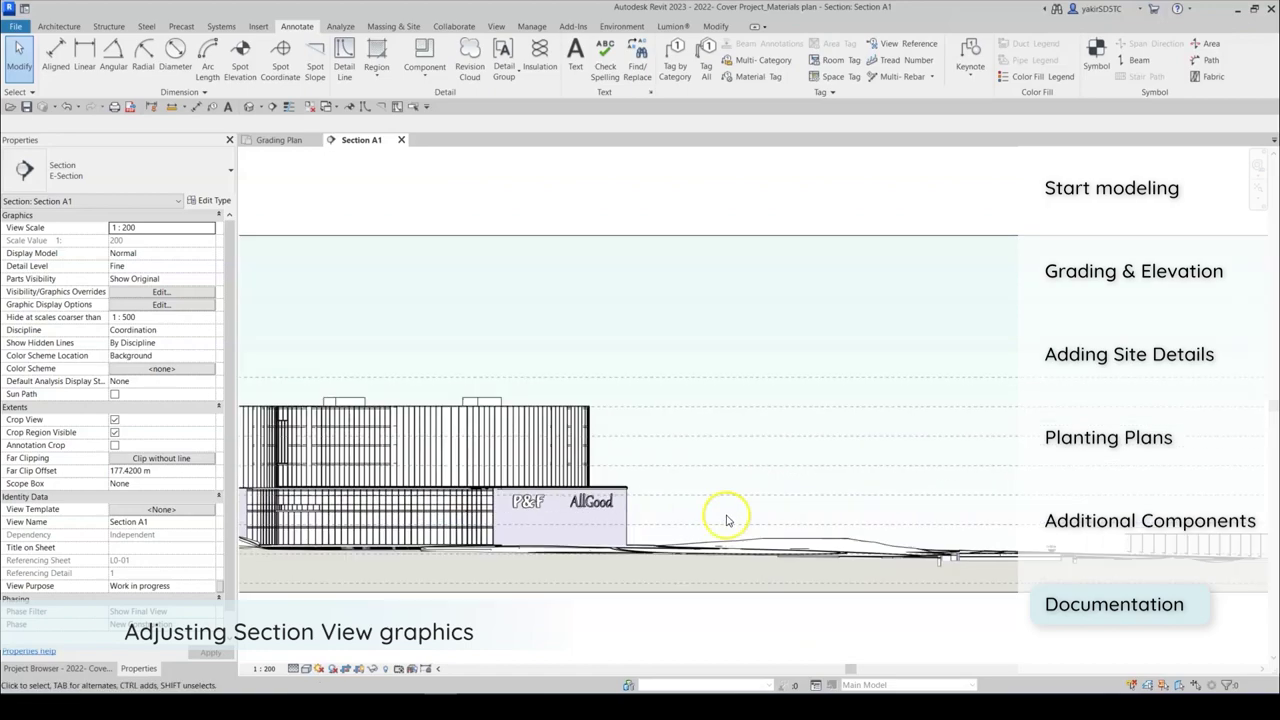
{"action": "scroll", "coordinate": [651, 517], "scroll_direction": "down", "scroll_amount": 2}
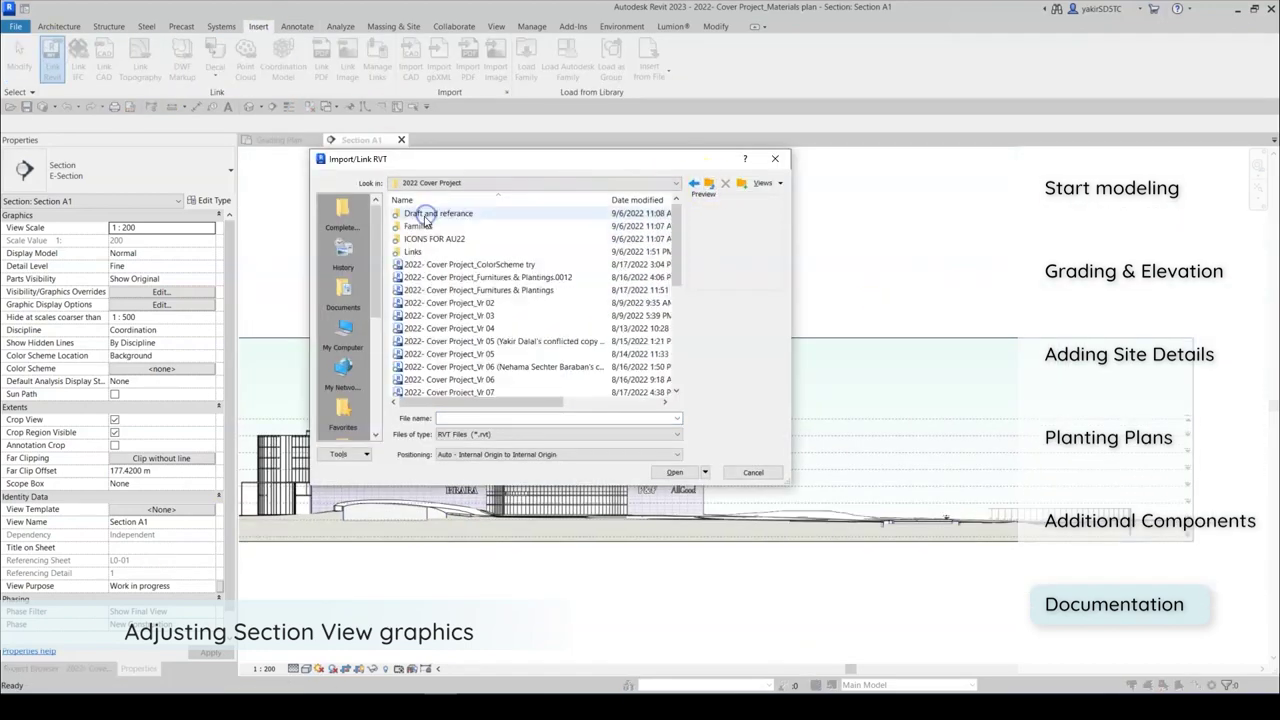
Link the planting model into the project and open Section A1 from its Grading Plan marker.
{"action": "left_click", "coordinate": [676, 472]}
{"action": "left_click", "coordinate": [748, 375]}
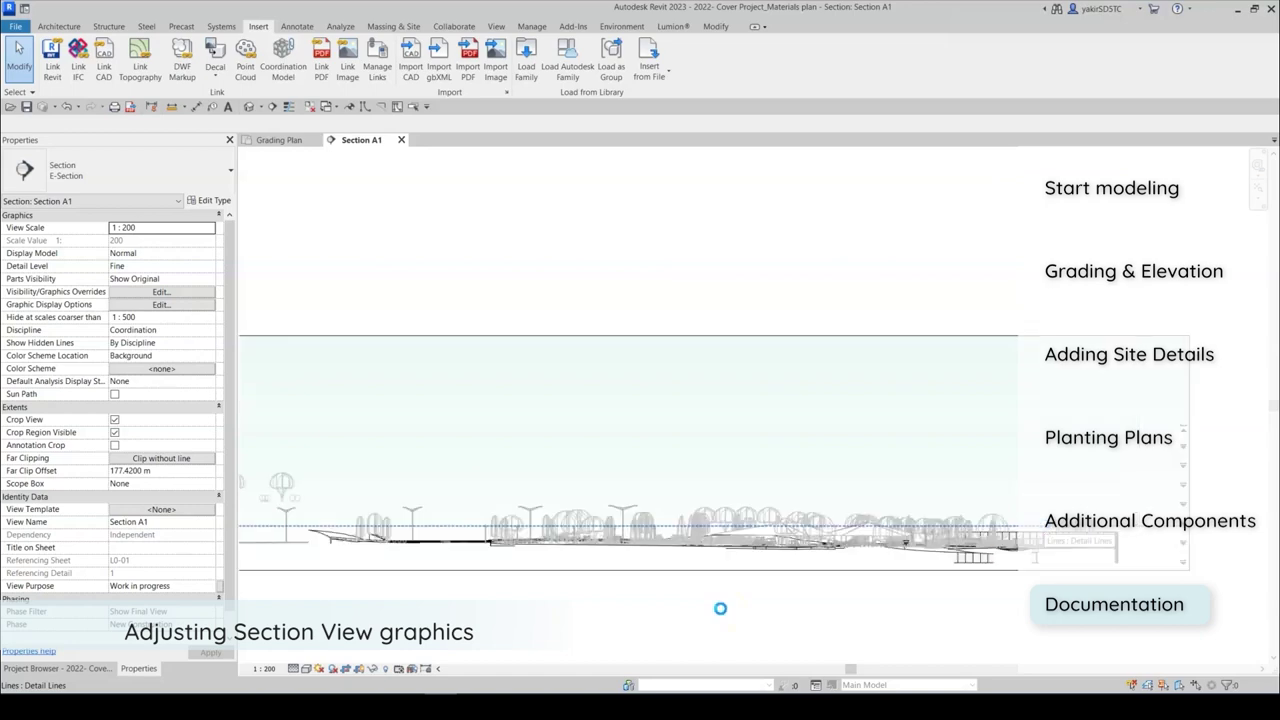
{"action": "left_click", "coordinate": [875, 444]}
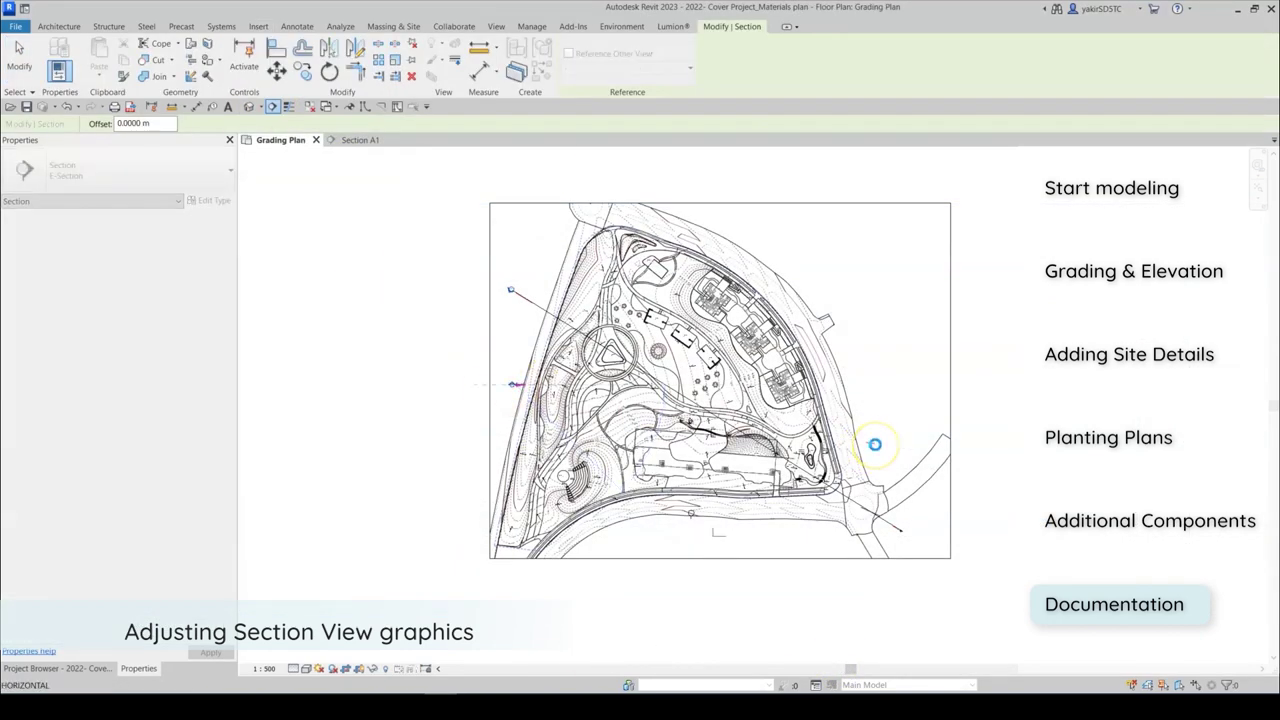
{"action": "double_click", "coordinate": [700, 270]}
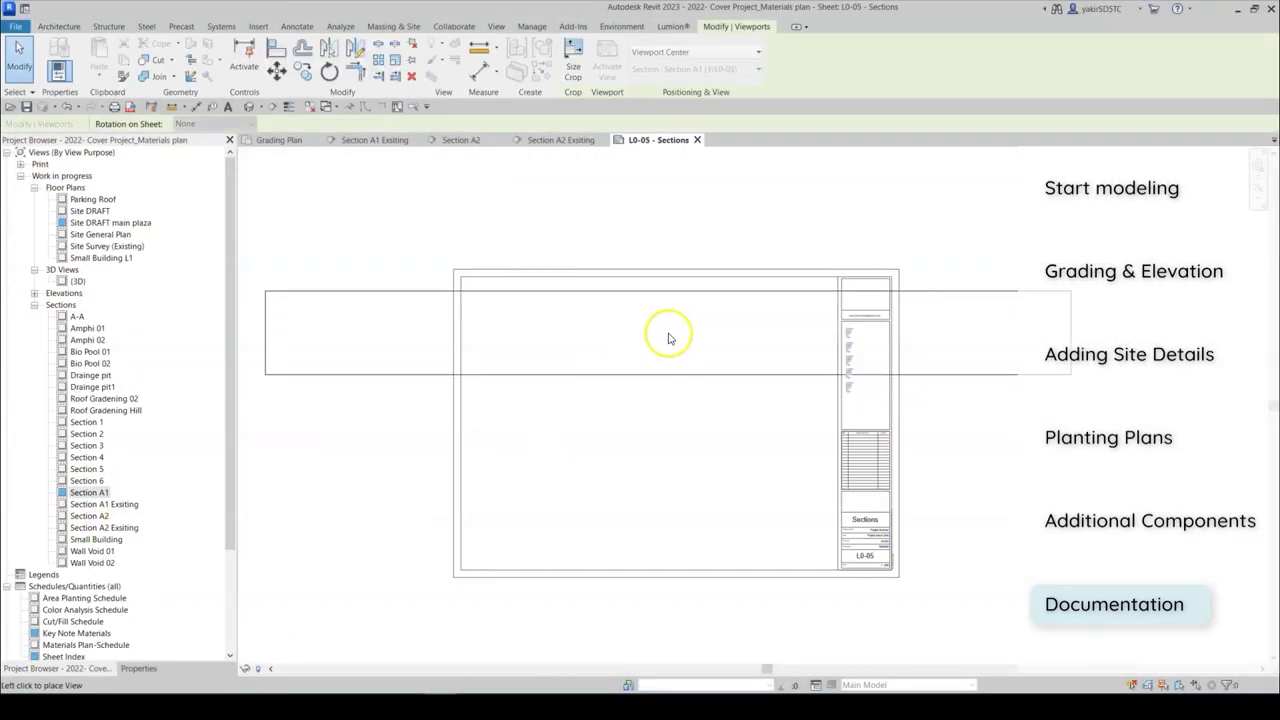
Place the Section A1 viewport on sheet L0-05 Sections.
{"action": "left_click_drag", "start_coordinate": [93, 500], "coordinate": [547, 366]}
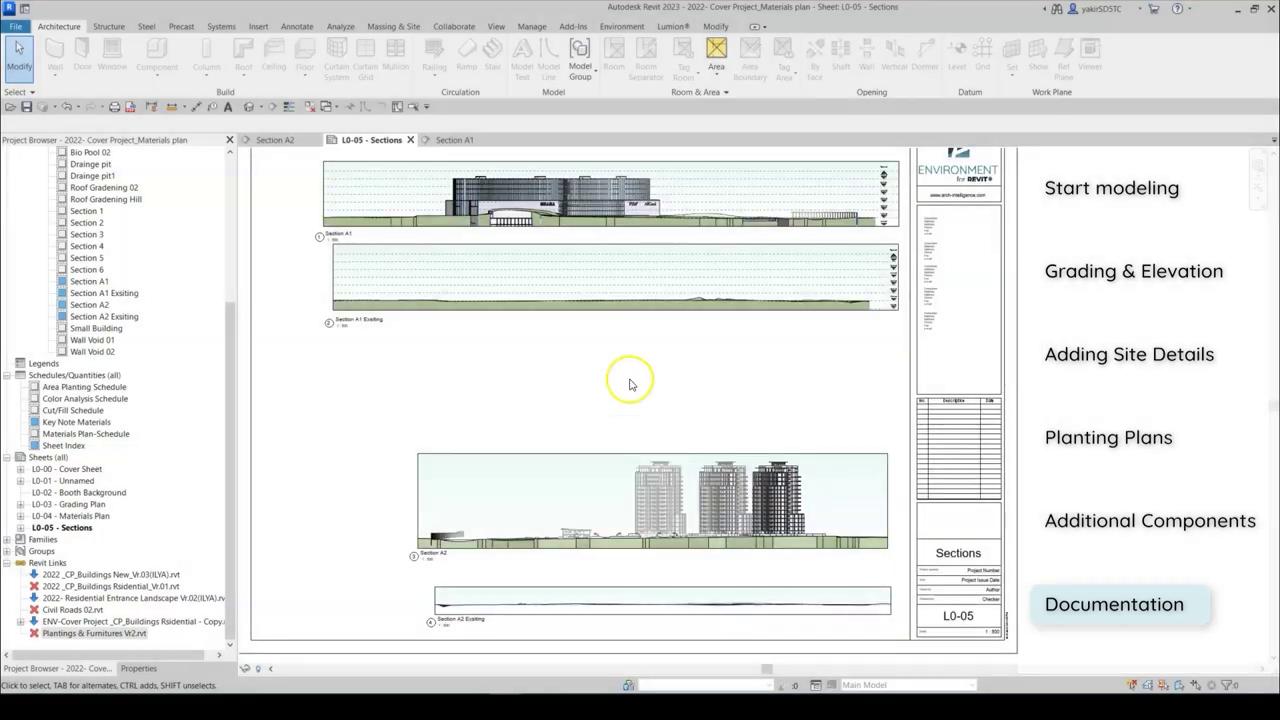
{"action": "scroll", "coordinate": [623, 531], "scroll_direction": "down", "scroll_amount": 2}
{"action": "scroll", "coordinate": [514, 363], "scroll_direction": "up", "scroll_amount": 3}
{"action": "scroll", "coordinate": [591, 286], "scroll_direction": "up", "scroll_amount": 2}
{"action": "scroll", "coordinate": [558, 598], "scroll_direction": "down", "scroll_amount": 2}
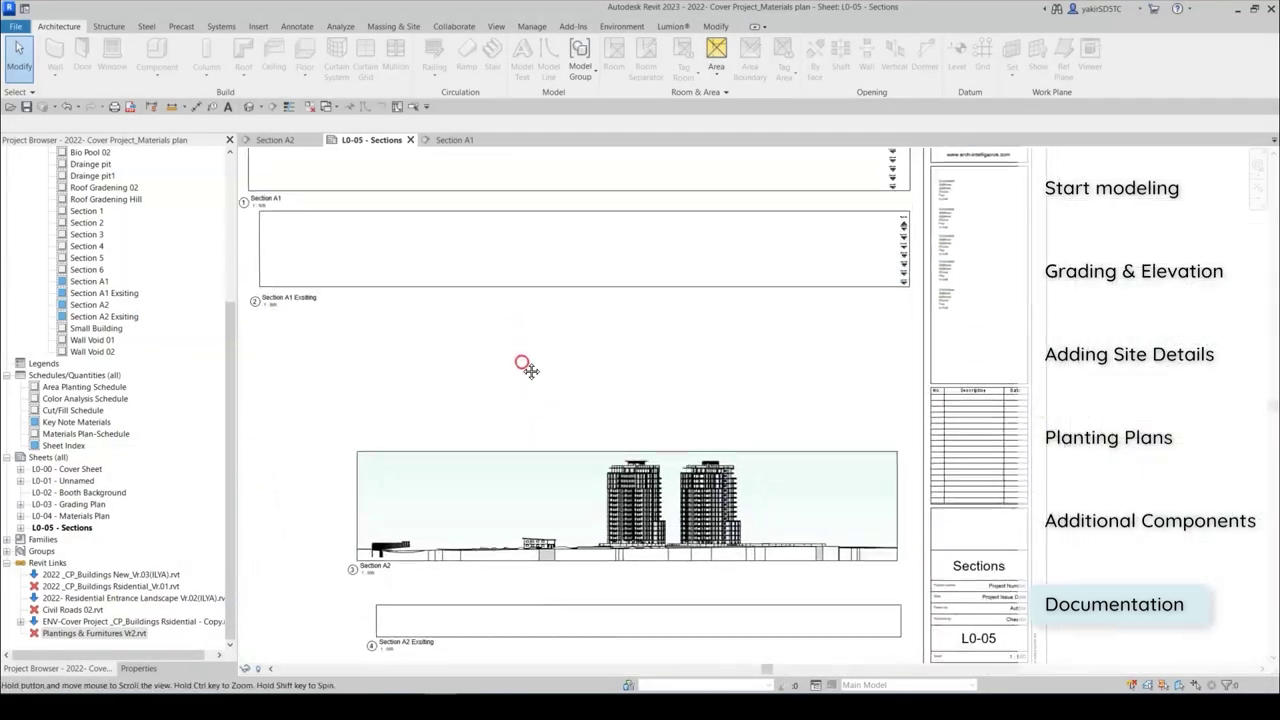